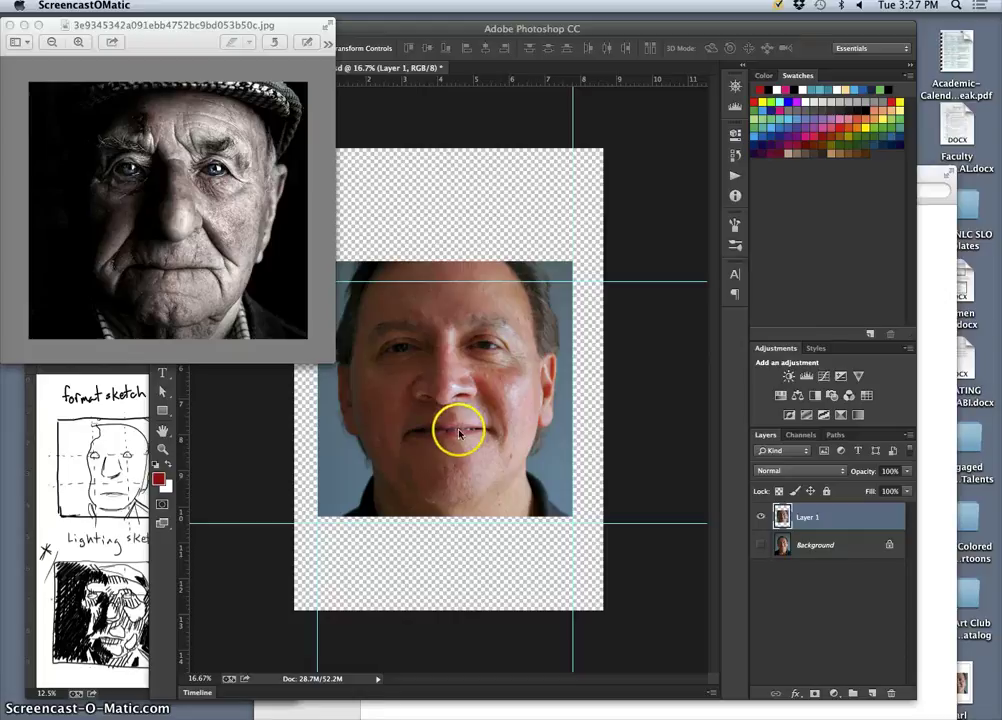
Bring the portrait document forward and compare the full Background photo with the cropped Layer 1 by toggling their visibility.
click(494, 237)
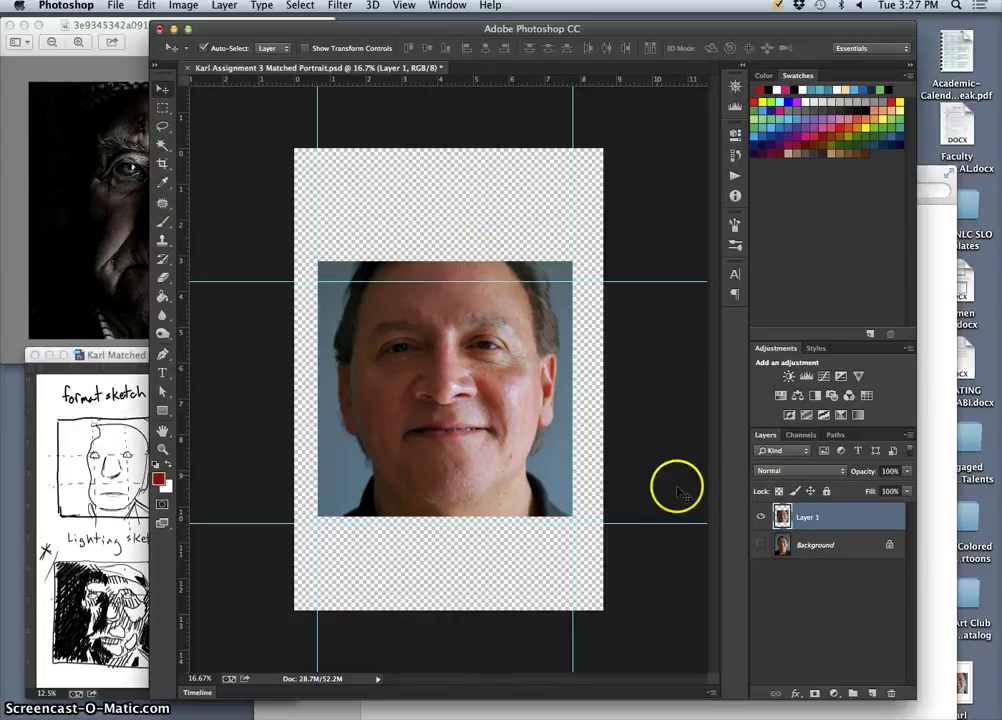
click(762, 517)
click(763, 545)
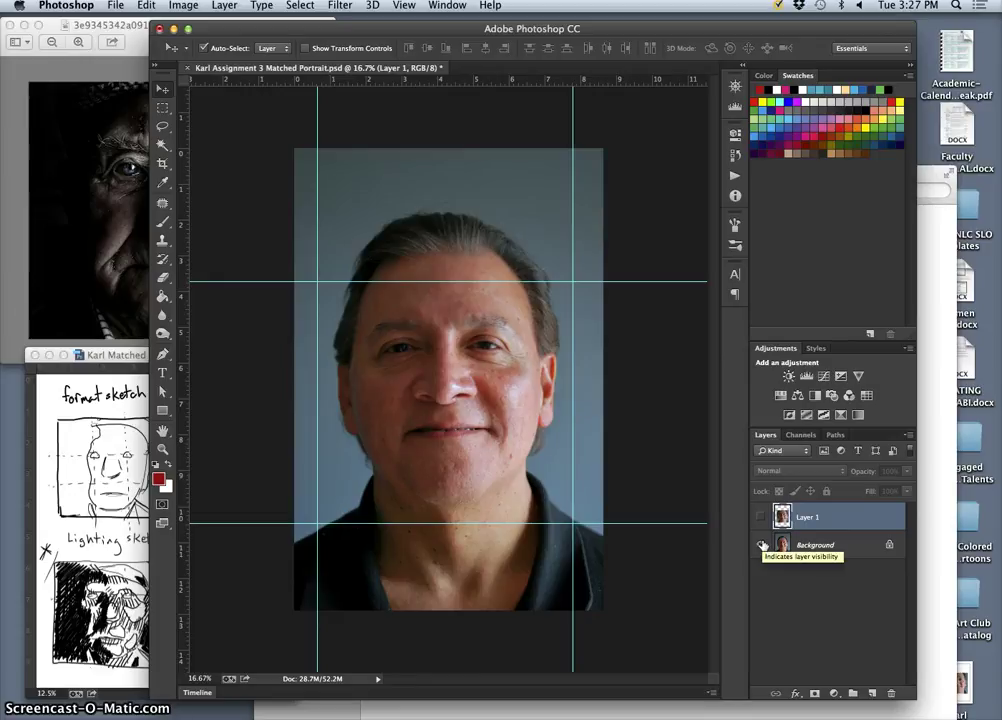
click(762, 517)
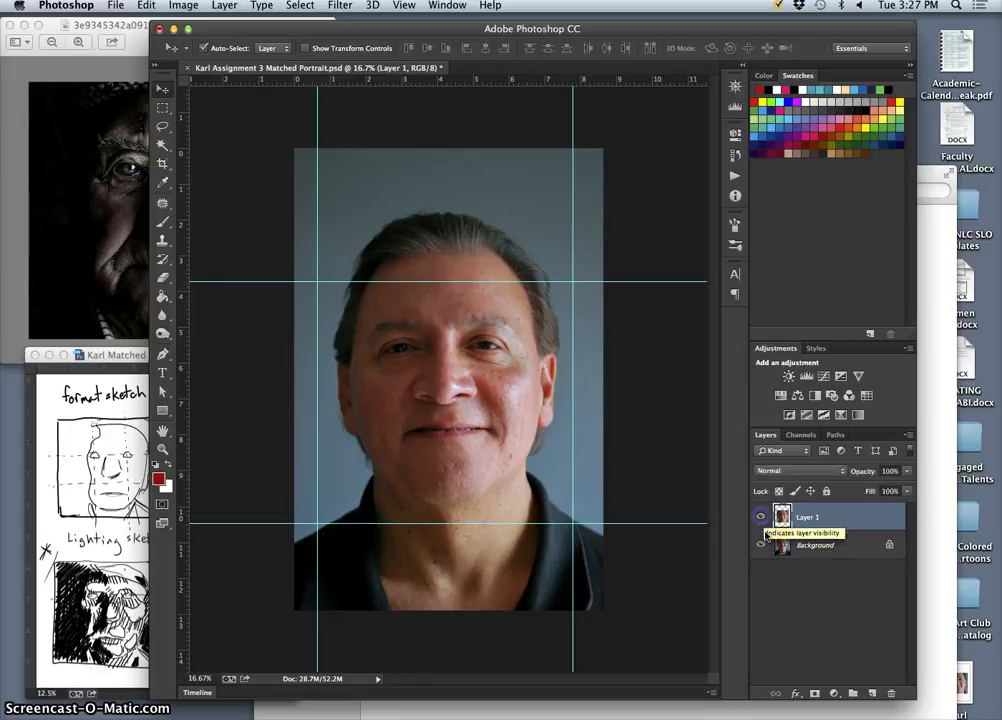
click(760, 545)
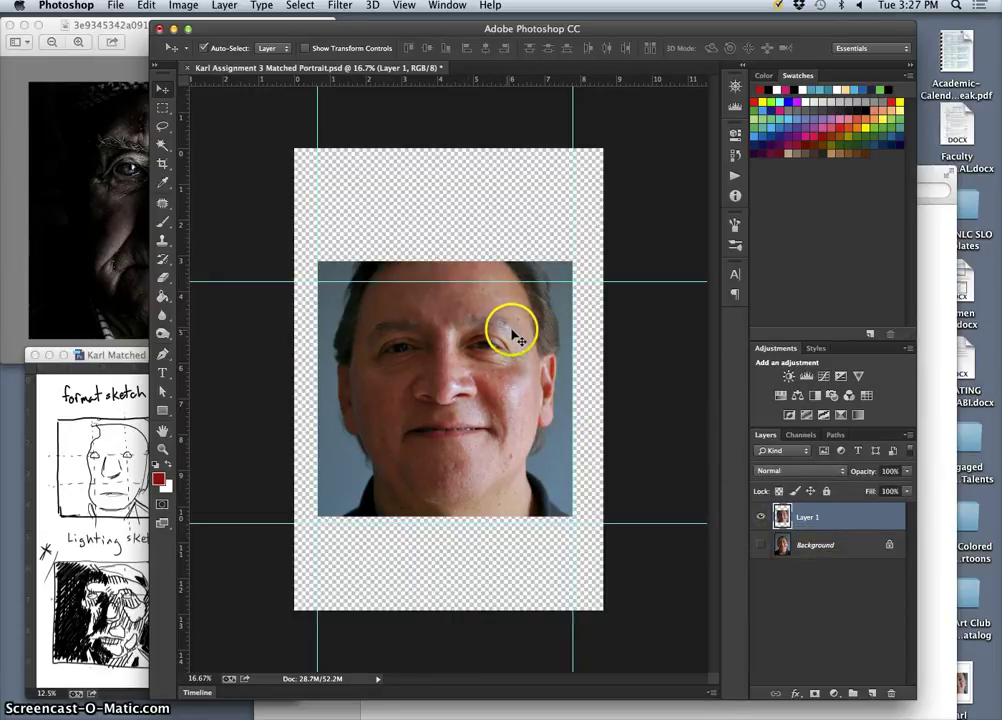
Align the four guides with the edges of the cropped face on Layer 1.
drag(269, 282, 271, 262)
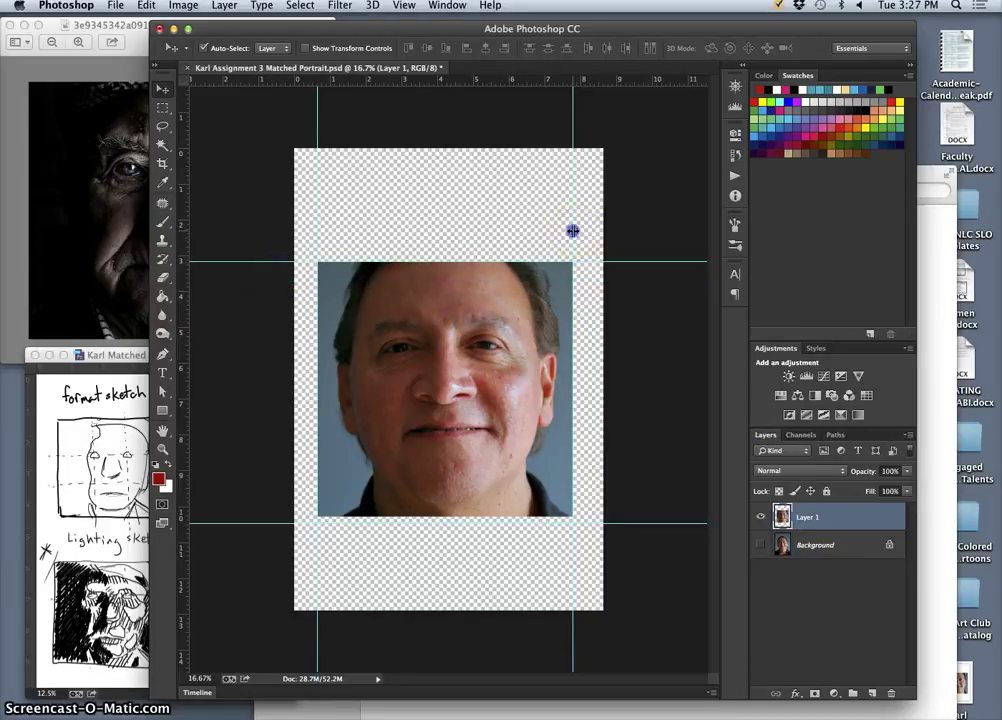
drag(573, 231, 572, 231)
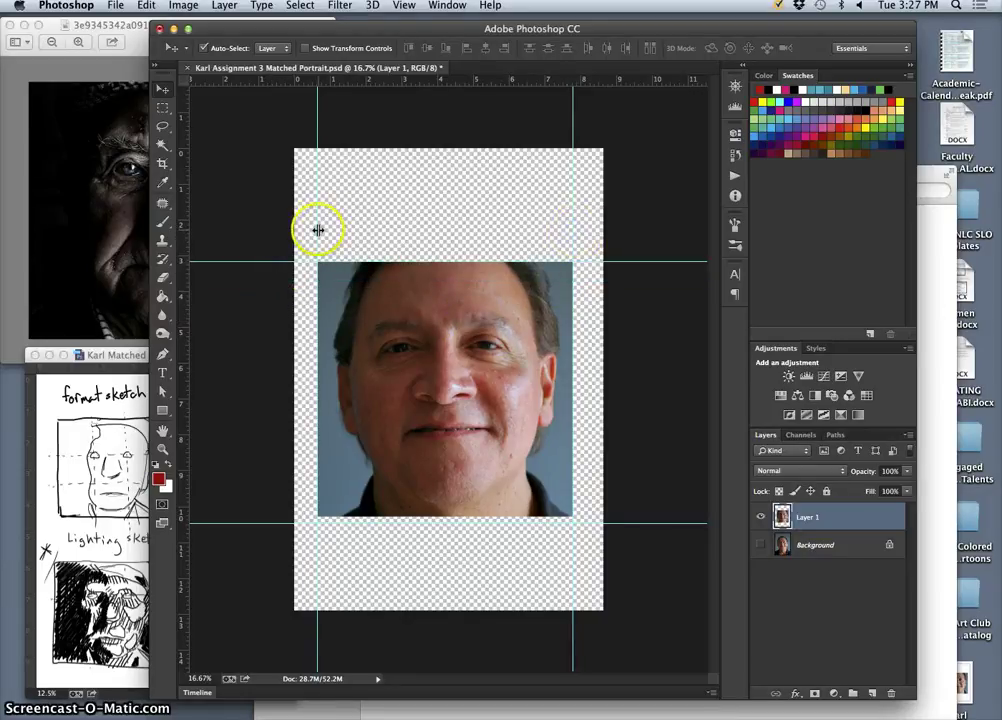
drag(319, 231, 320, 230)
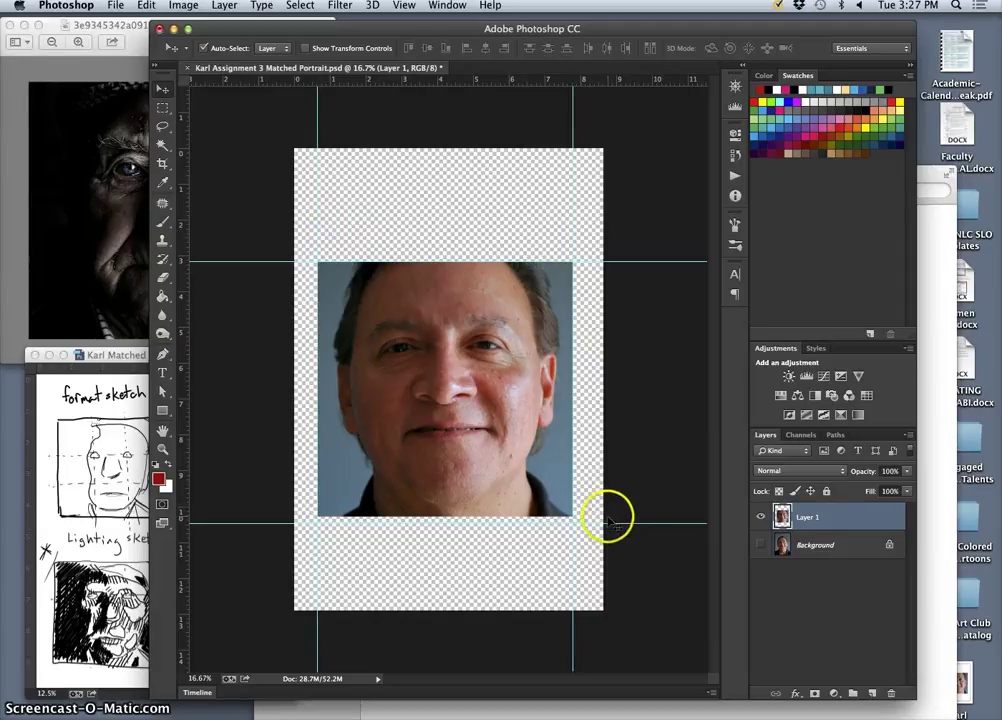
drag(607, 522, 604, 517)
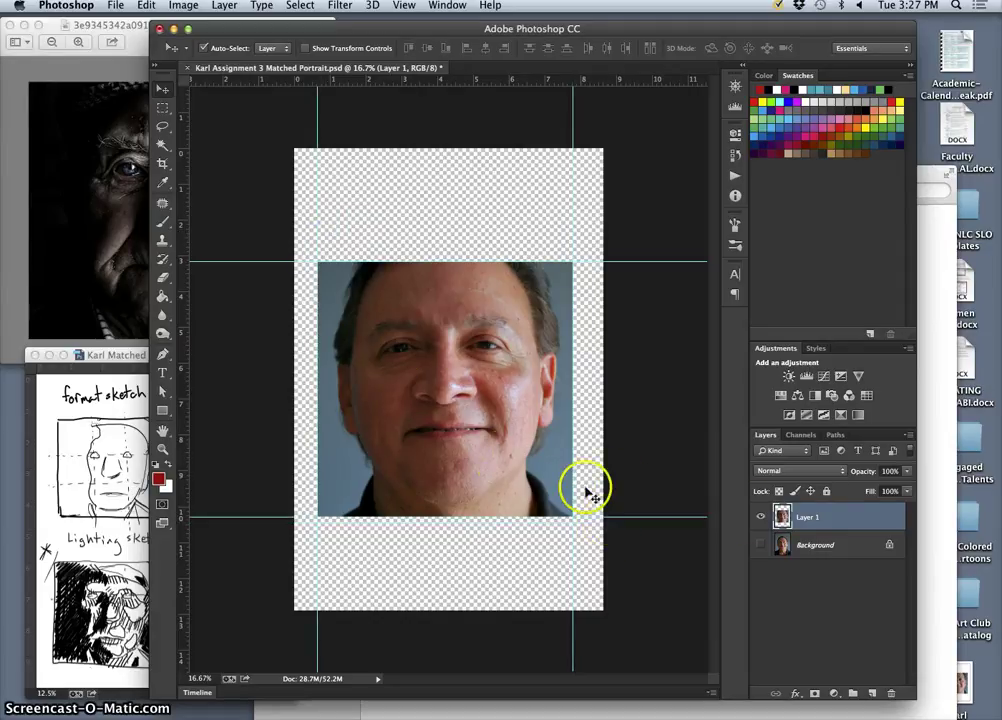
Compare the two layers against the realigned guides, leave both Layer 1 and Background visible, and save the document.
click(761, 518)
click(760, 545)
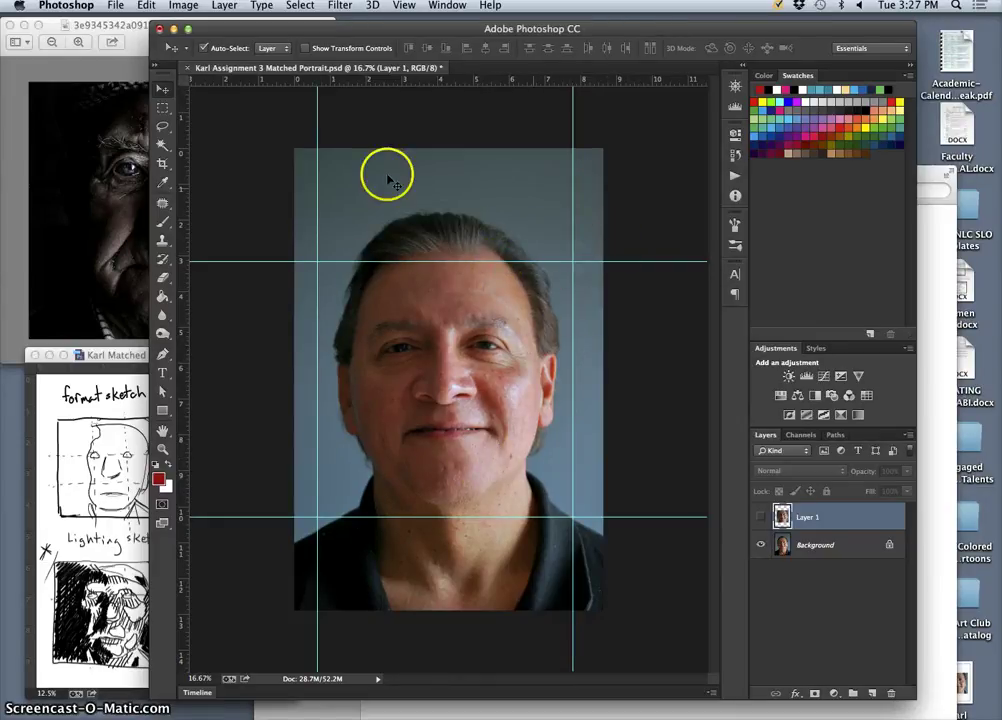
click(762, 517)
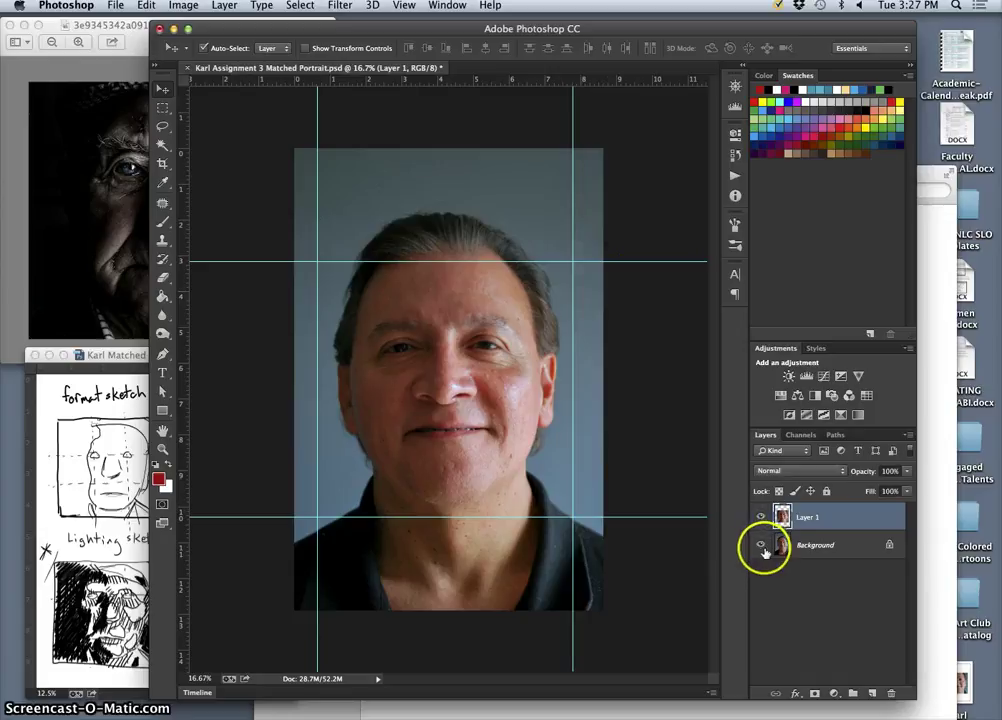
click(761, 545)
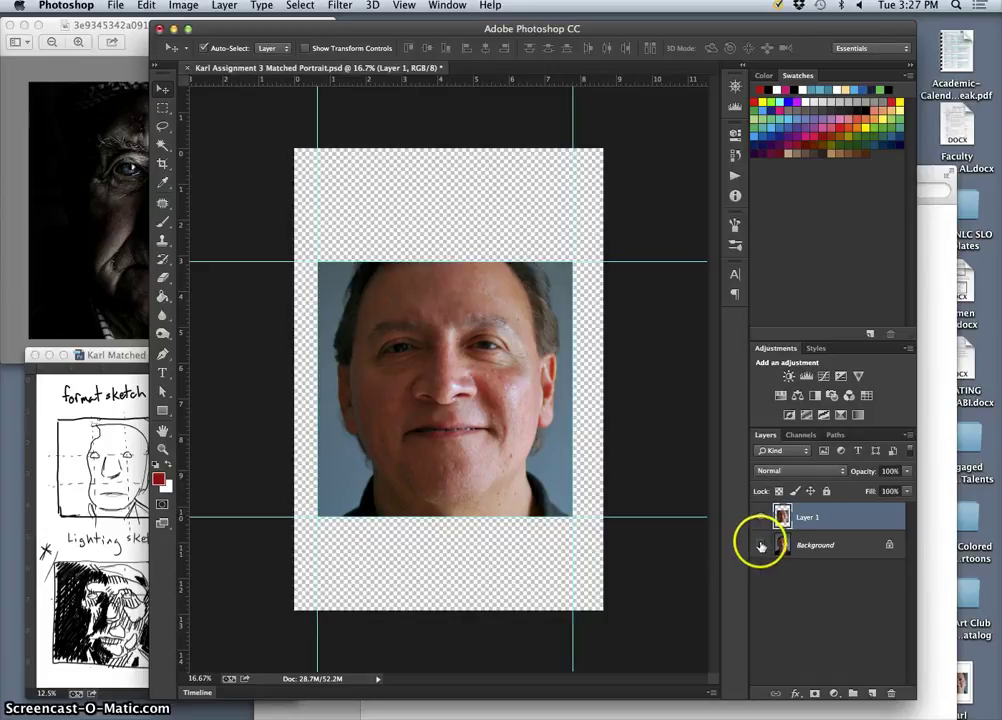
click(761, 545)
key(super+s)
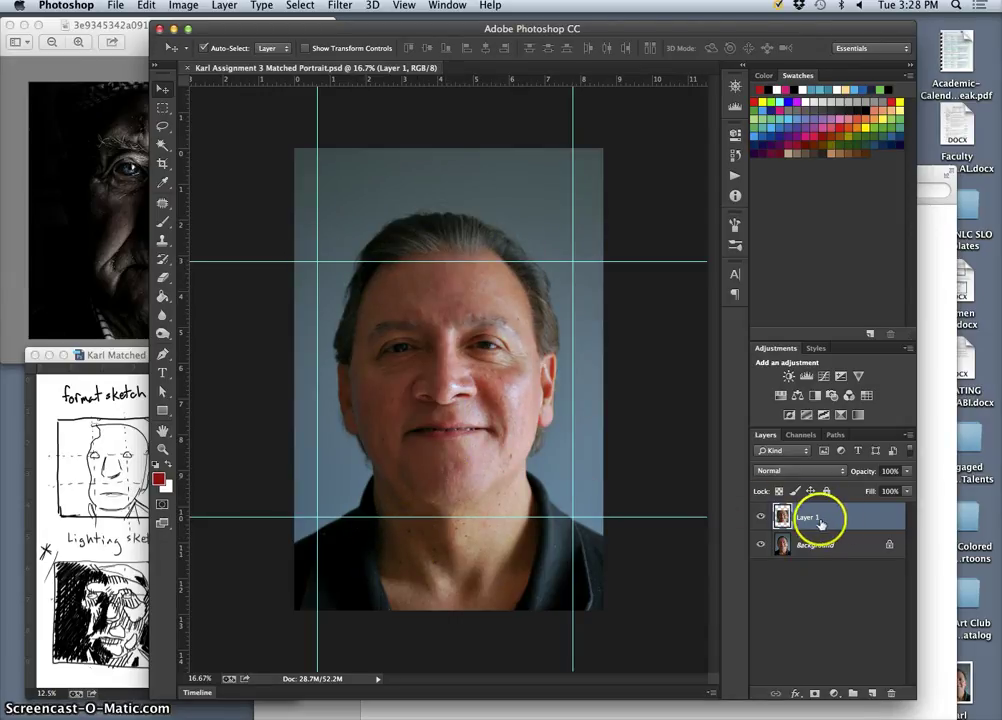
Select the Background layer and temporarily uncover the reference portrait and sketches behind the document window to compare them.
click(780, 543)
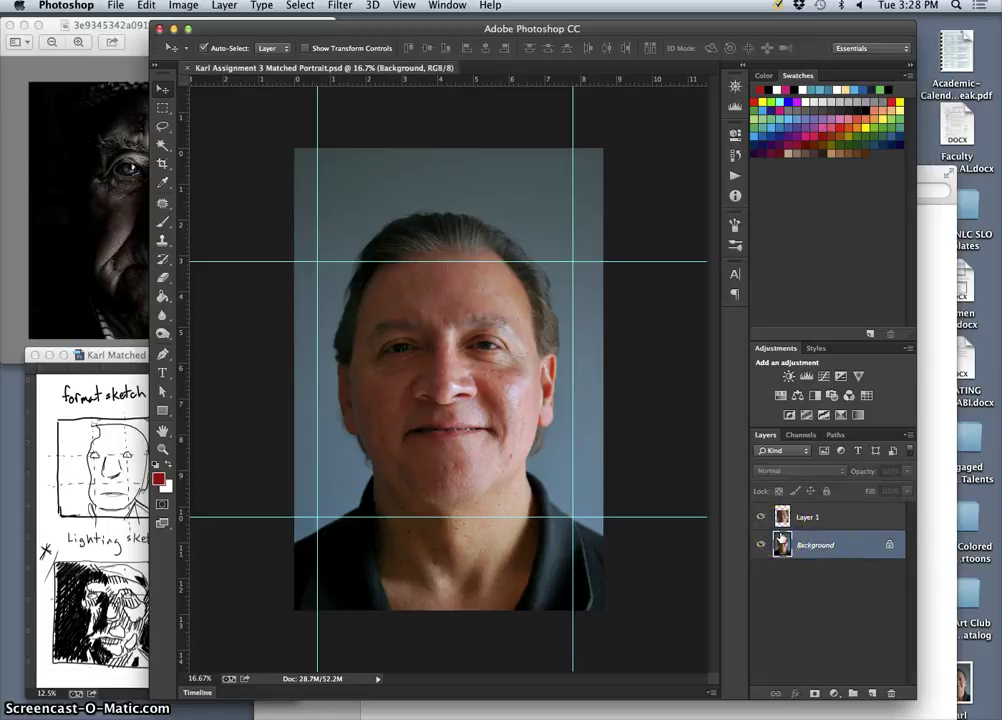
drag(440, 33, 554, 27)
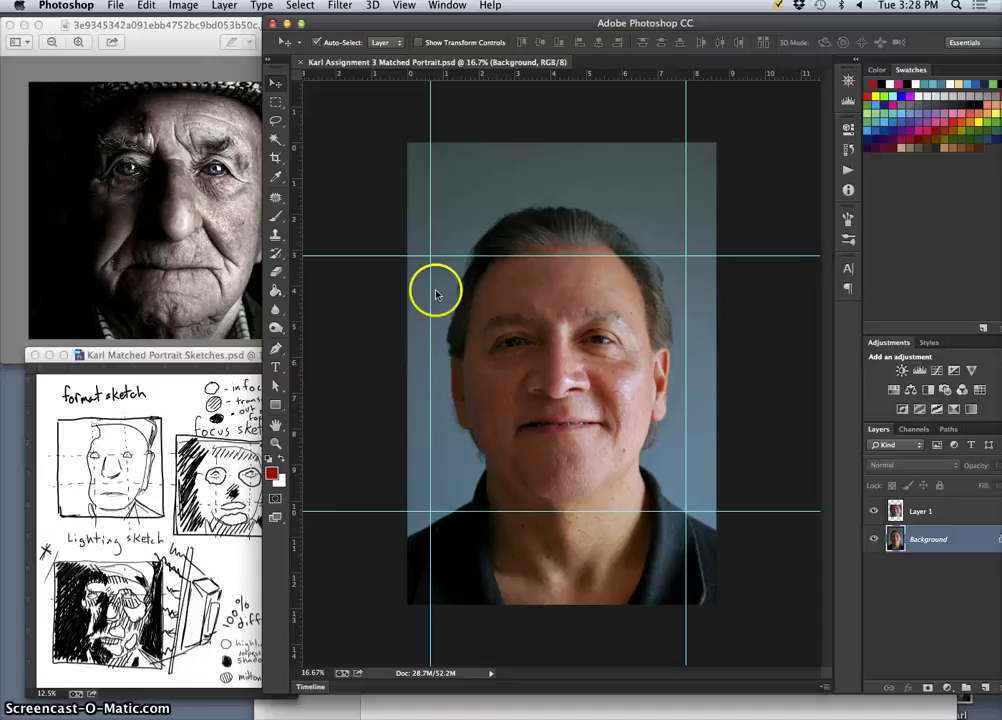
drag(808, 24, 655, 23)
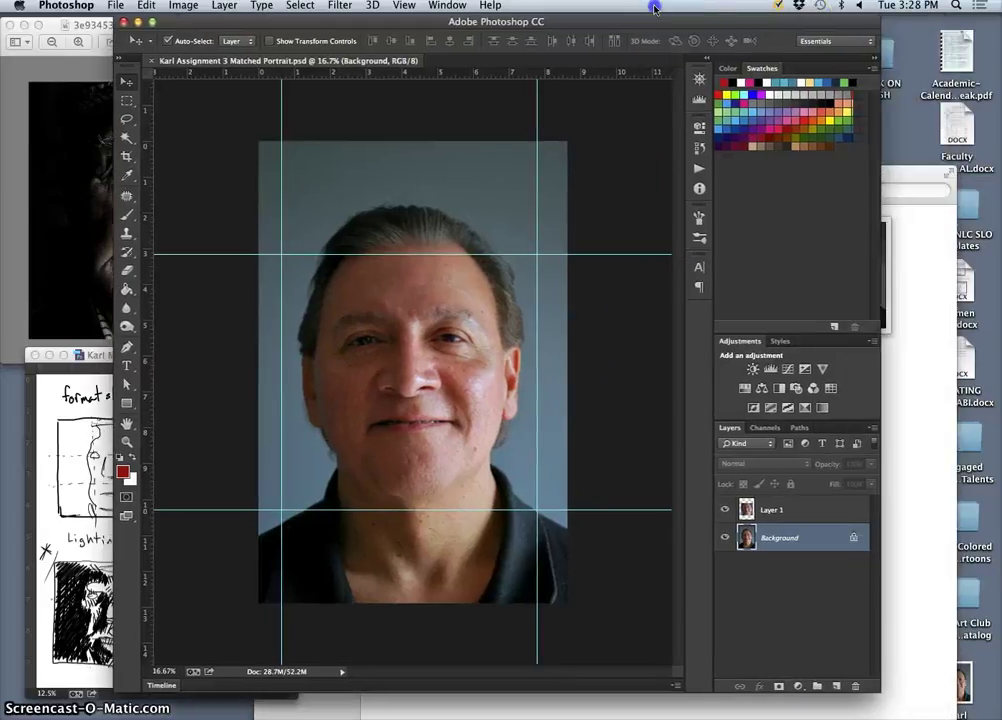
Duplicate the Background layer.
click(802, 518)
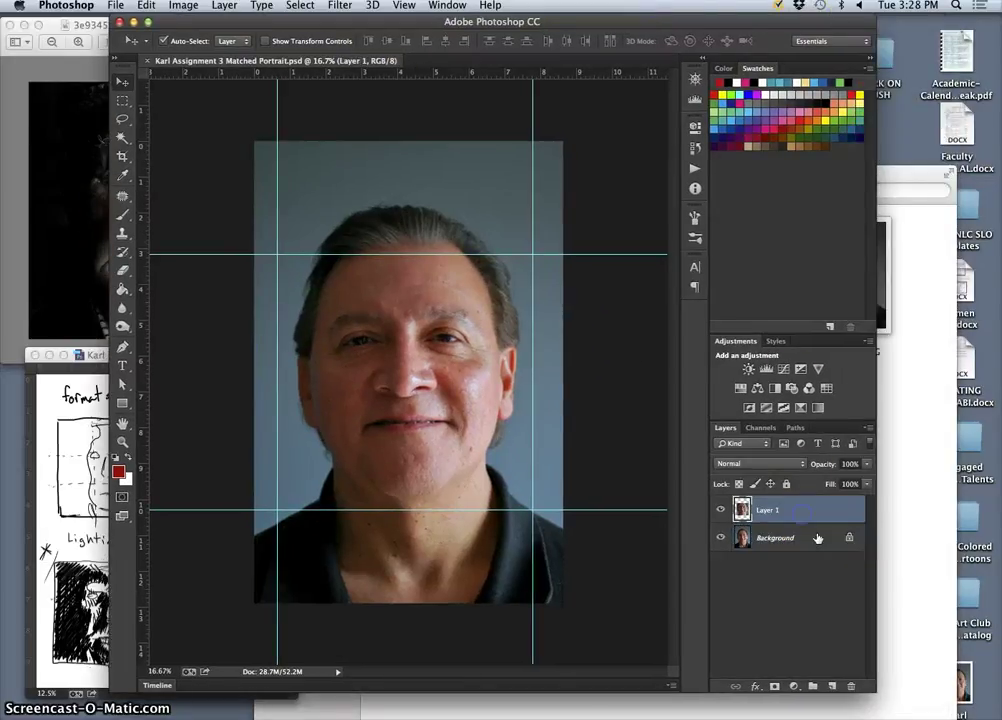
click(812, 540)
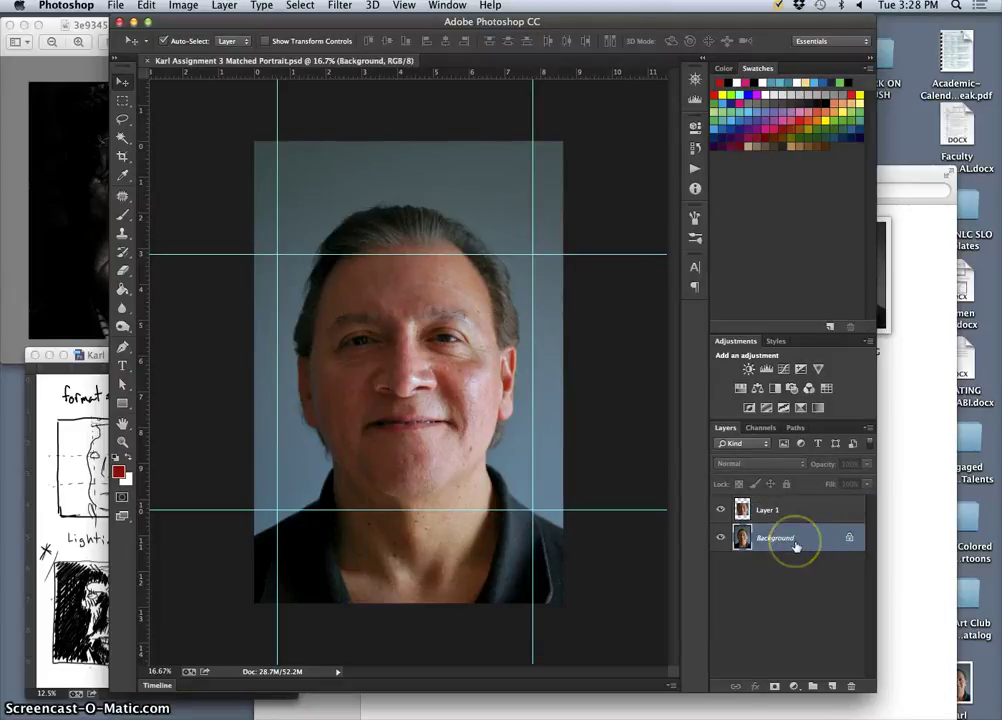
key(super+j)
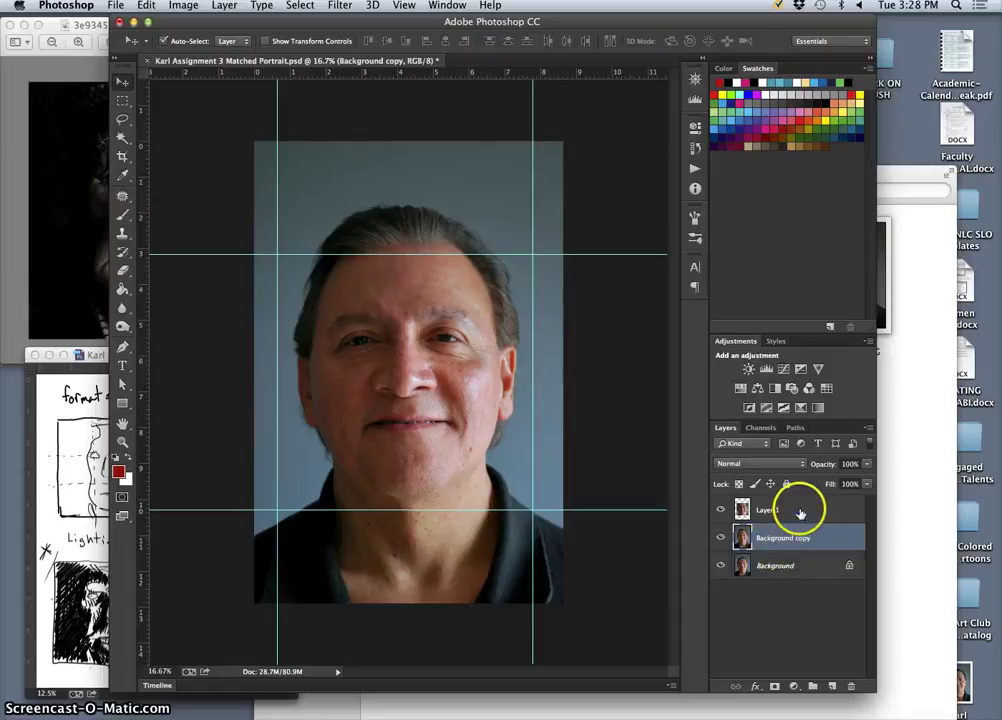
Rename Layer 1 as "Cropping Mask" and lock all of its attributes.
click(768, 511)
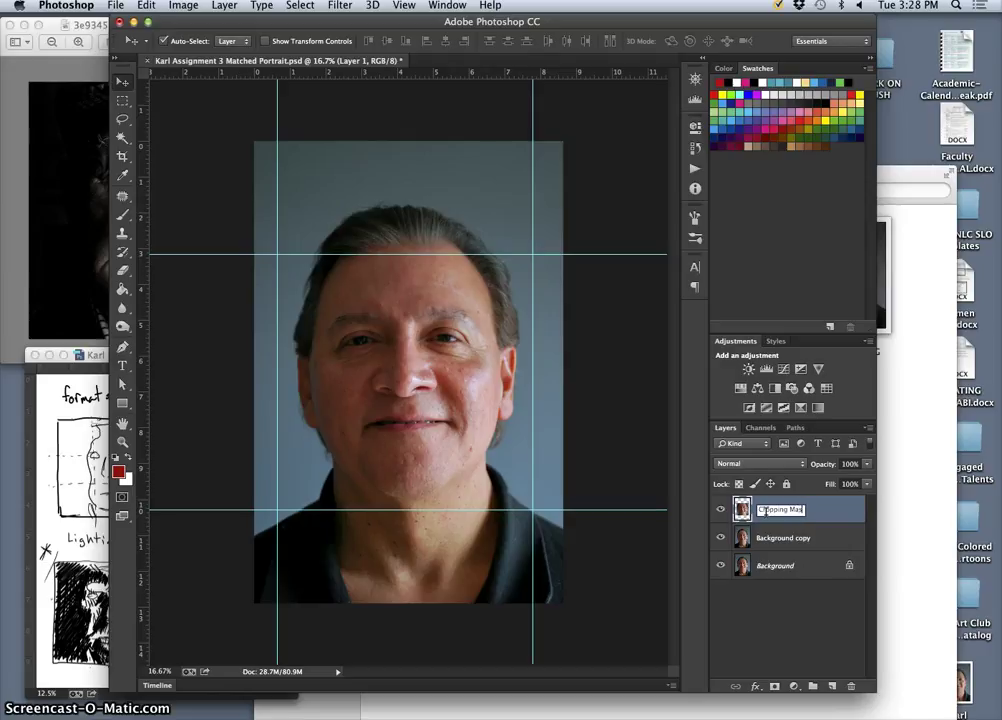
key(Return)
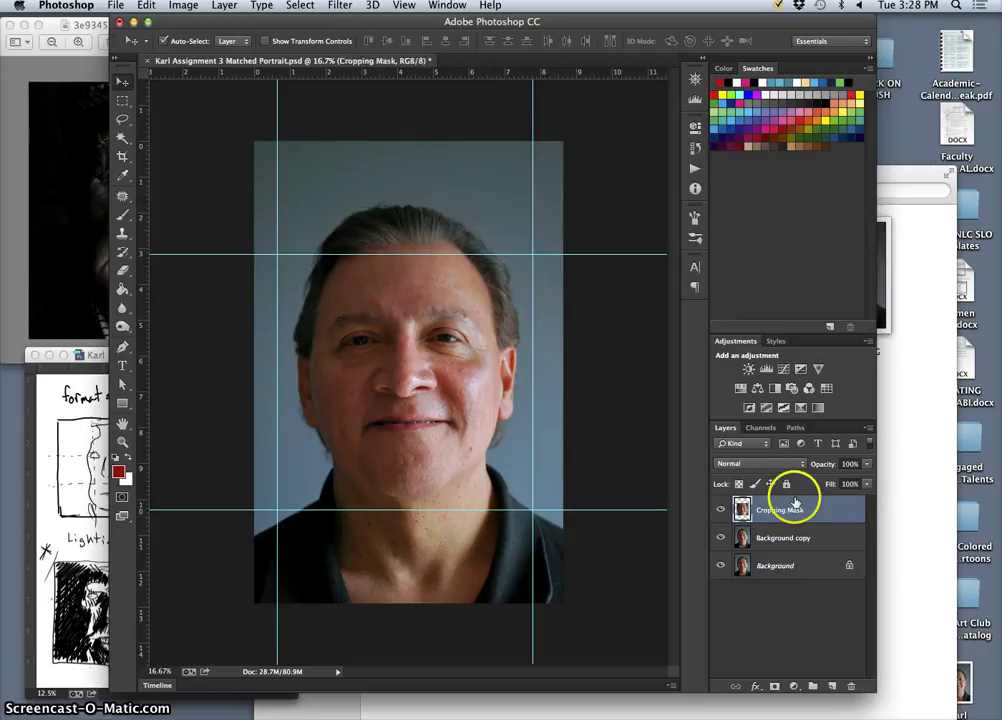
click(786, 484)
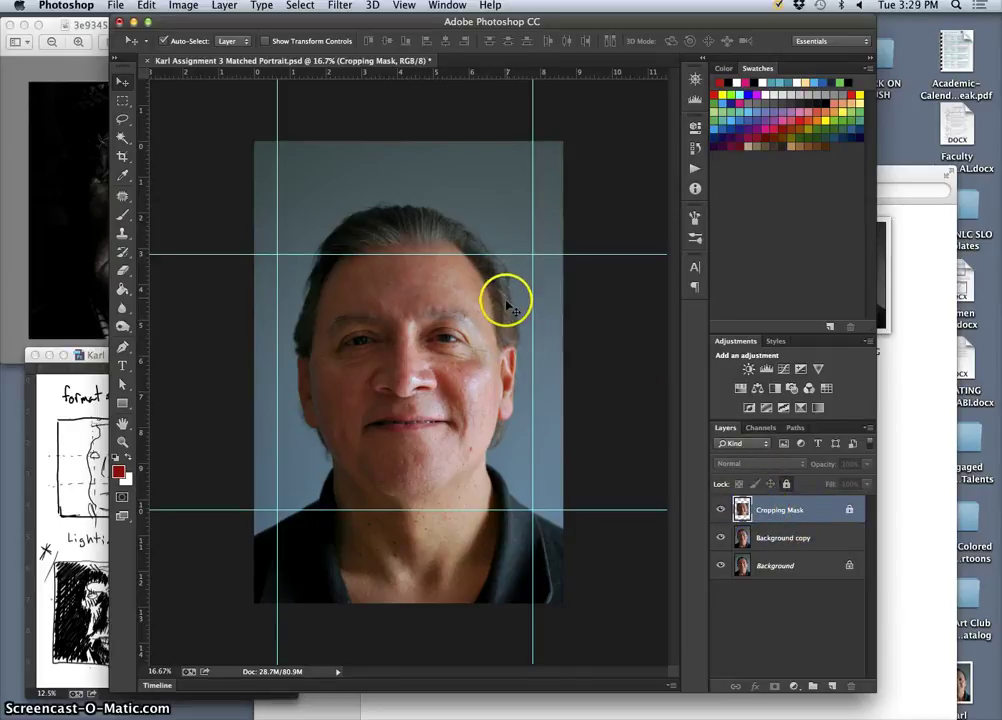
Turn off the Move tool's Auto-Select and try to move the locked Cropping Mask layer.
drag(520, 318, 508, 338)
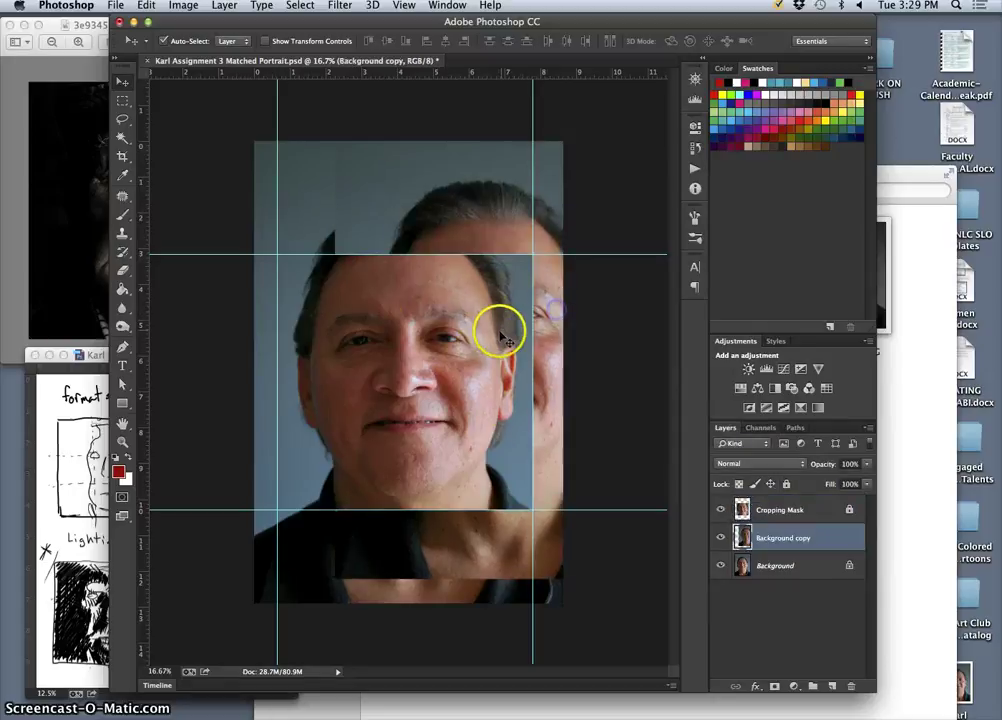
key(super+z)
click(800, 510)
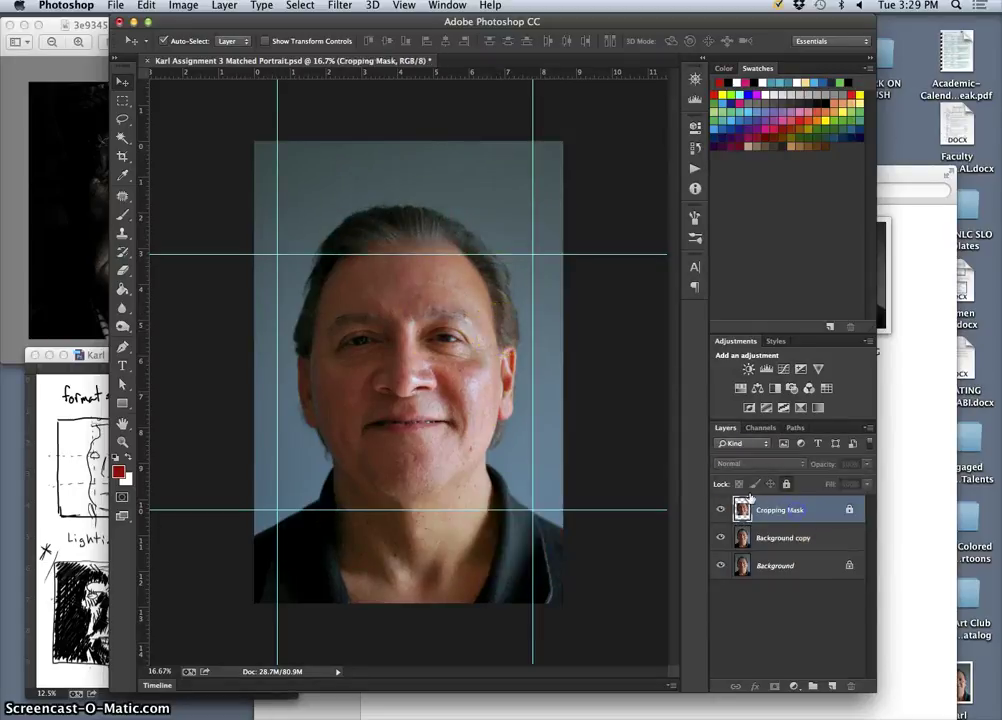
click(164, 41)
drag(322, 250, 418, 348)
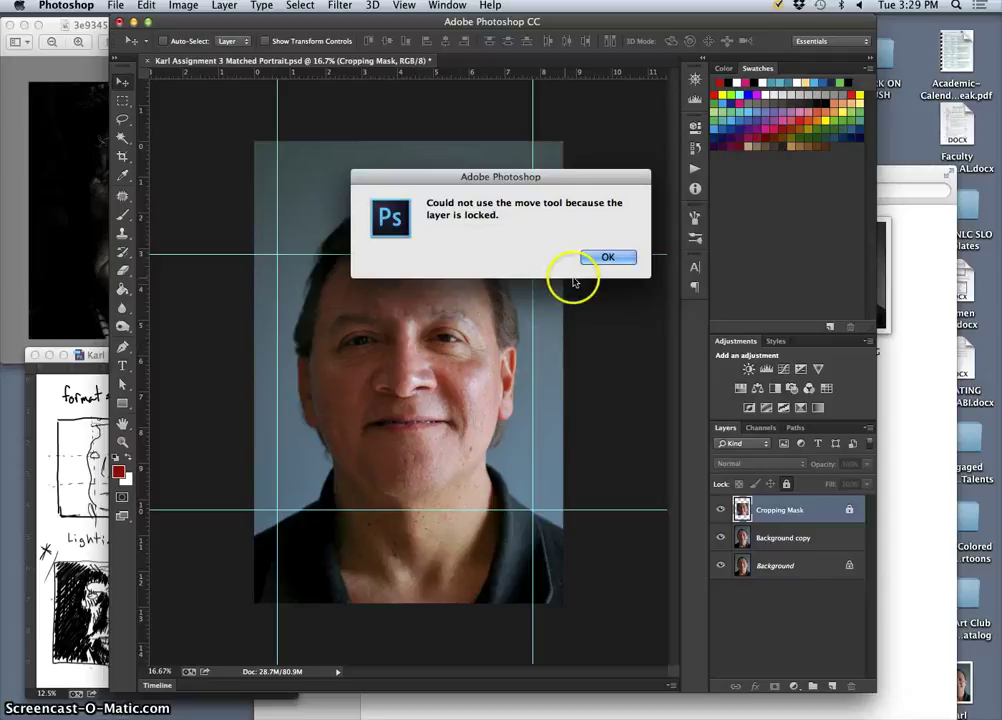
click(624, 262)
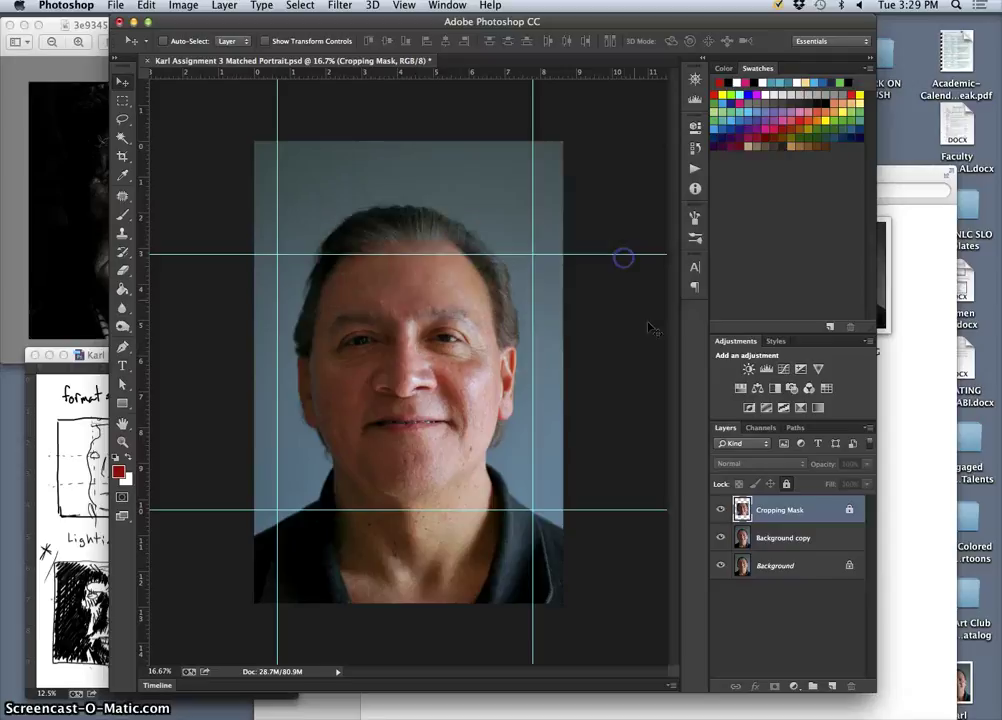
View the Cropping Mask layer on its own by hiding both background layers, and show them again.
click(720, 537)
click(721, 565)
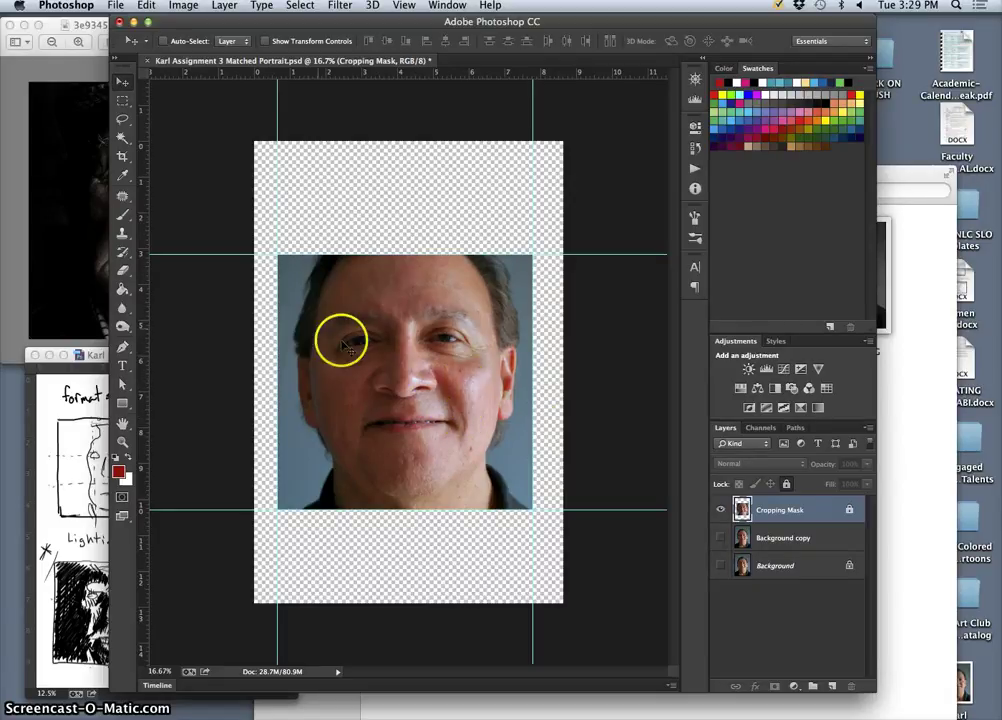
click(721, 540)
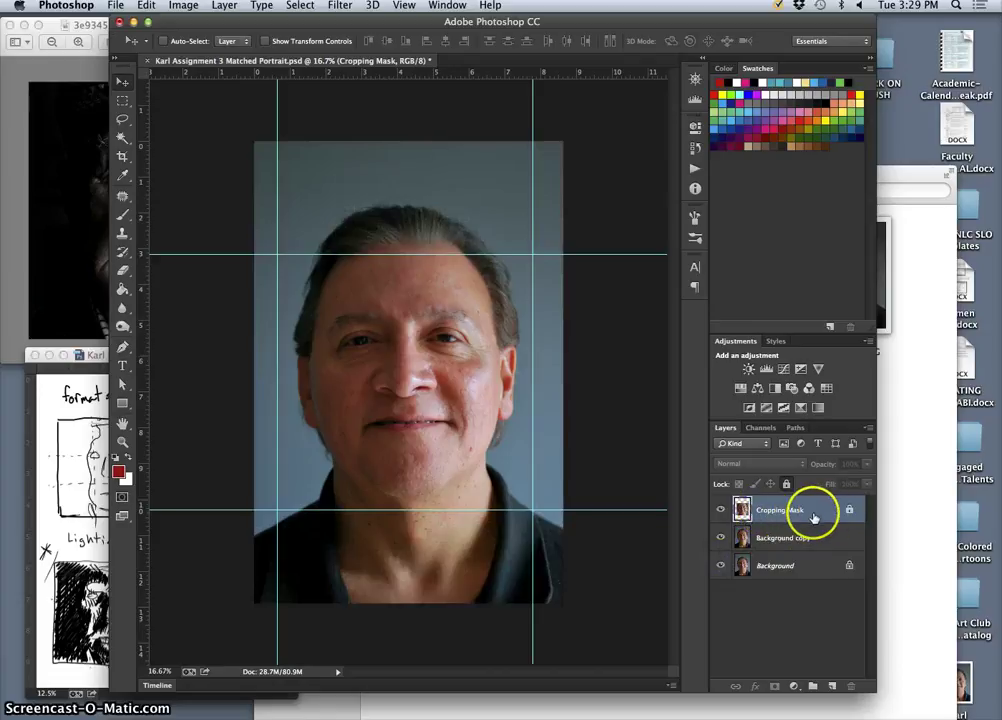
Hide the Cropping Mask layer and the guides, with Background copy selected as the working layer.
click(740, 512)
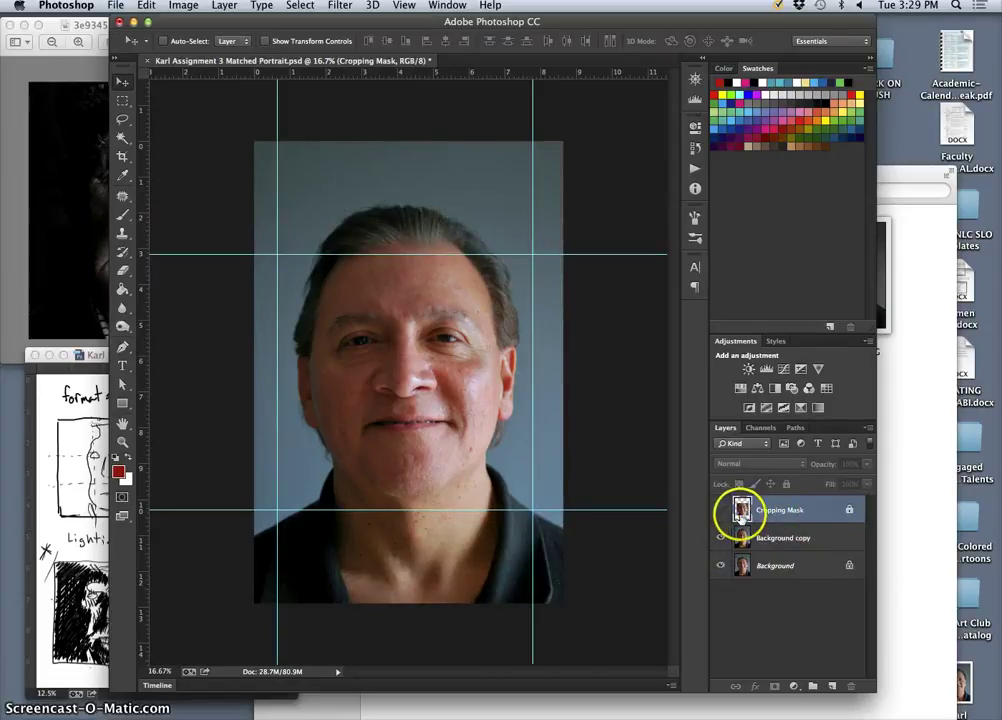
click(796, 542)
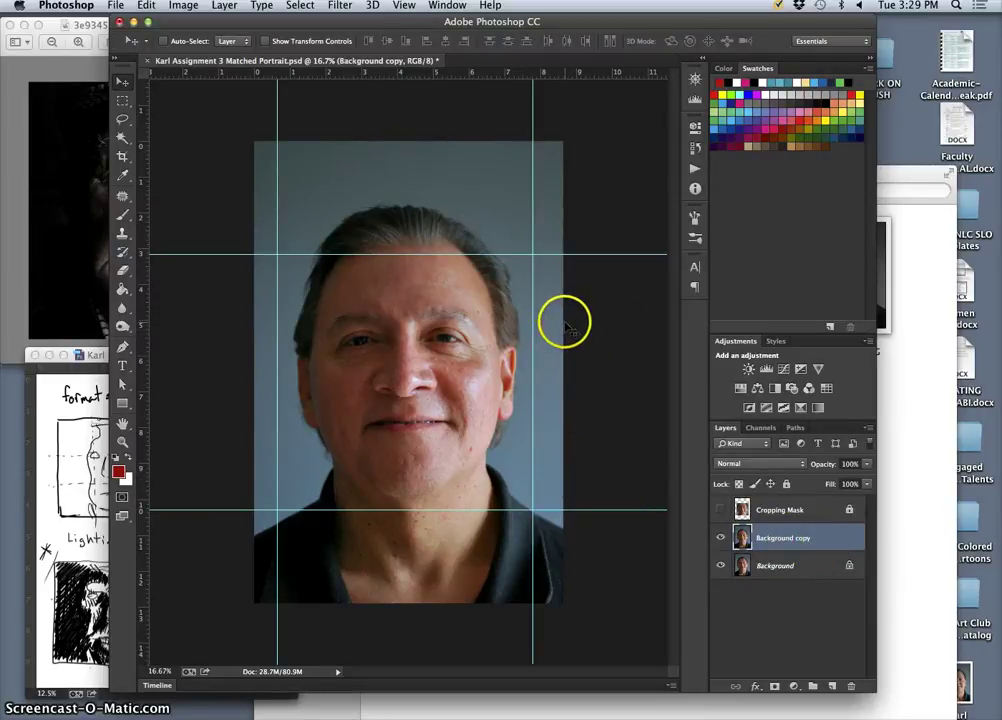
click(403, 5)
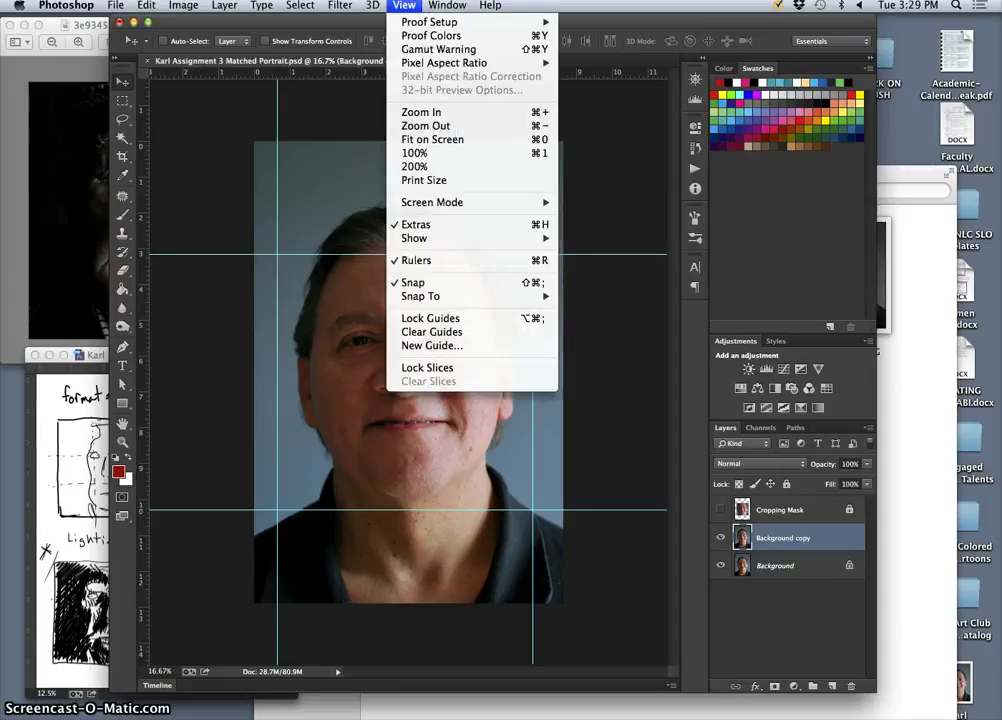
mouse_move(424, 240)
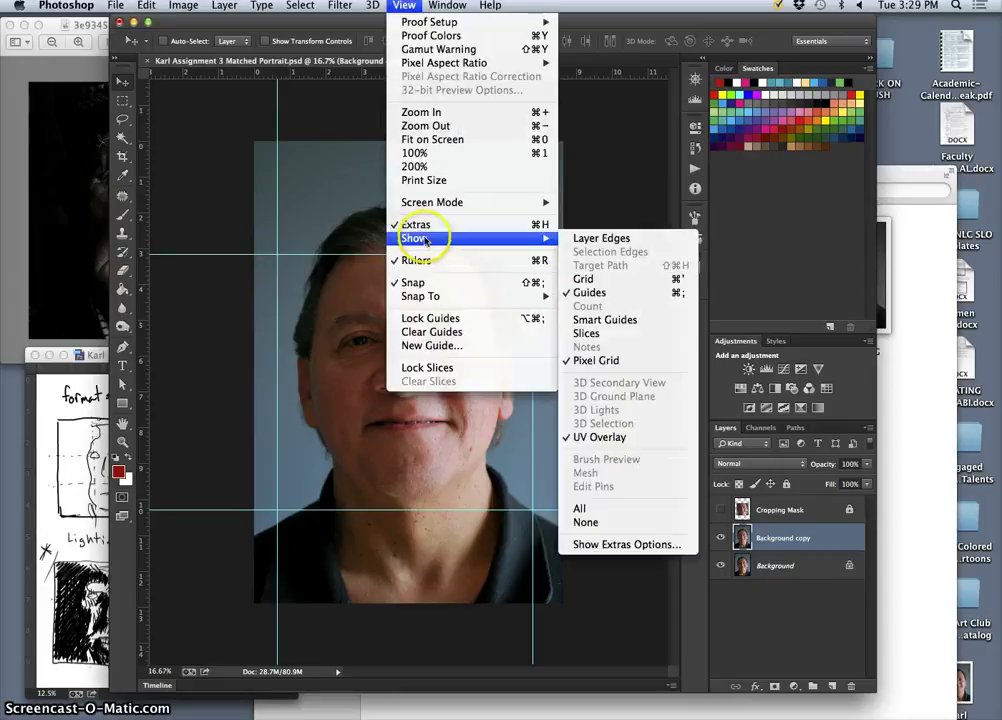
click(606, 292)
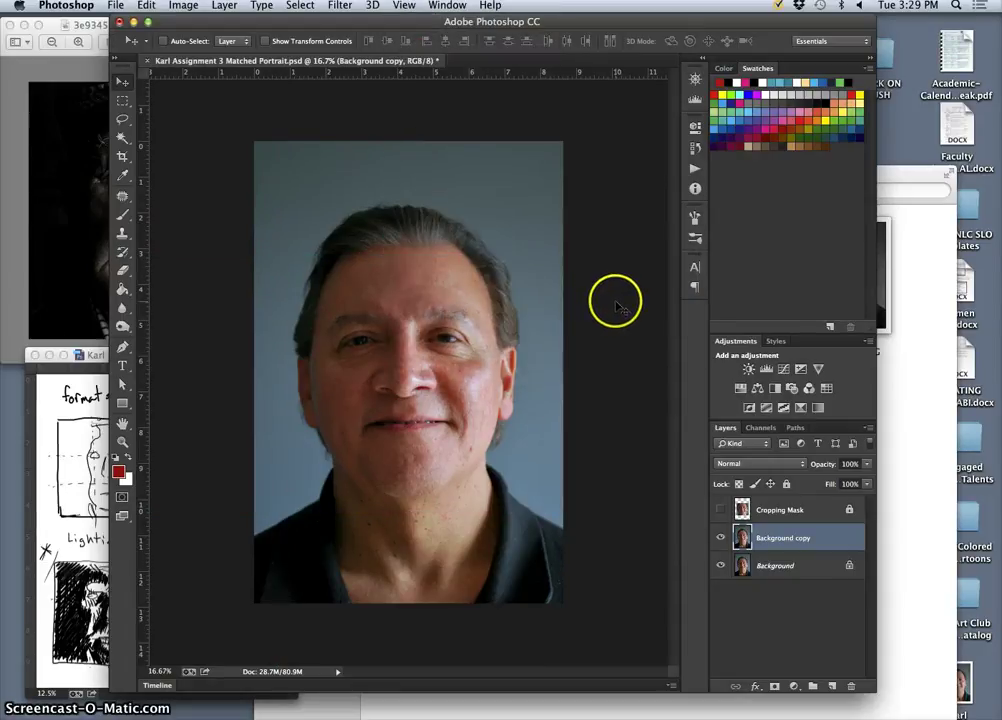
Start a Levels adjustment on Background copy and arrange the window and dialog so the reference portrait and sketches stay visible.
drag(396, 22, 498, 22)
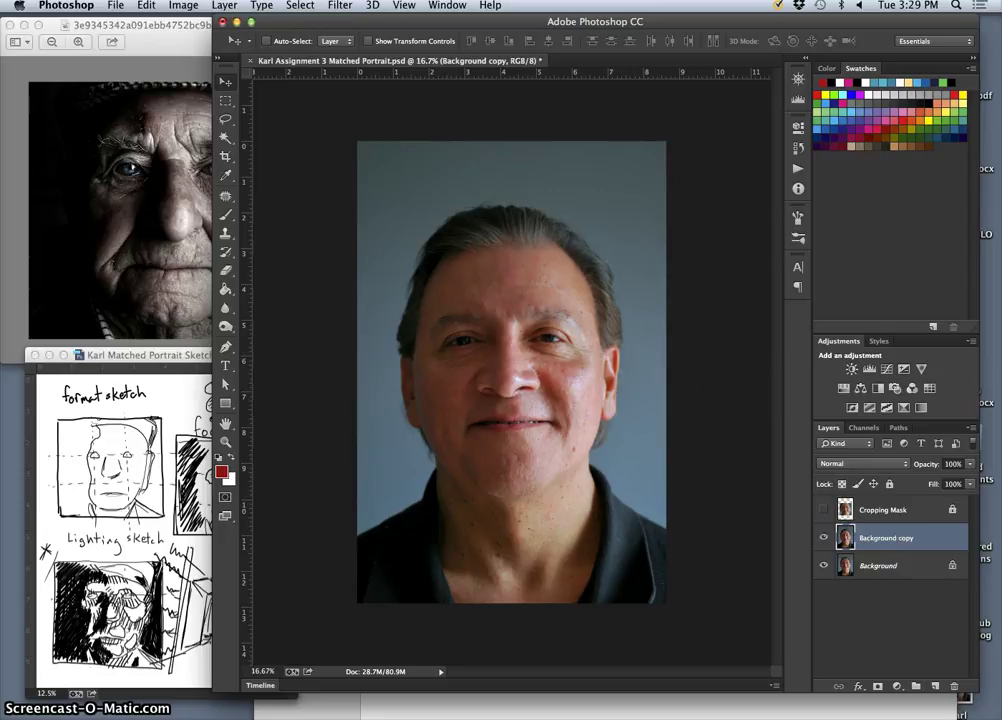
click(183, 5)
mouse_move(179, 44)
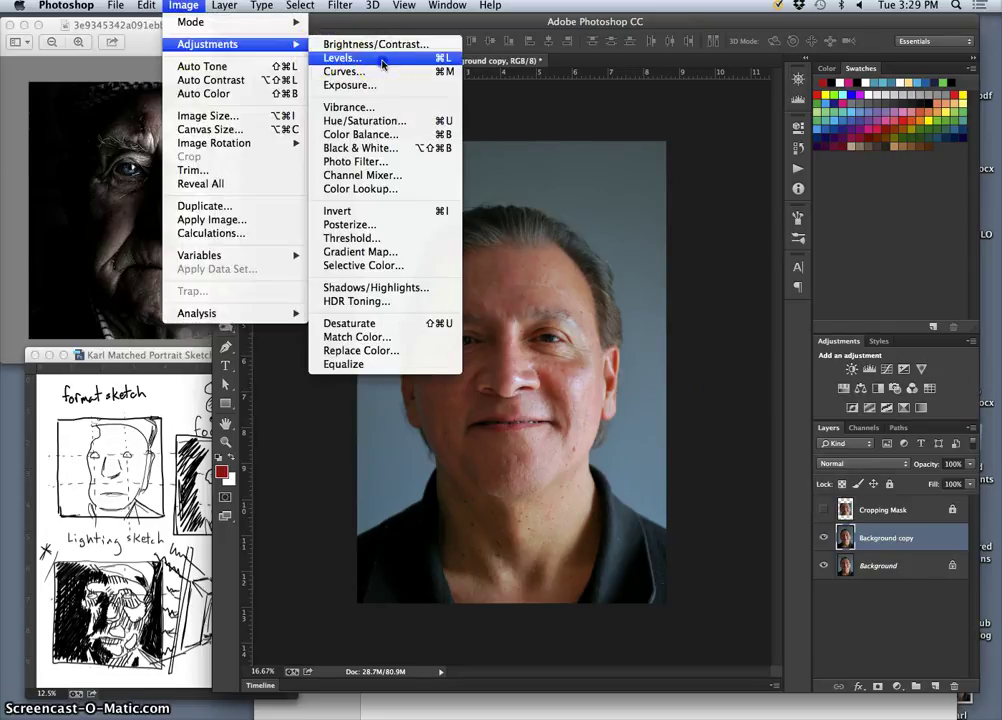
click(381, 59)
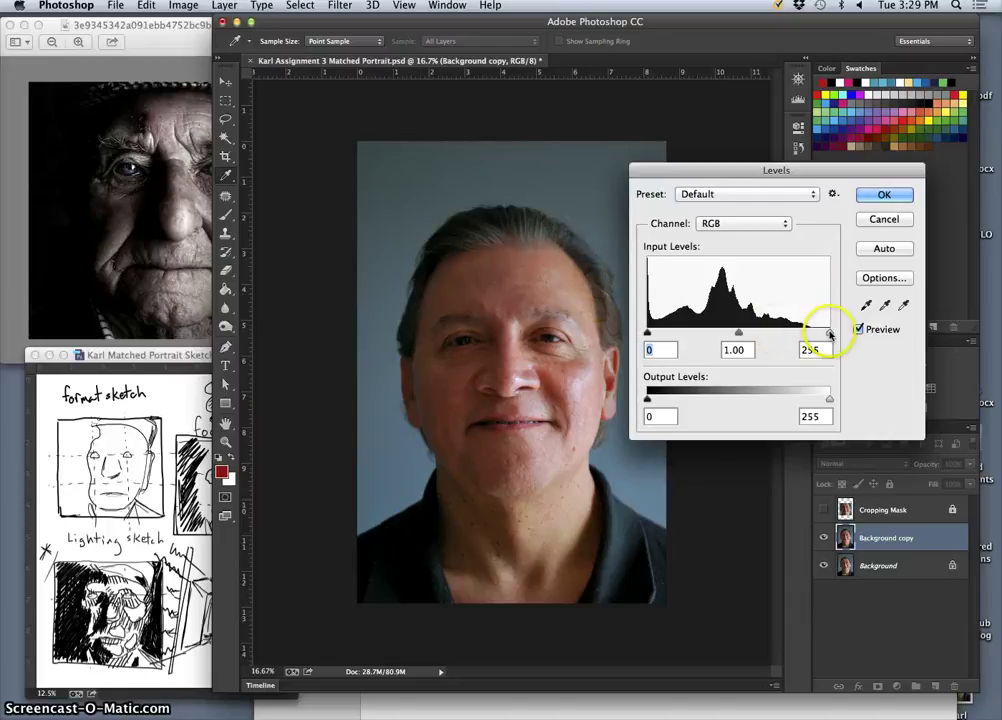
drag(448, 22, 542, 22)
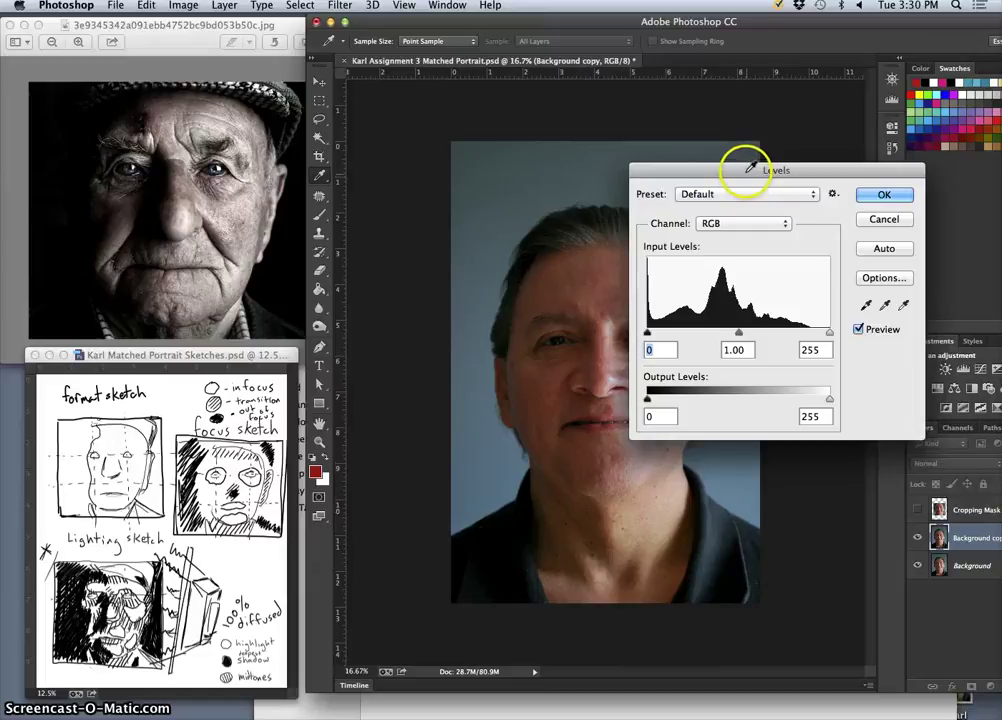
drag(816, 168, 877, 71)
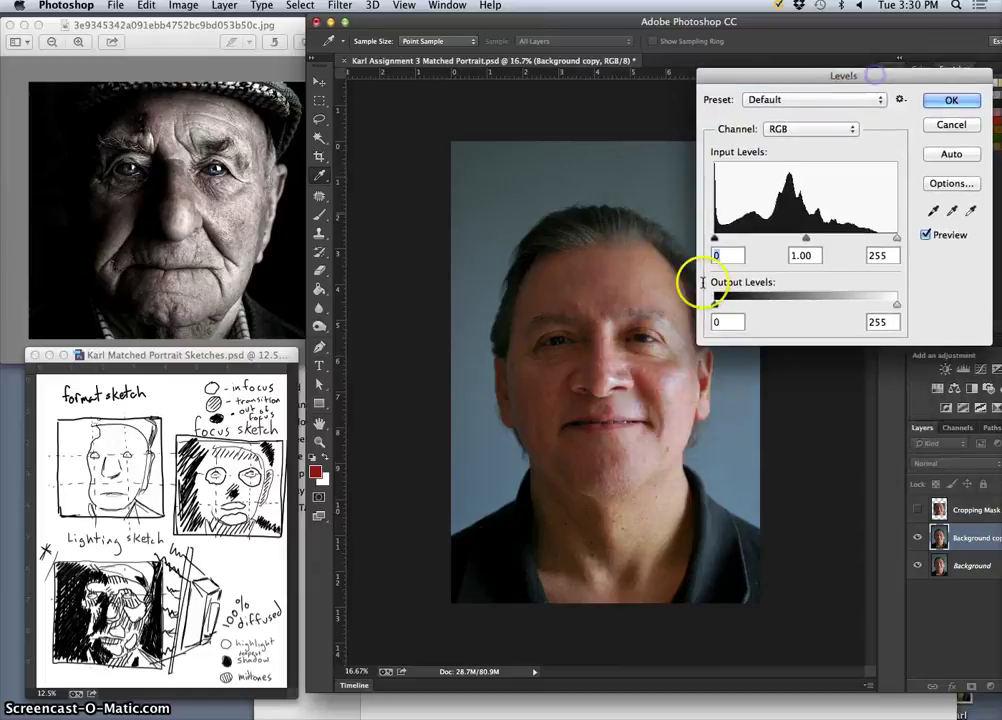
click(579, 277)
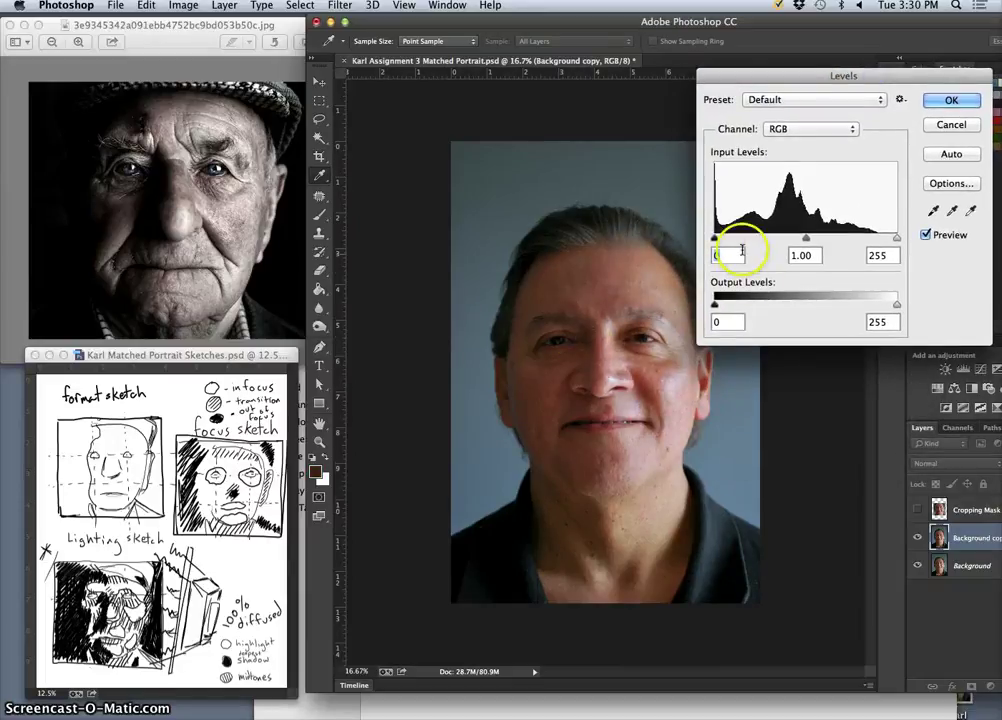
Apply Levels to Background copy with input levels of 21 for shadows, 1.00 for midtones and 232 for highlights.
drag(715, 240, 728, 238)
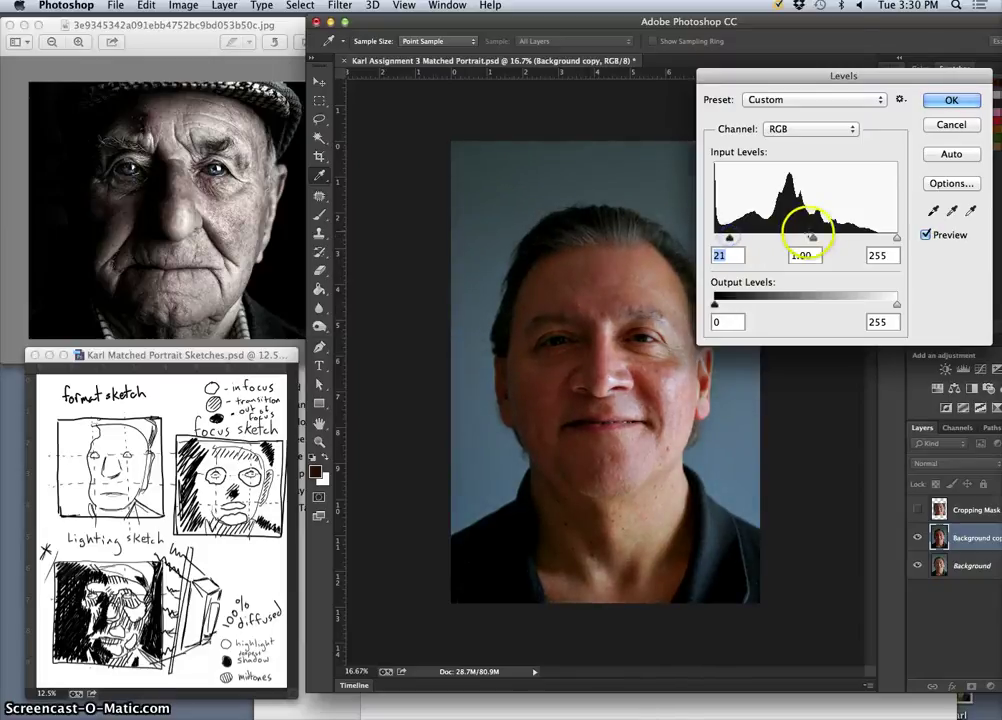
drag(813, 240, 802, 240)
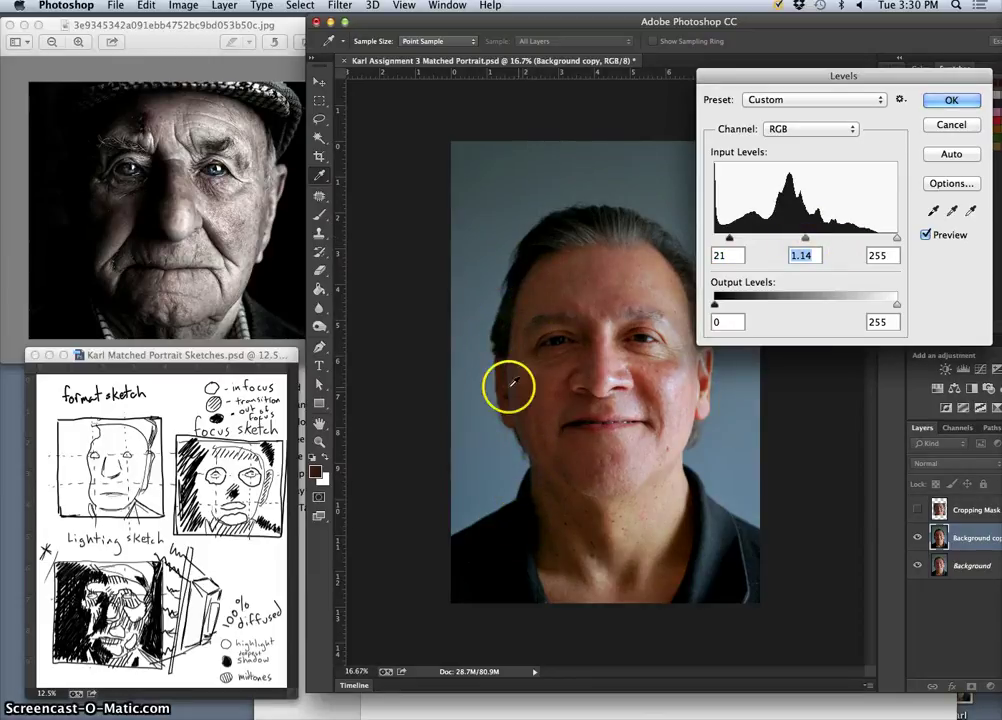
mouse_move(805, 238)
mouse_down()
mouse_move(792, 237)
mouse_move(804, 238)
mouse_up()
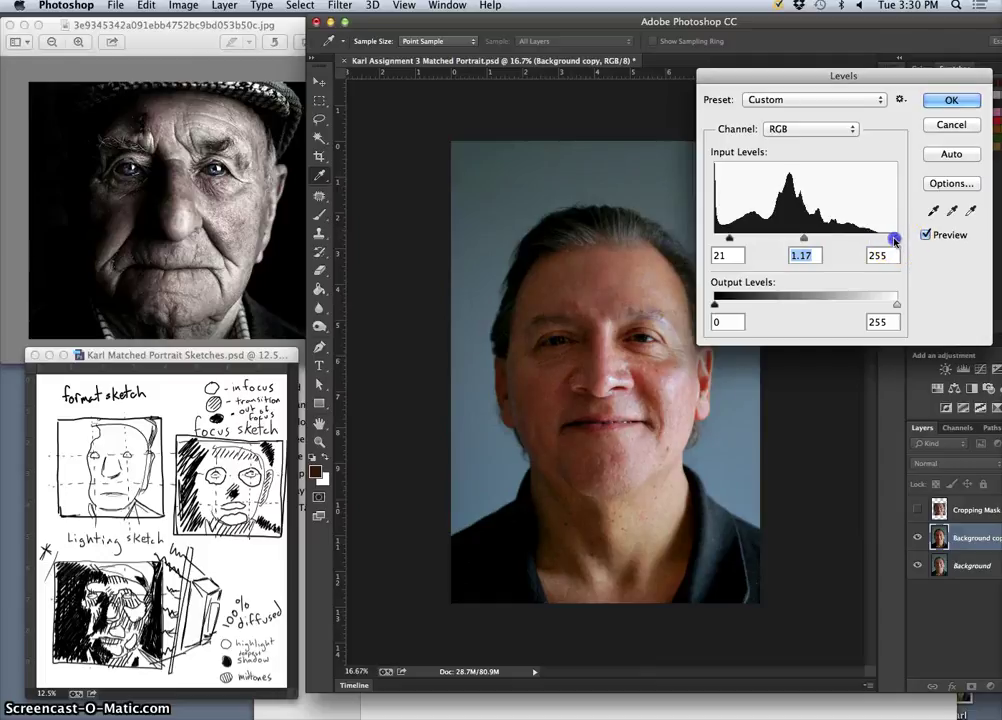
mouse_move(894, 240)
mouse_down()
mouse_move(821, 236)
mouse_move(879, 236)
mouse_up()
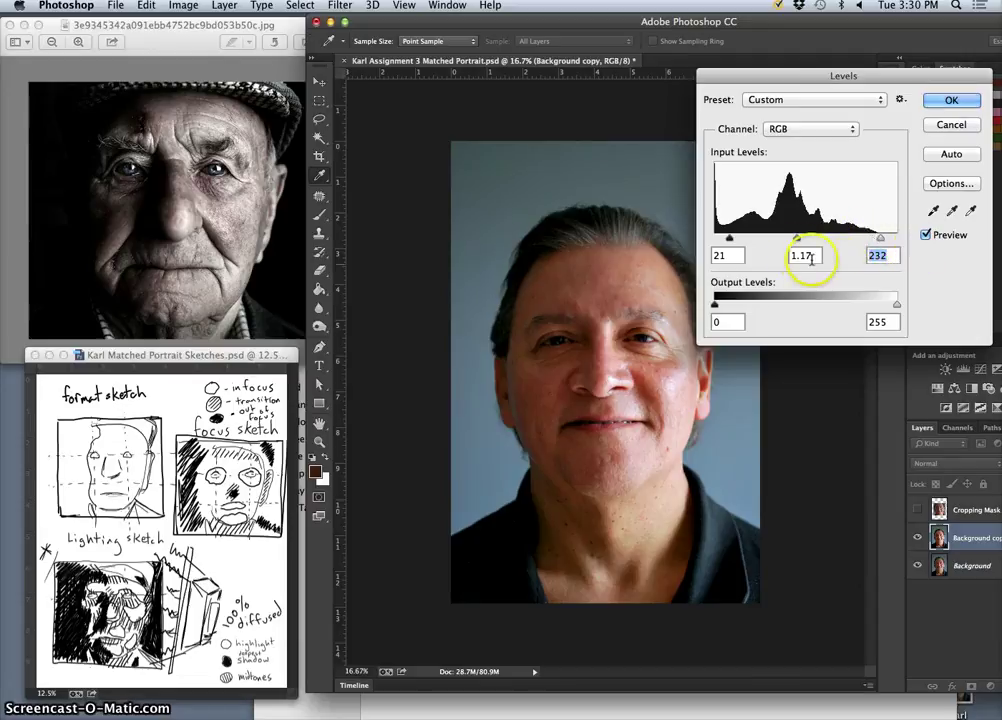
drag(790, 242, 806, 242)
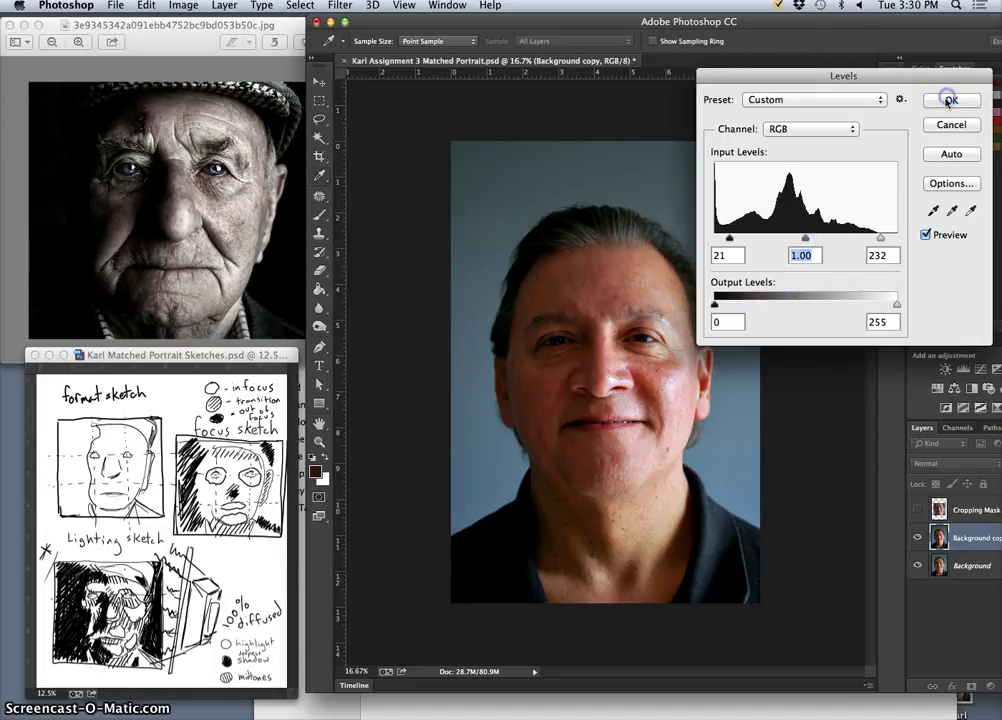
click(951, 100)
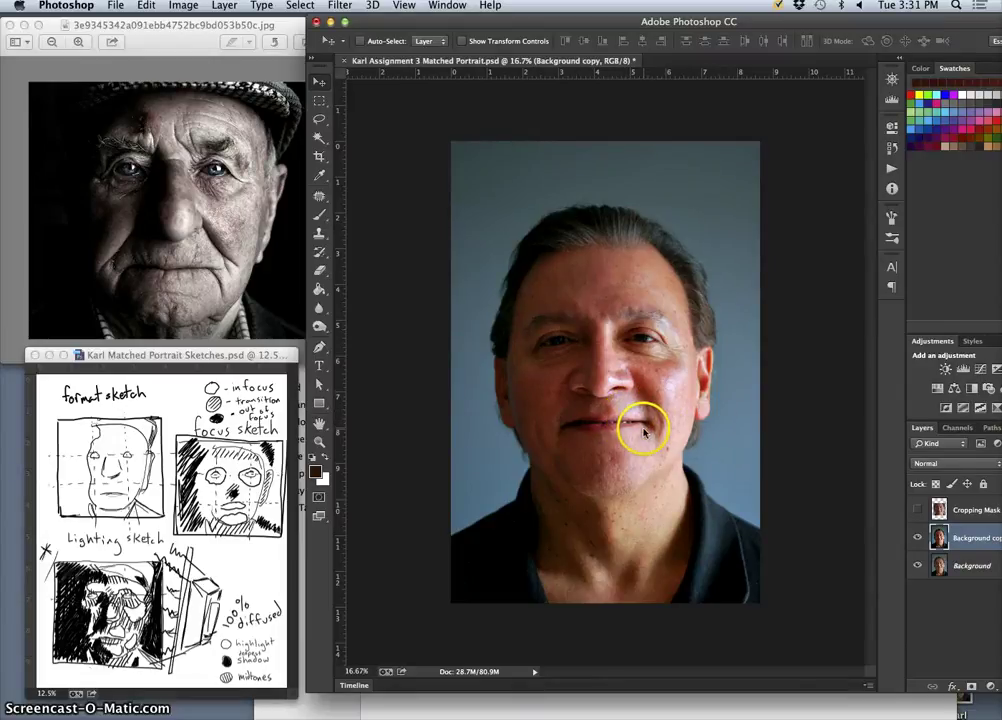
Compare the adjusted Background copy with the original by repeatedly hiding and showing it, leaving it shown.
drag(745, 18, 688, 18)
click(860, 539)
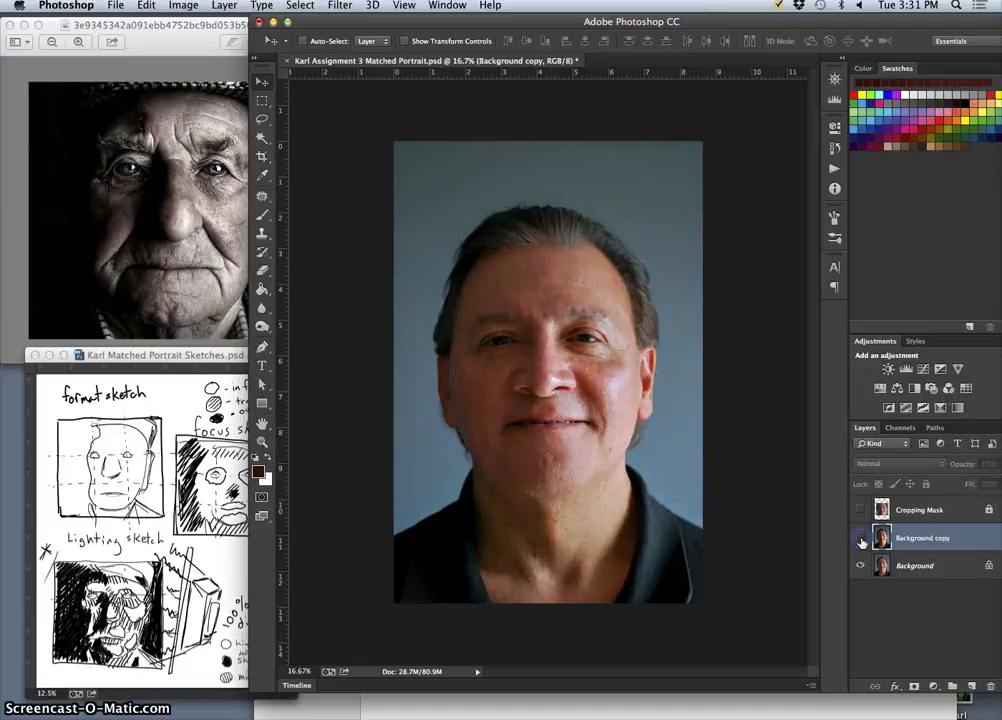
click(860, 539)
click(860, 539)
click(860, 539)
click(860, 539)
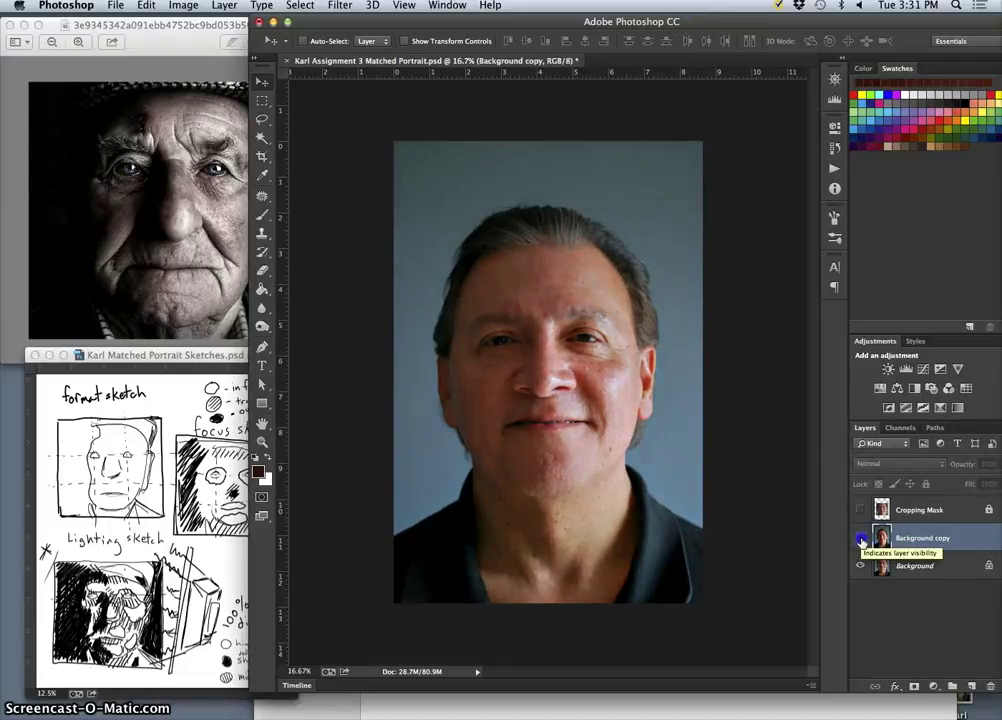
click(860, 539)
click(860, 539)
click(860, 539)
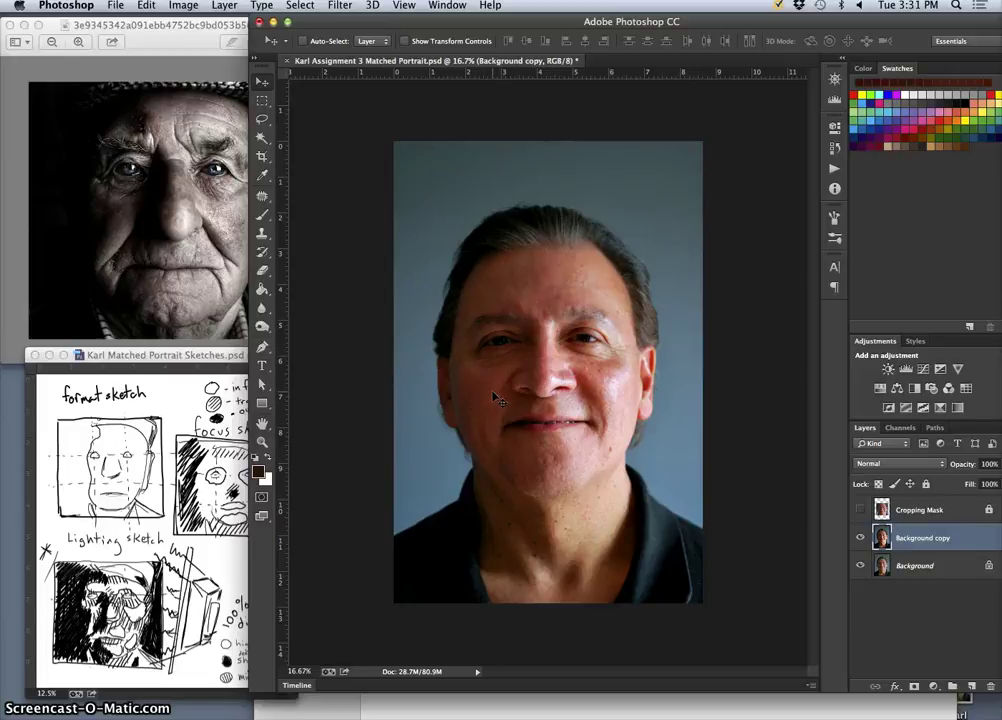
Duplicate the Background copy layer and activate the Dodge tool for working on the duplicate.
key(super+j)
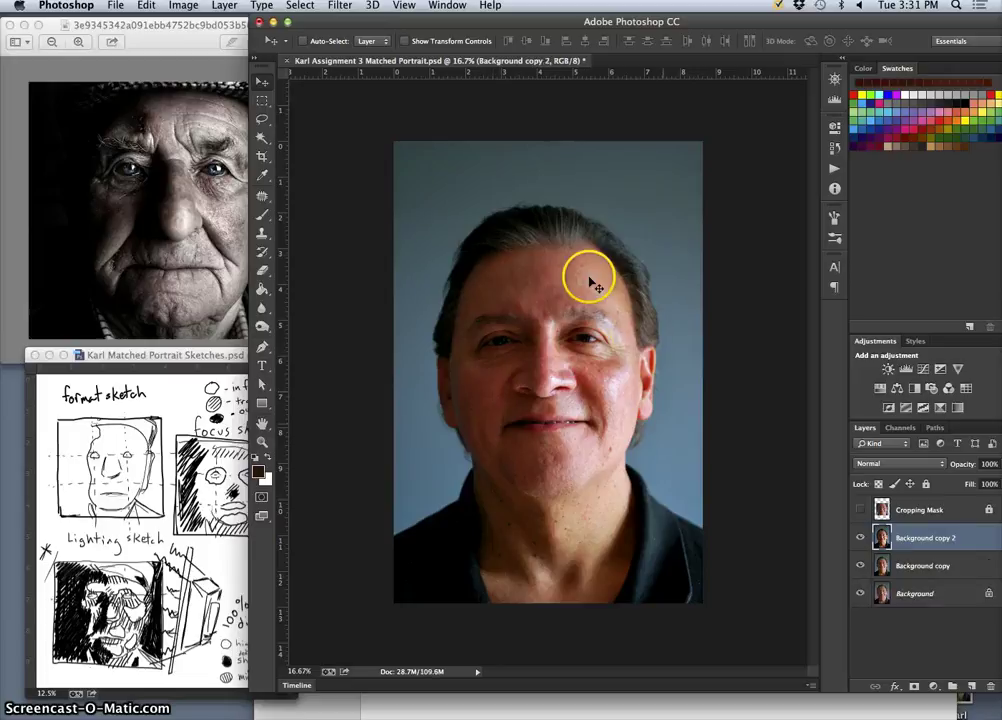
click(263, 326)
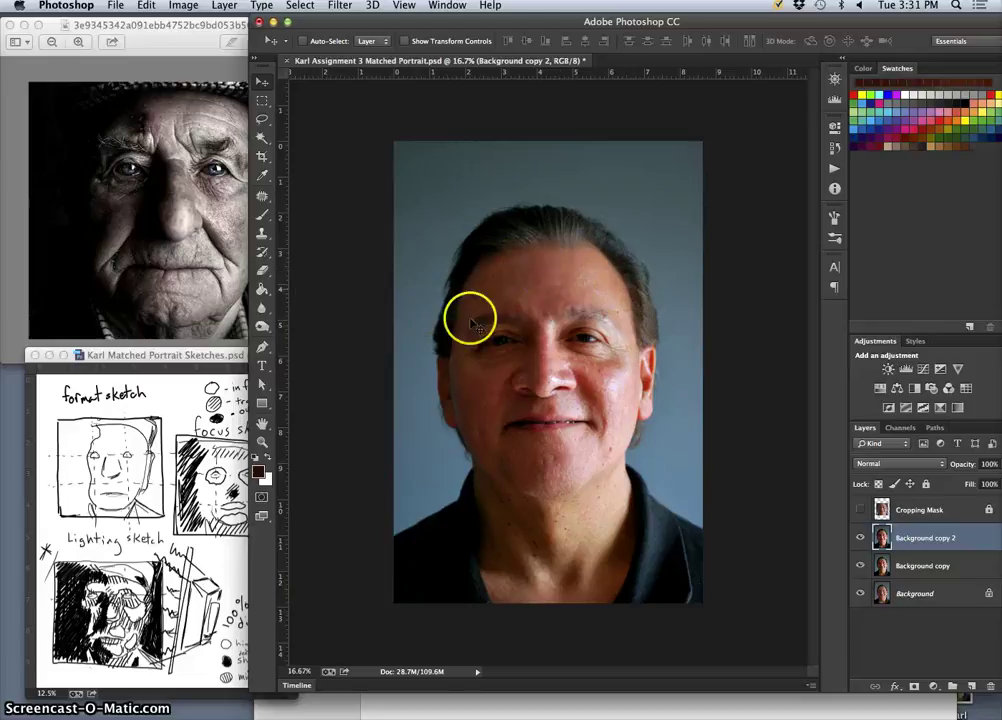
click(264, 326)
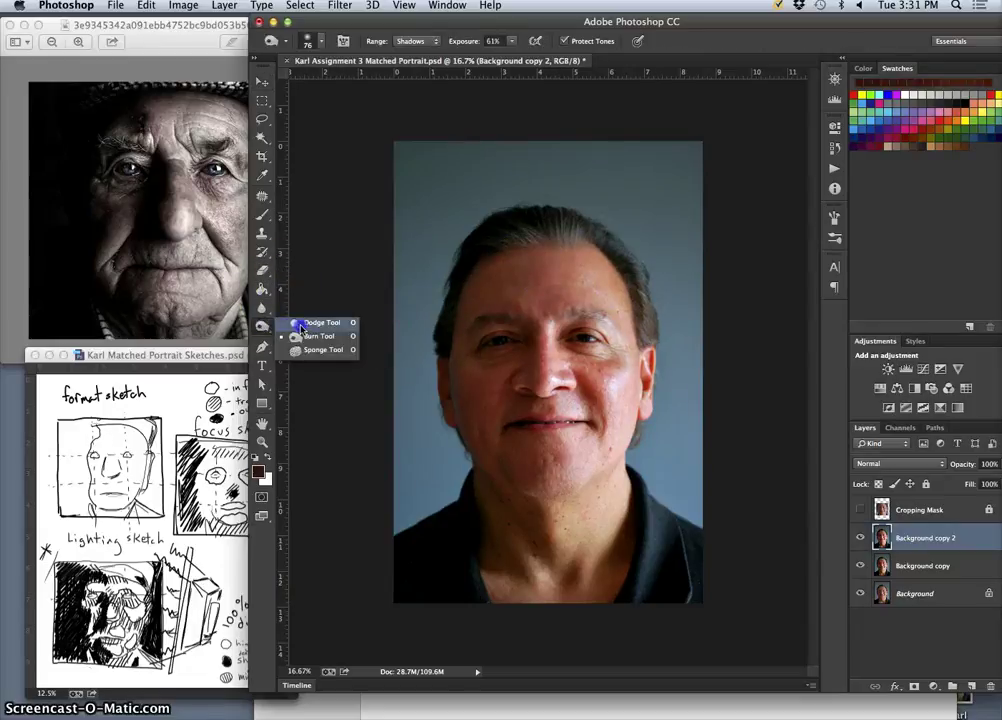
click(301, 326)
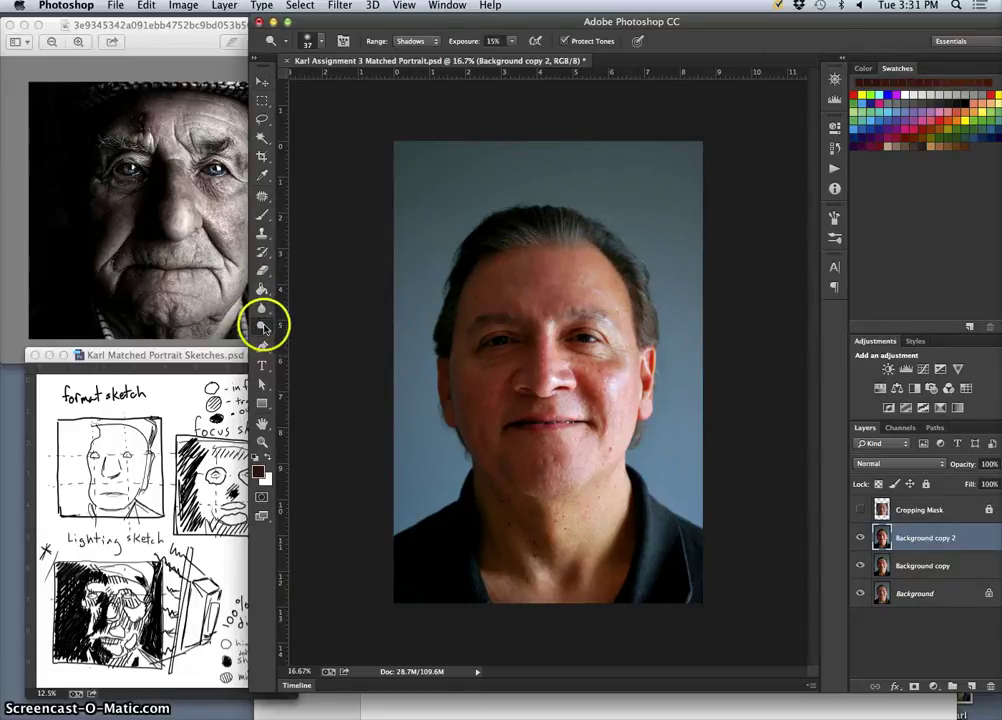
click(264, 326)
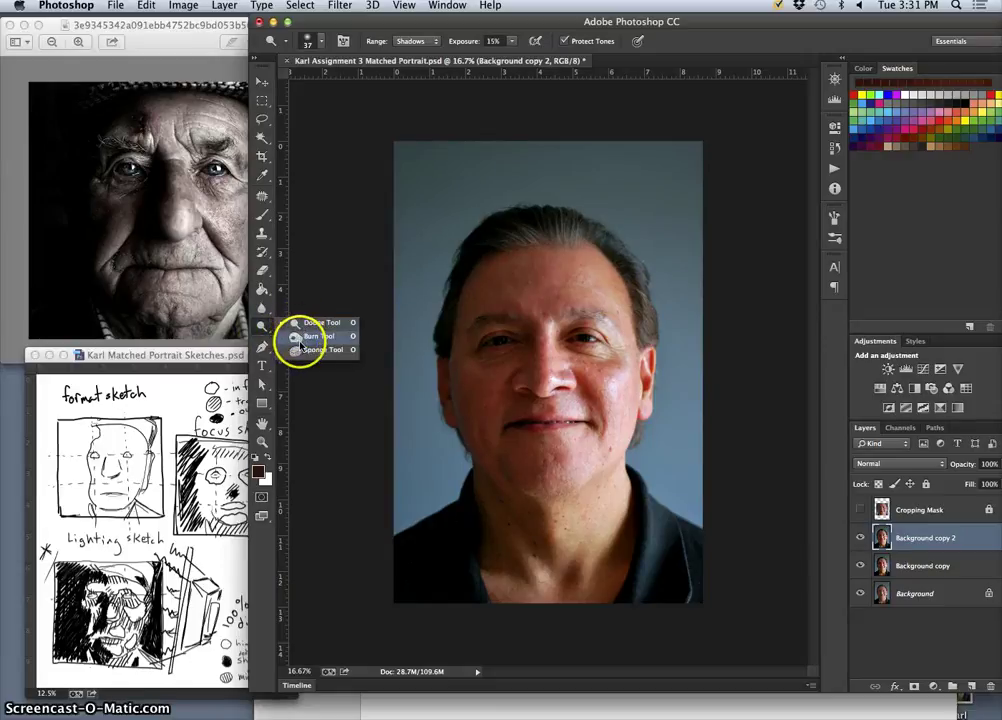
click(312, 336)
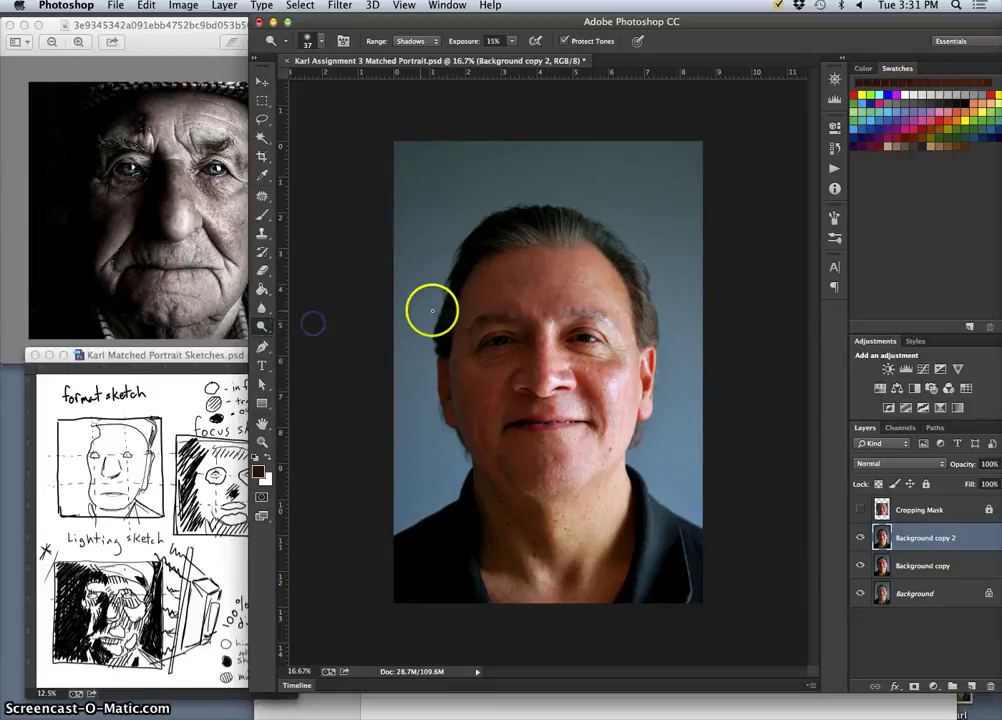
Configure the Dodge tool with a 236 px brush, the Midtones range and 15% exposure.
click(416, 41)
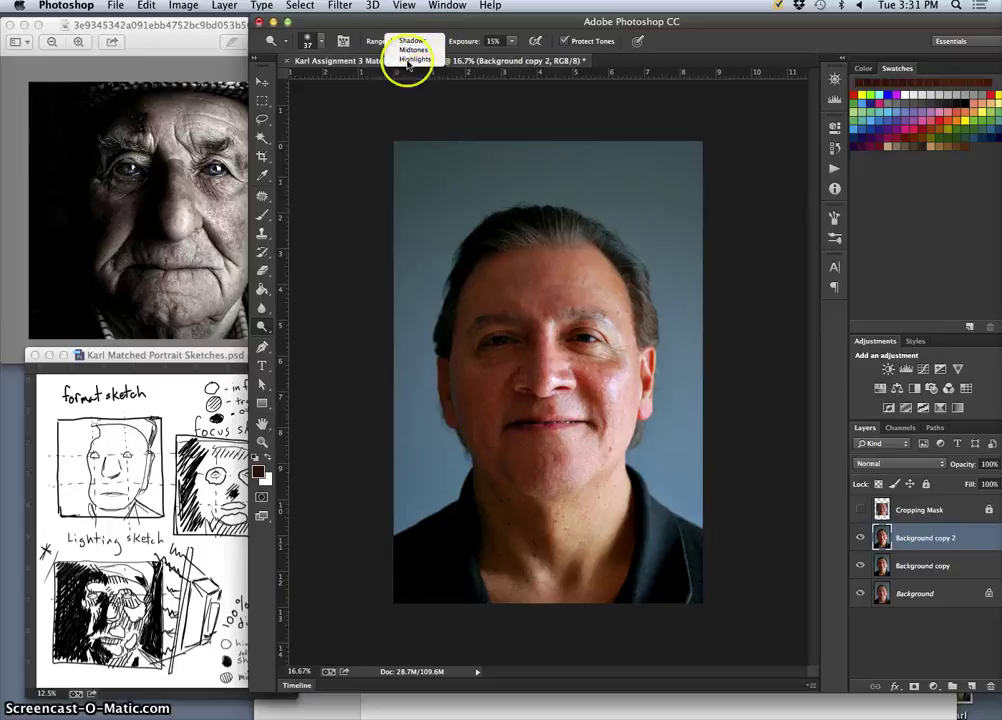
click(327, 40)
click(320, 41)
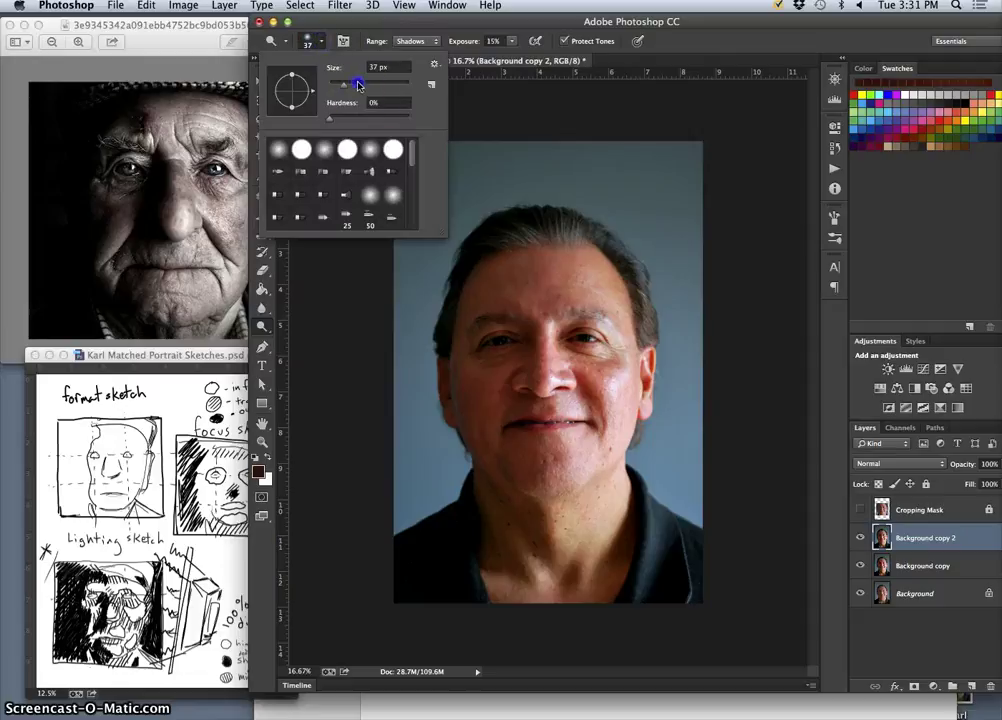
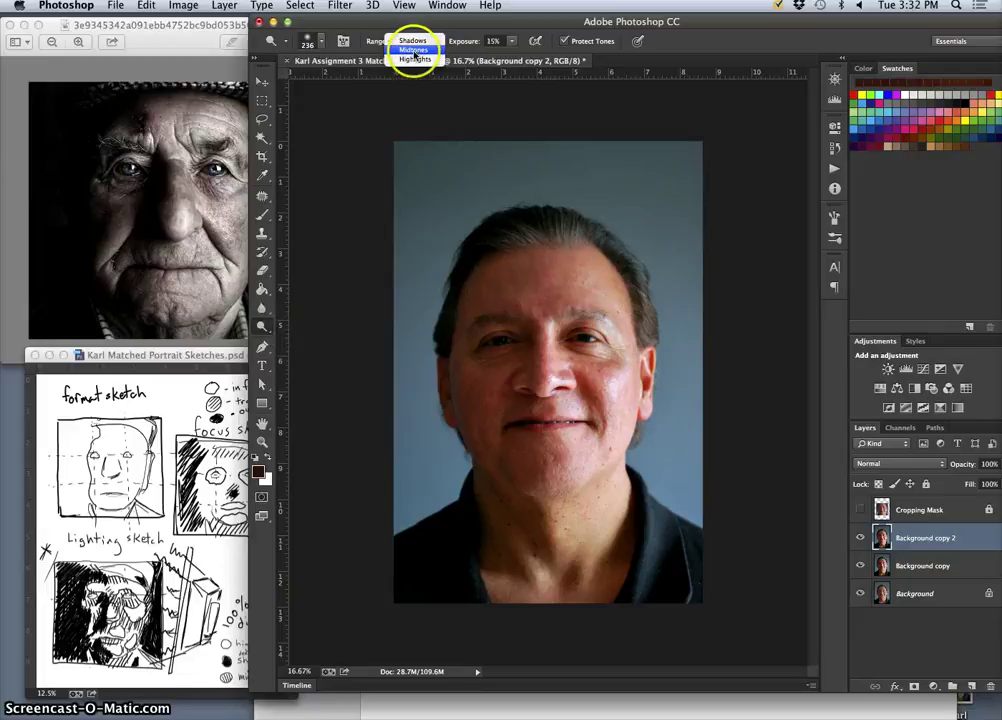
click(412, 50)
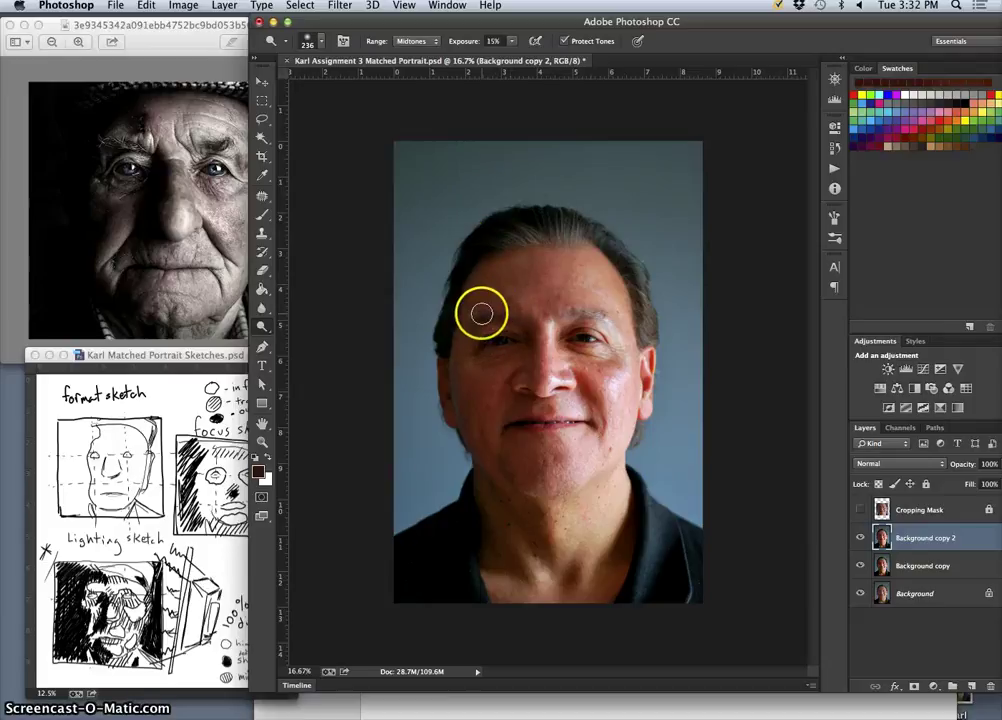
click(511, 42)
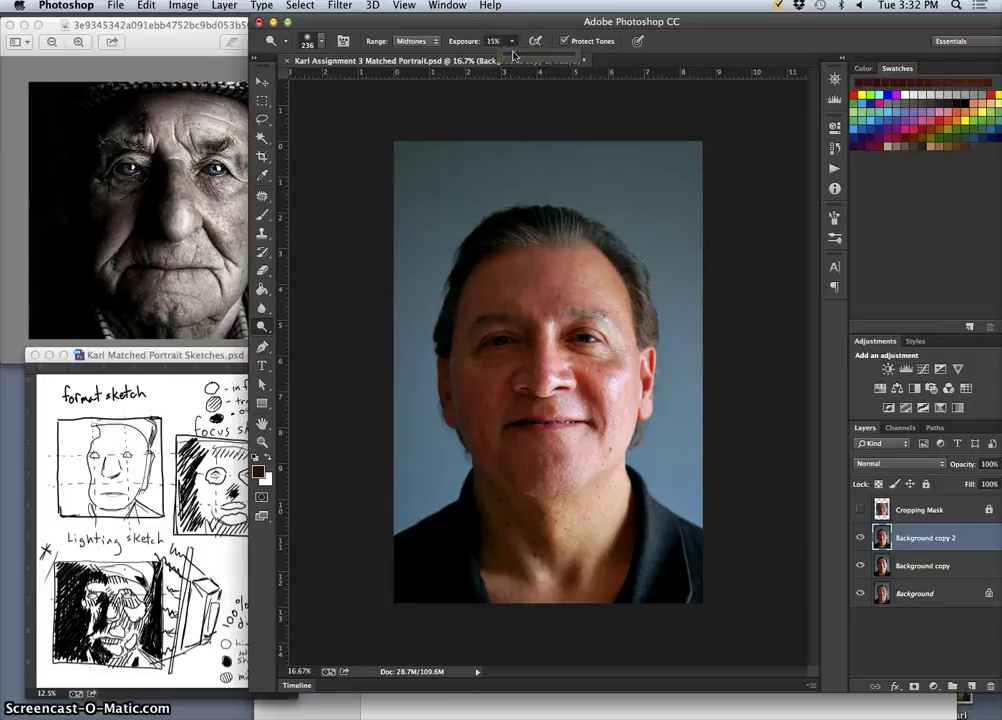
drag(517, 58, 519, 59)
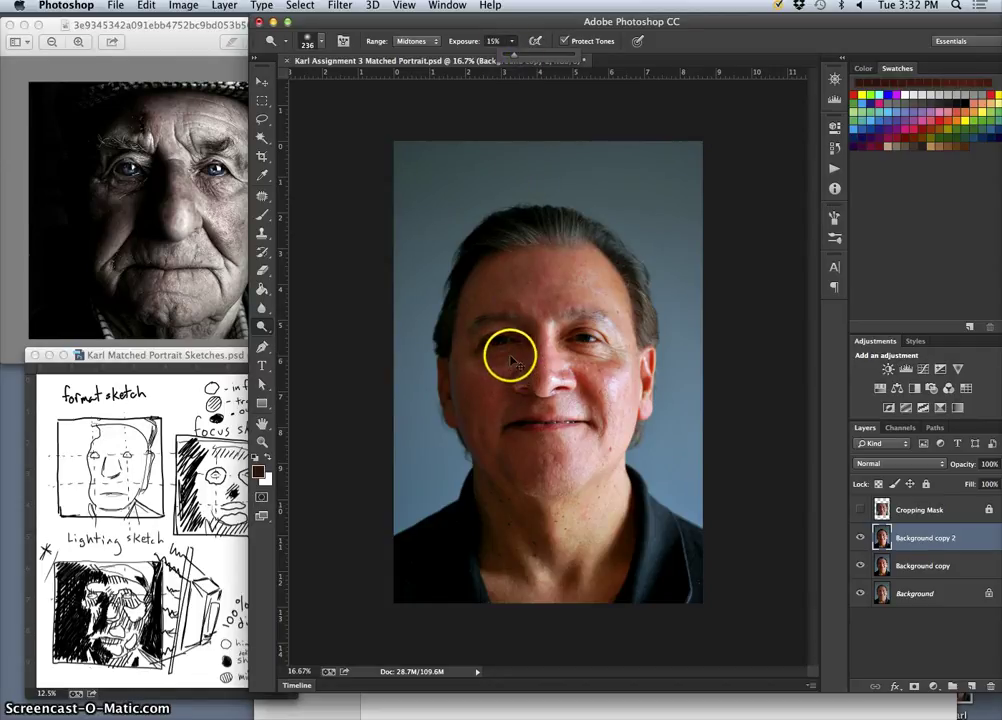
Dodge the shadowed left side of the face on Background copy 2, around the cheek, under the eye, above the eyebrow and between the brows.
key(super+equal)
key(super+equal)
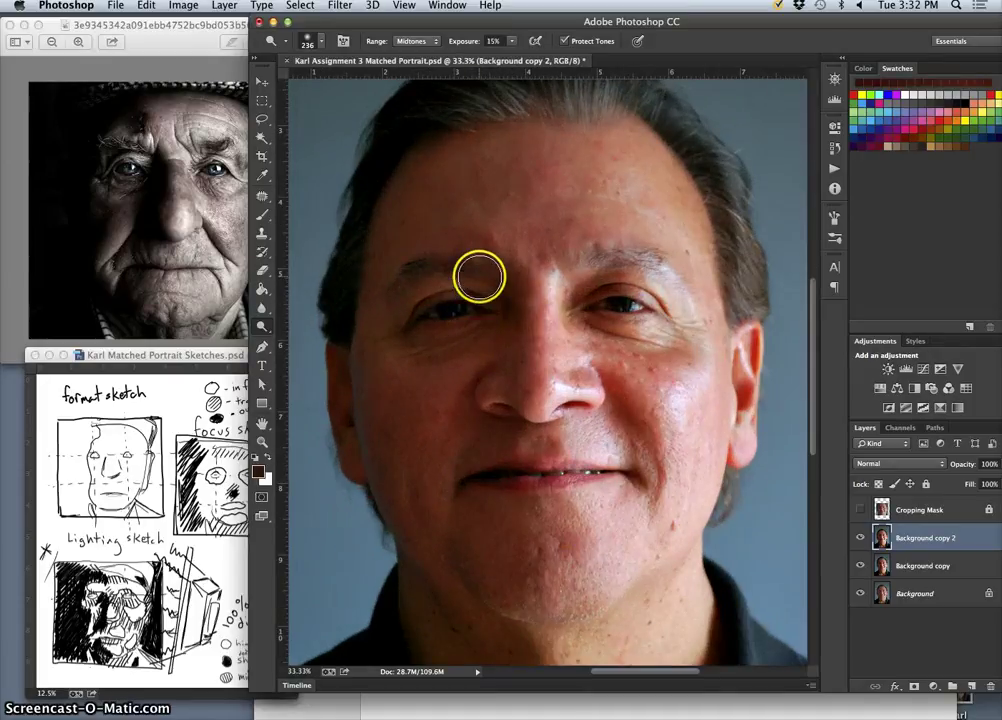
mouse_move(480, 277)
mouse_down()
mouse_move(443, 308)
mouse_move(502, 335)
mouse_move(501, 322)
mouse_move(481, 364)
mouse_move(479, 448)
mouse_move(480, 357)
mouse_move(438, 461)
mouse_move(464, 373)
mouse_move(422, 468)
mouse_move(449, 383)
mouse_move(416, 466)
mouse_move(447, 360)
mouse_move(416, 462)
mouse_move(454, 372)
mouse_move(437, 440)
mouse_move(466, 390)
mouse_move(434, 465)
mouse_move(465, 411)
mouse_move(451, 462)
mouse_move(467, 430)
mouse_move(455, 470)
mouse_up()
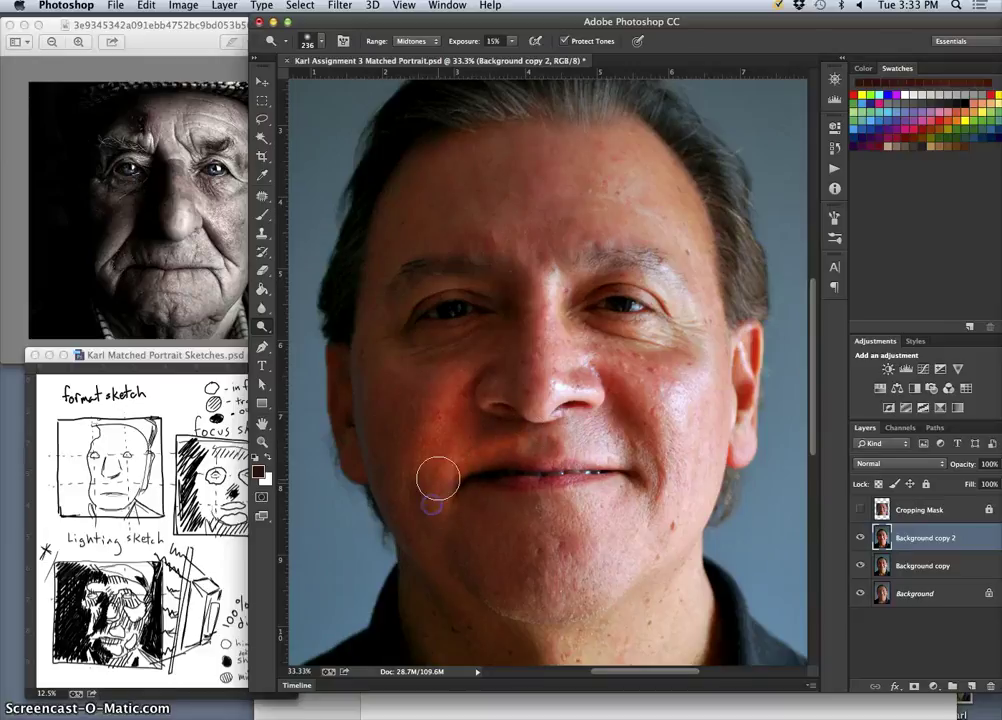
mouse_move(466, 302)
mouse_down()
mouse_move(479, 271)
mouse_move(495, 267)
mouse_move(456, 245)
mouse_move(409, 261)
mouse_move(474, 247)
mouse_move(413, 247)
mouse_move(471, 240)
mouse_move(431, 245)
mouse_move(468, 241)
mouse_move(450, 244)
mouse_move(508, 241)
mouse_up()
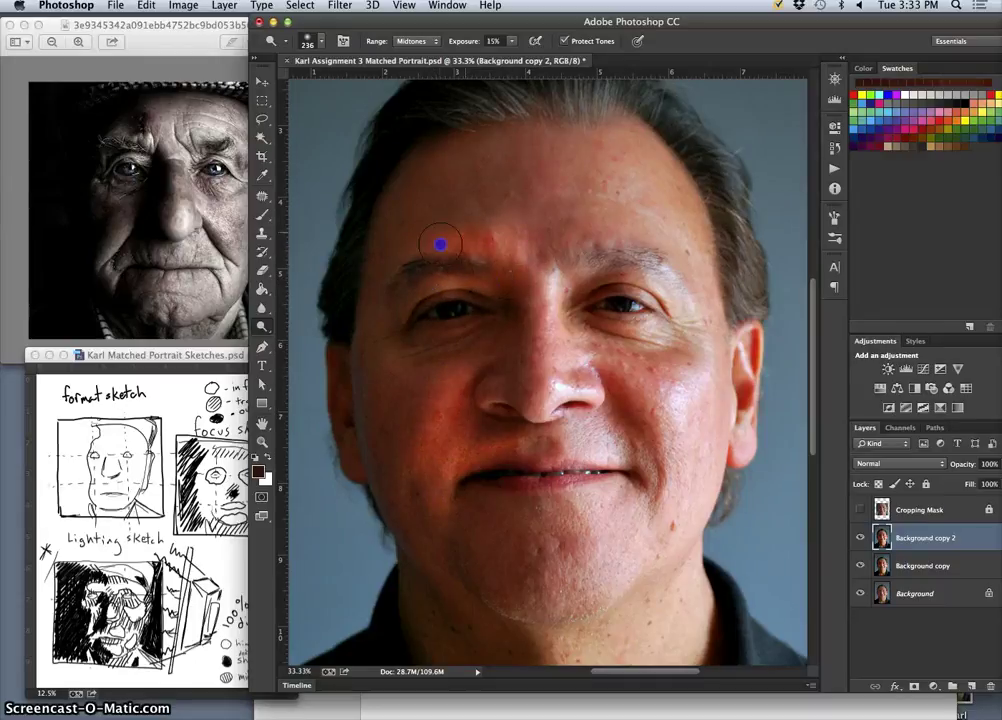
mouse_move(410, 278)
mouse_down()
mouse_move(501, 236)
mouse_move(515, 257)
mouse_move(511, 287)
mouse_move(468, 230)
mouse_move(492, 250)
mouse_move(444, 251)
mouse_up()
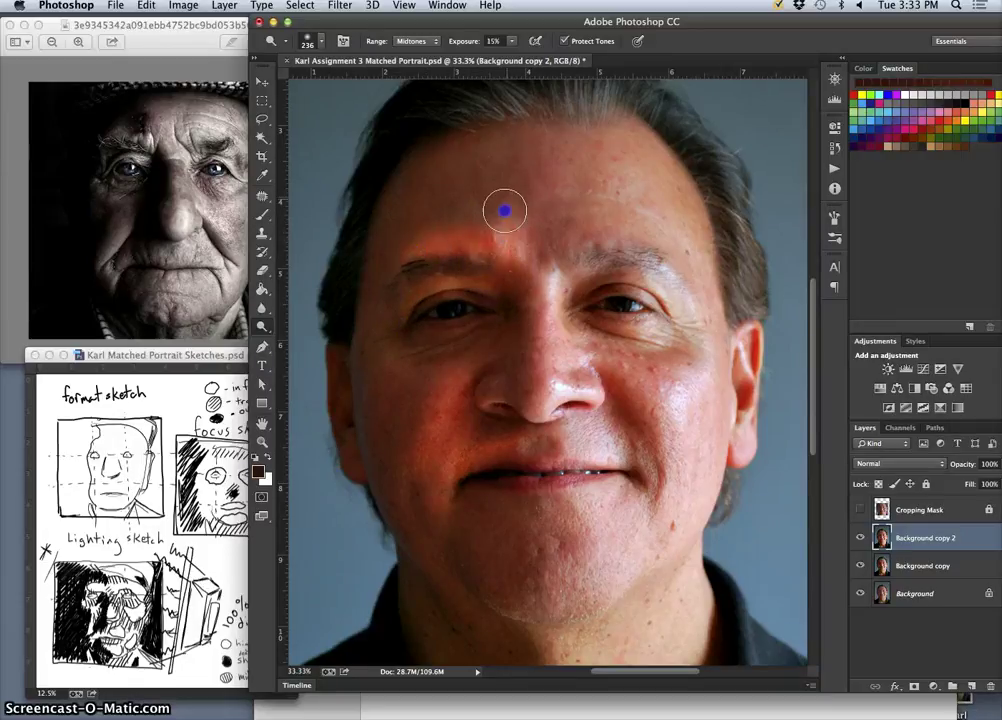
mouse_move(529, 252)
mouse_down()
mouse_move(557, 278)
mouse_move(512, 279)
mouse_up()
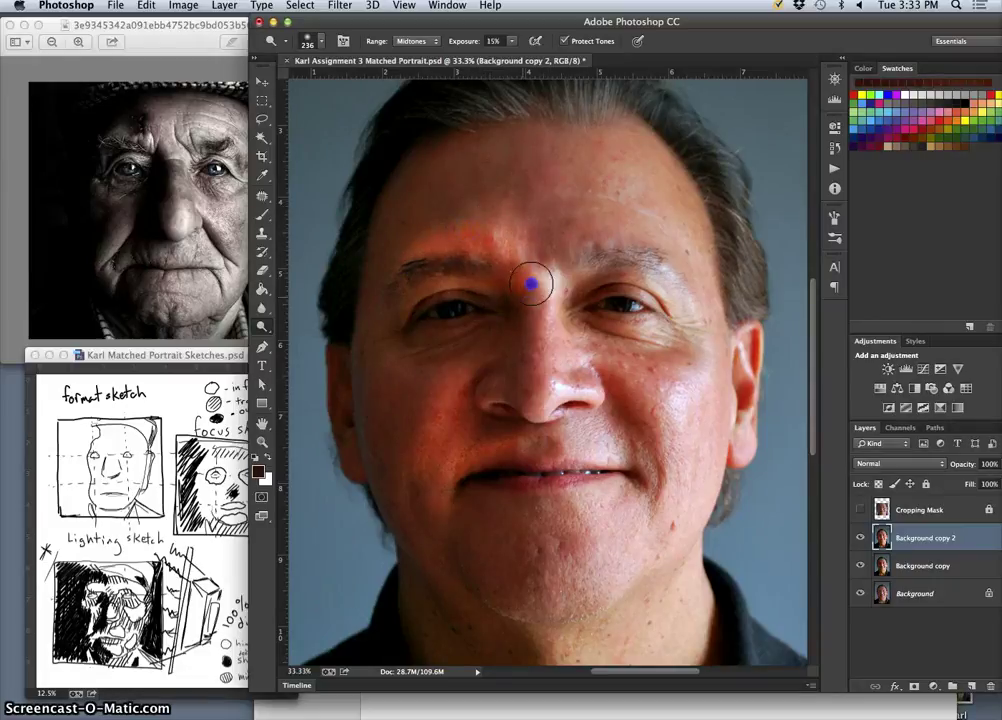
drag(456, 359, 416, 348)
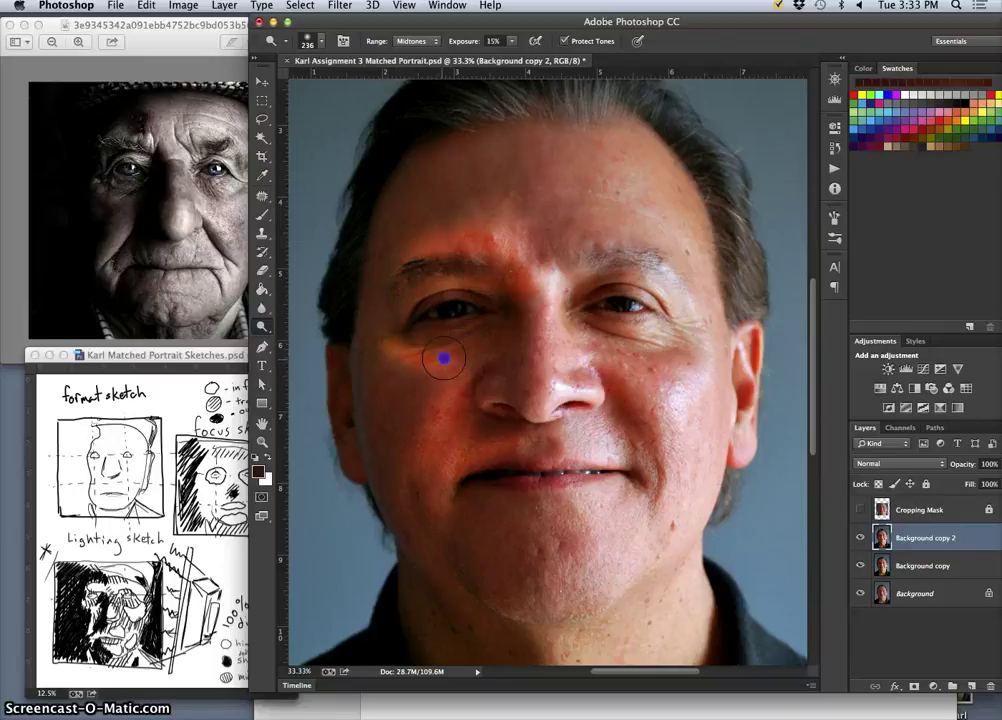
mouse_move(444, 374)
mouse_down()
mouse_move(454, 387)
mouse_move(441, 450)
mouse_up()
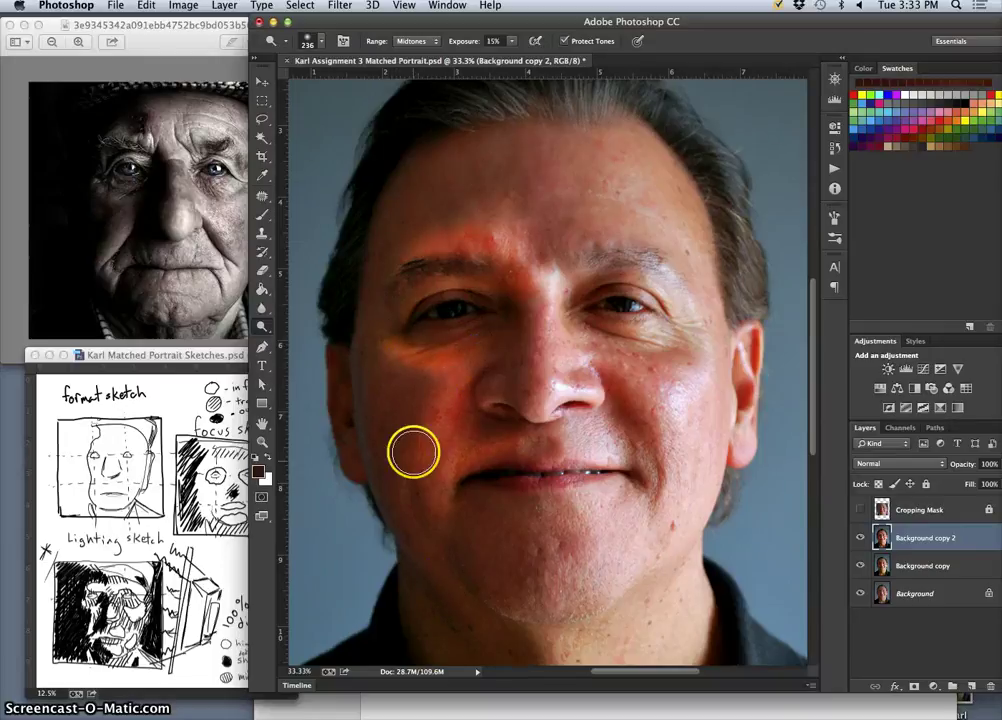
drag(409, 380, 405, 360)
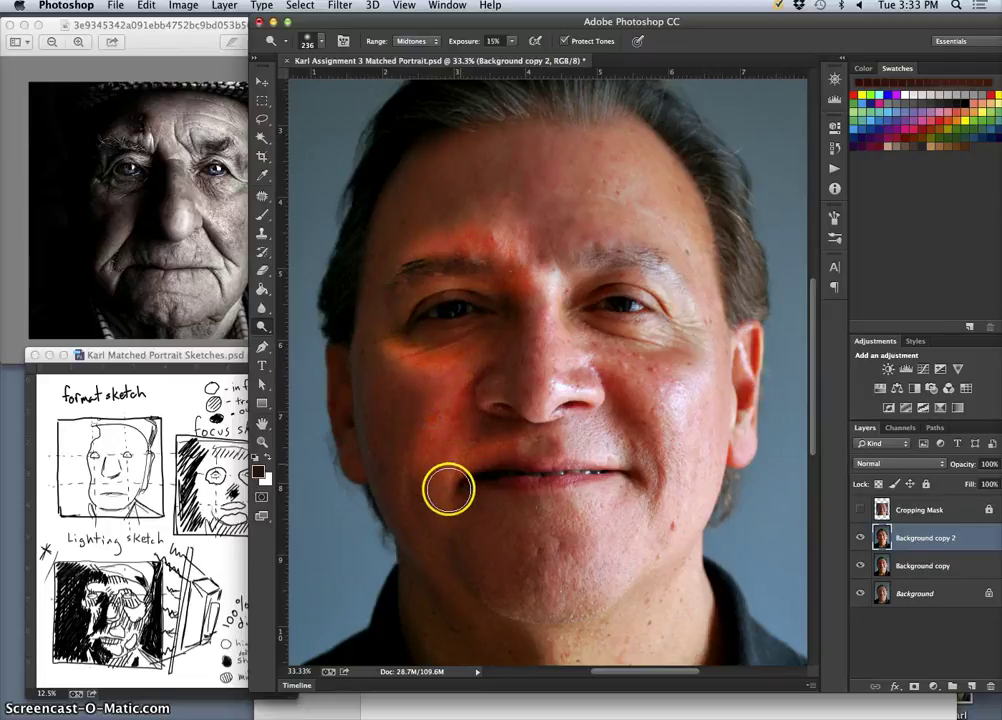
Dodge the chin and area below the mouth, the central forehead, below the right eye beside the nose, and the left cheek.
mouse_move(453, 515)
mouse_down()
mouse_move(526, 512)
mouse_move(525, 533)
mouse_move(550, 516)
mouse_move(585, 513)
mouse_move(588, 530)
mouse_move(501, 526)
mouse_move(549, 499)
mouse_move(490, 528)
mouse_move(502, 507)
mouse_move(537, 587)
mouse_move(549, 543)
mouse_up()
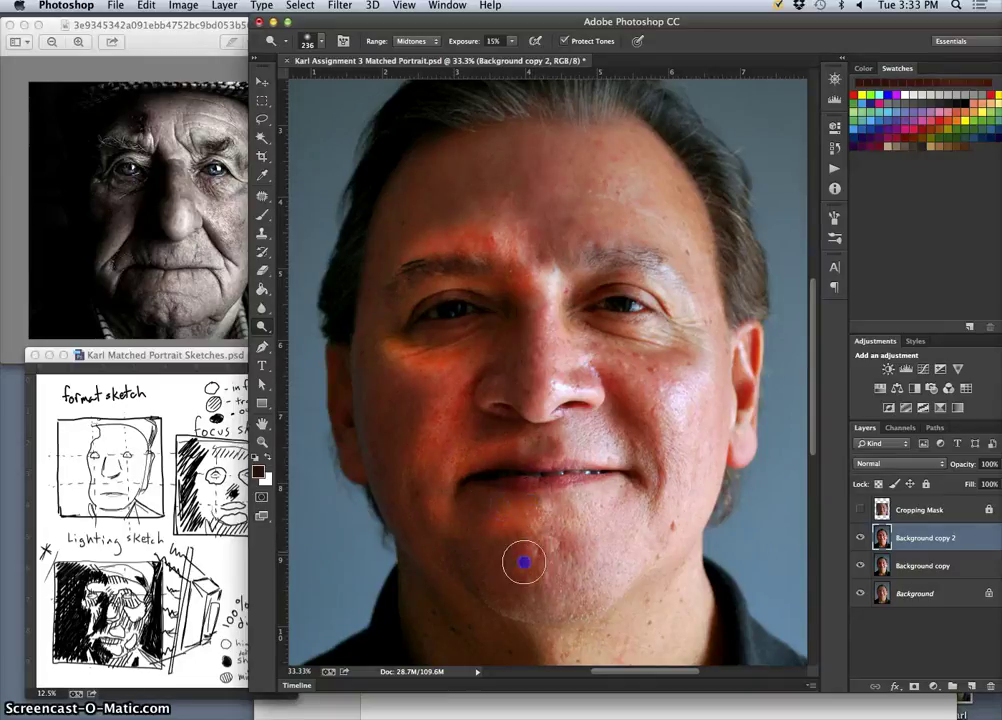
drag(563, 564, 540, 552)
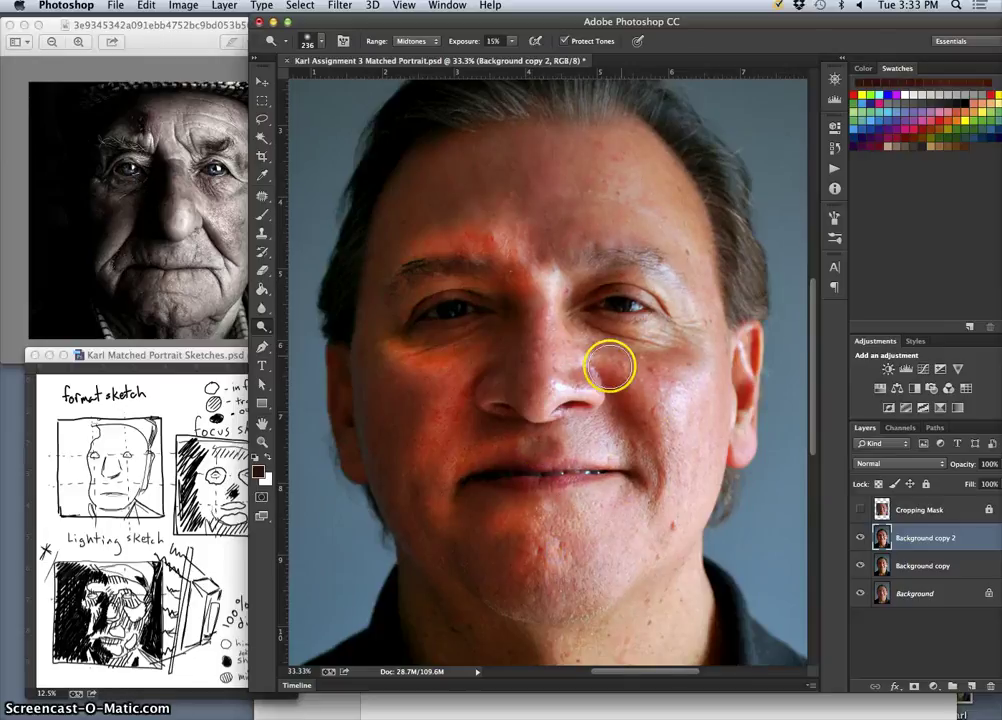
mouse_move(606, 204)
mouse_down()
mouse_move(568, 210)
mouse_move(629, 209)
mouse_move(554, 198)
mouse_move(554, 181)
mouse_move(625, 181)
mouse_move(626, 158)
mouse_move(599, 211)
mouse_up()
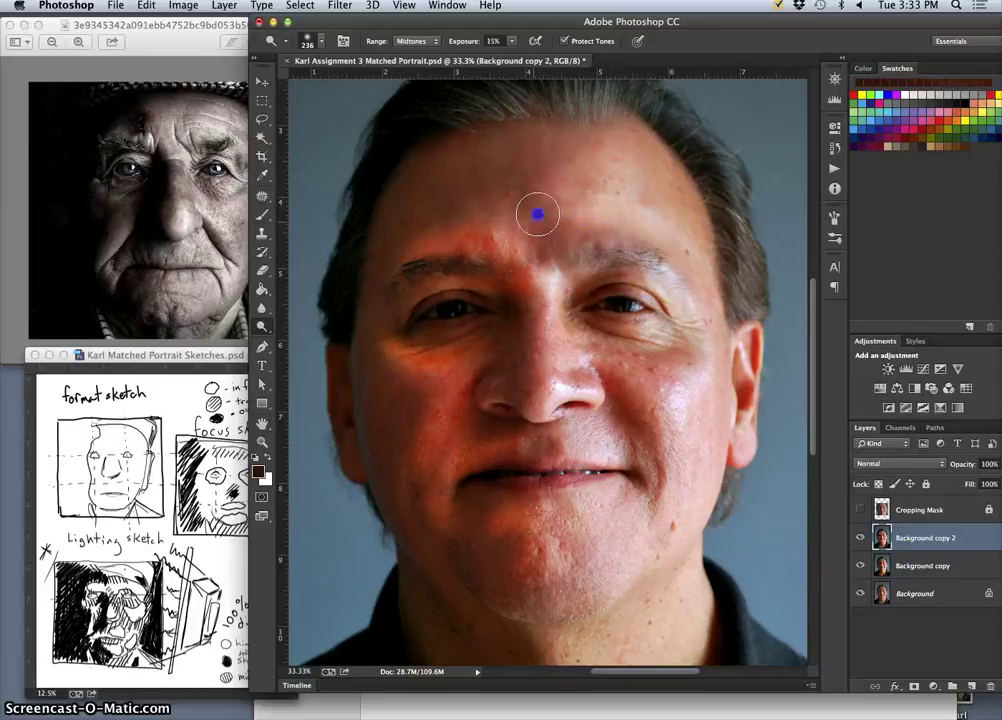
mouse_move(537, 214)
mouse_down()
mouse_move(587, 212)
mouse_move(550, 252)
mouse_move(600, 238)
mouse_move(582, 233)
mouse_move(548, 248)
mouse_move(560, 215)
mouse_up()
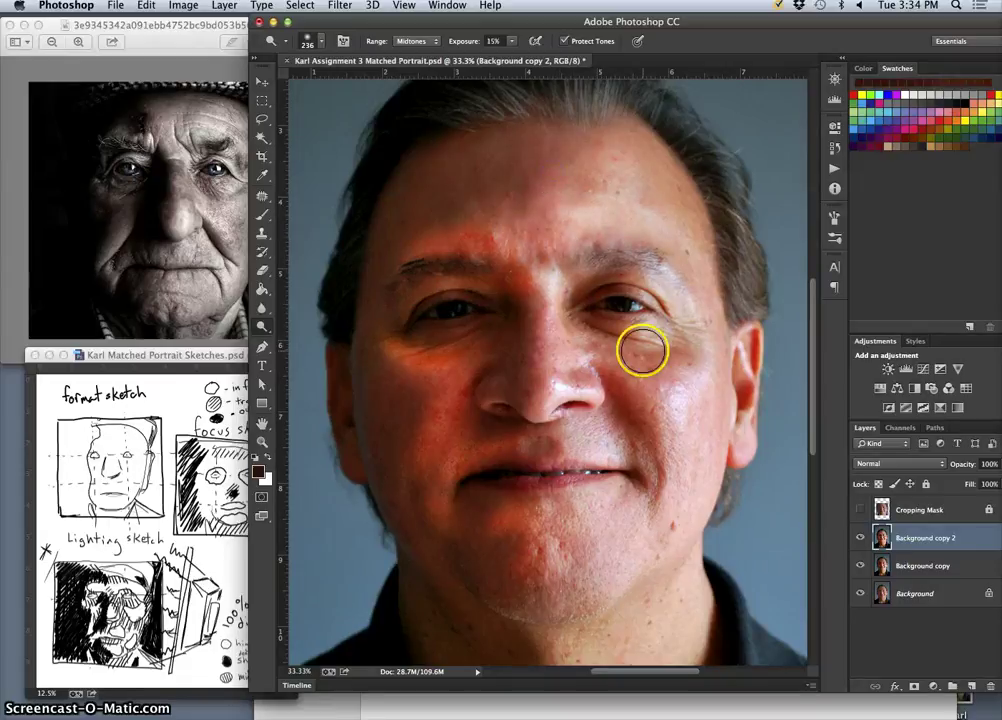
mouse_move(642, 350)
mouse_down()
mouse_move(594, 348)
mouse_move(662, 409)
mouse_move(582, 358)
mouse_move(638, 386)
mouse_move(624, 362)
mouse_move(655, 369)
mouse_move(597, 383)
mouse_up()
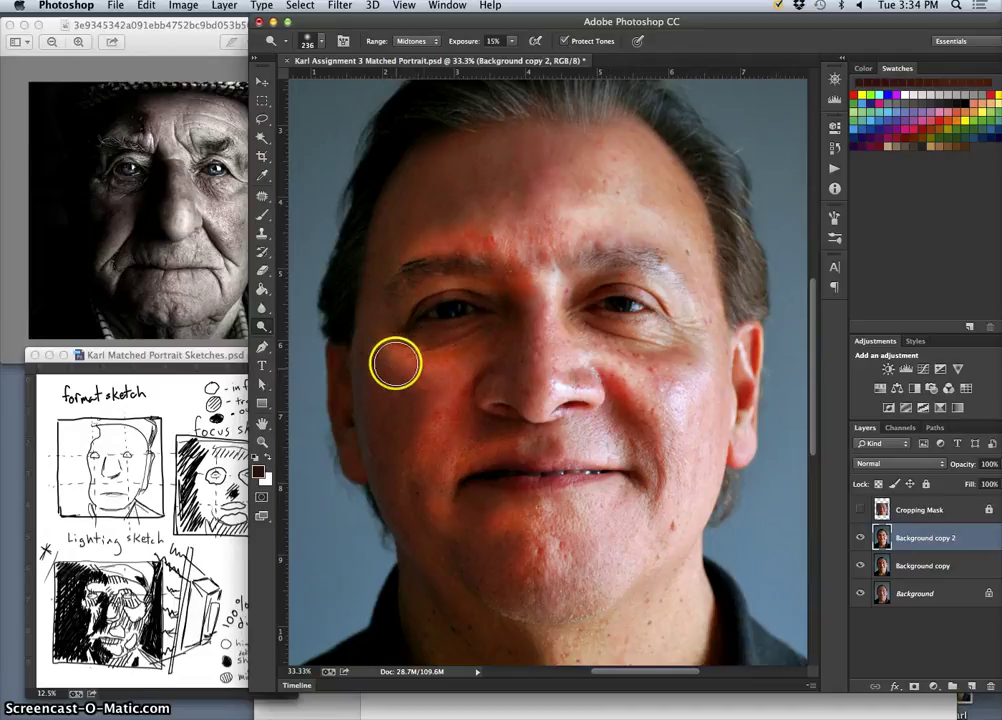
mouse_move(405, 383)
mouse_down()
mouse_move(425, 402)
mouse_move(414, 374)
mouse_move(420, 392)
mouse_up()
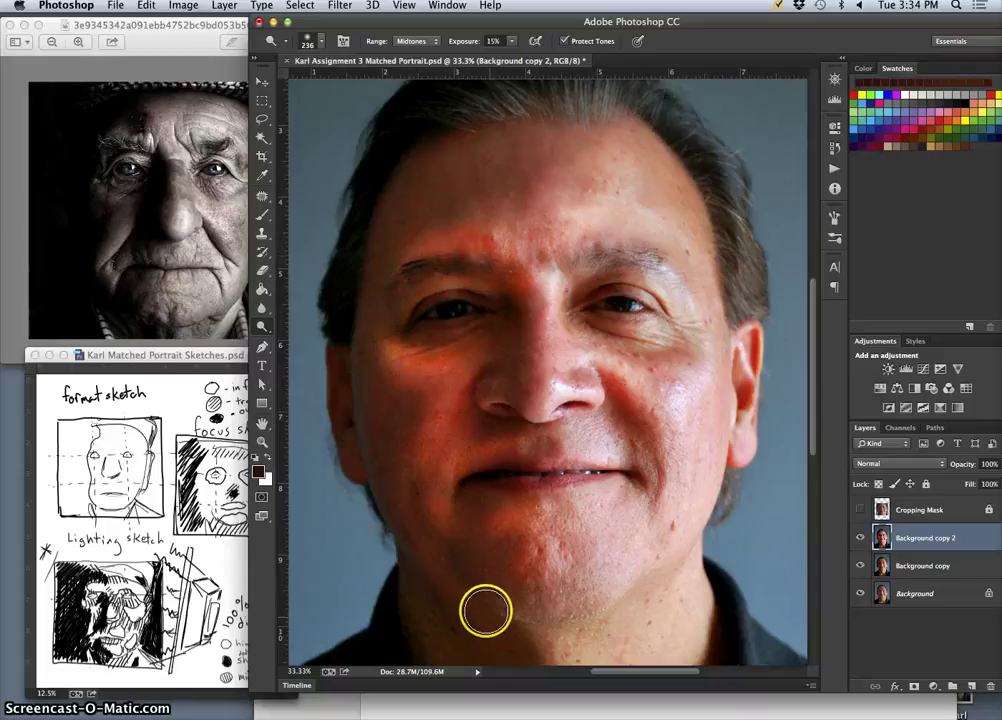
Dodge the shadowed left eye and the left side of the chin on Background copy 2.
mouse_move(403, 291)
mouse_down()
mouse_move(391, 326)
mouse_move(415, 288)
mouse_move(499, 328)
mouse_move(470, 325)
mouse_move(433, 318)
mouse_up()
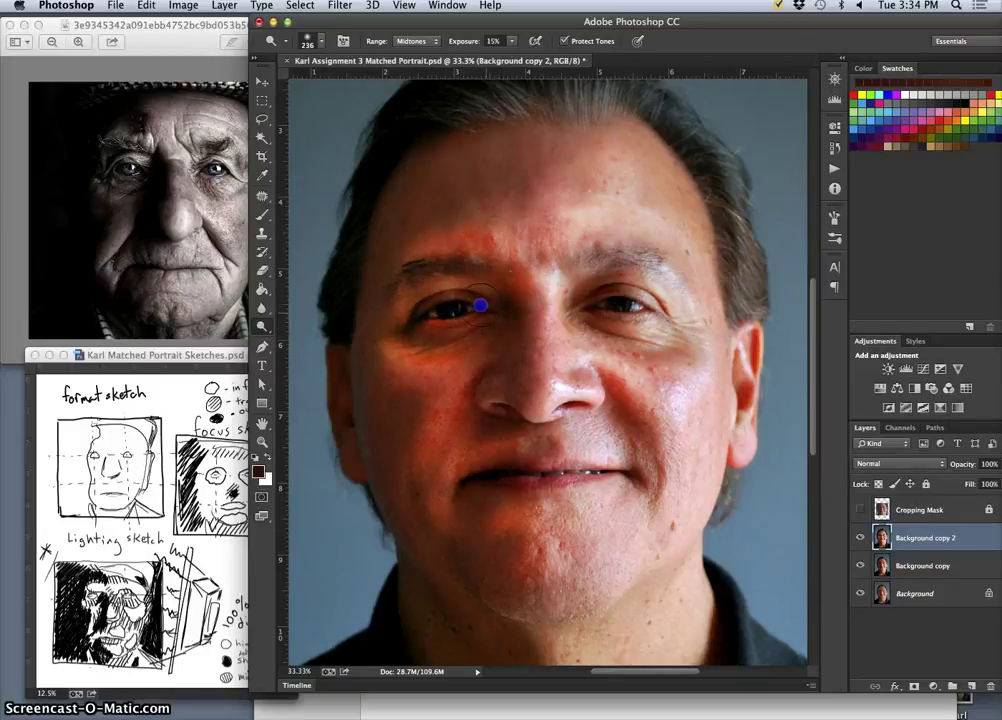
mouse_move(428, 312)
mouse_down()
mouse_move(467, 312)
mouse_move(441, 312)
mouse_move(454, 326)
mouse_move(449, 339)
mouse_move(474, 331)
mouse_move(444, 339)
mouse_move(458, 334)
mouse_move(441, 359)
mouse_move(422, 335)
mouse_move(434, 331)
mouse_move(428, 321)
mouse_move(490, 313)
mouse_move(433, 317)
mouse_move(430, 307)
mouse_move(407, 326)
mouse_move(417, 298)
mouse_move(497, 297)
mouse_up()
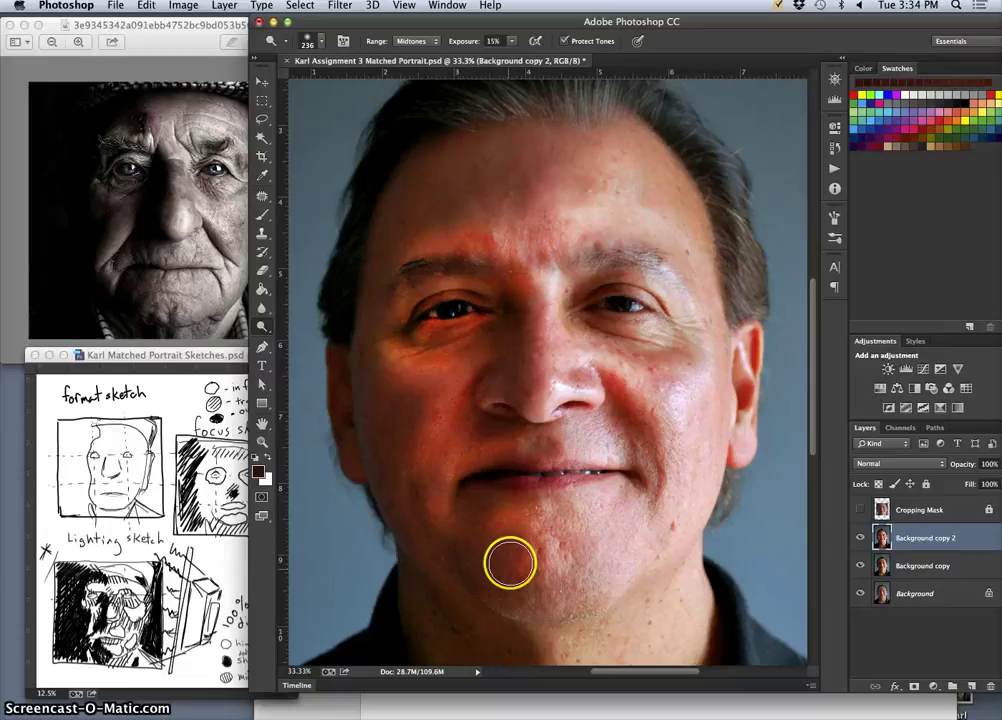
click(489, 523)
mouse_move(488, 523)
mouse_down()
mouse_move(510, 568)
mouse_move(557, 579)
mouse_move(506, 590)
mouse_up()
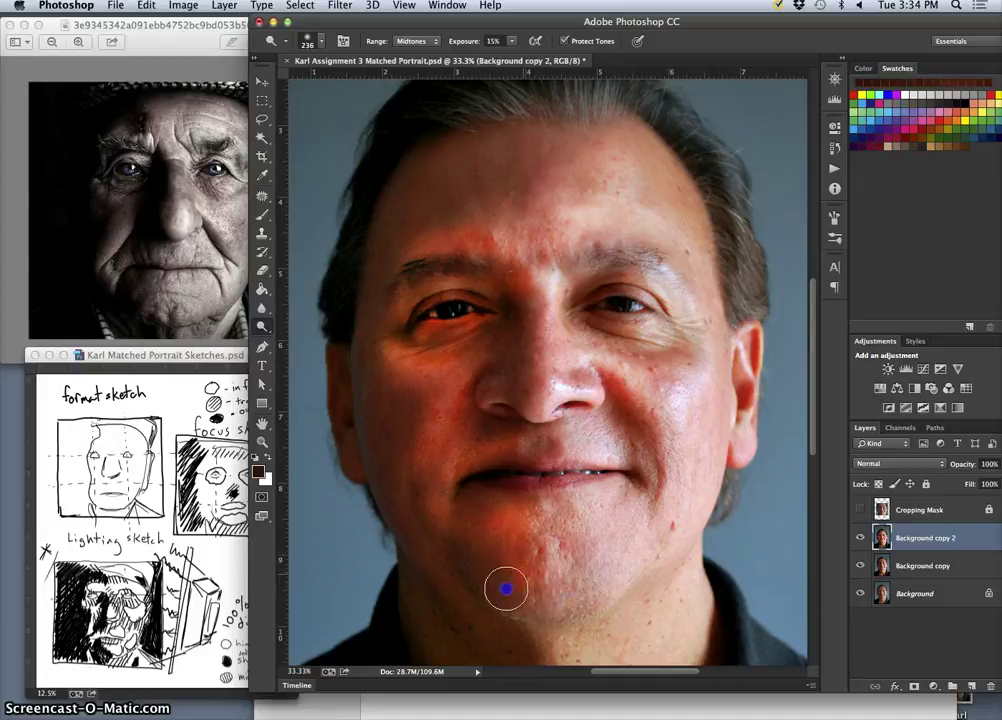
drag(514, 535, 520, 544)
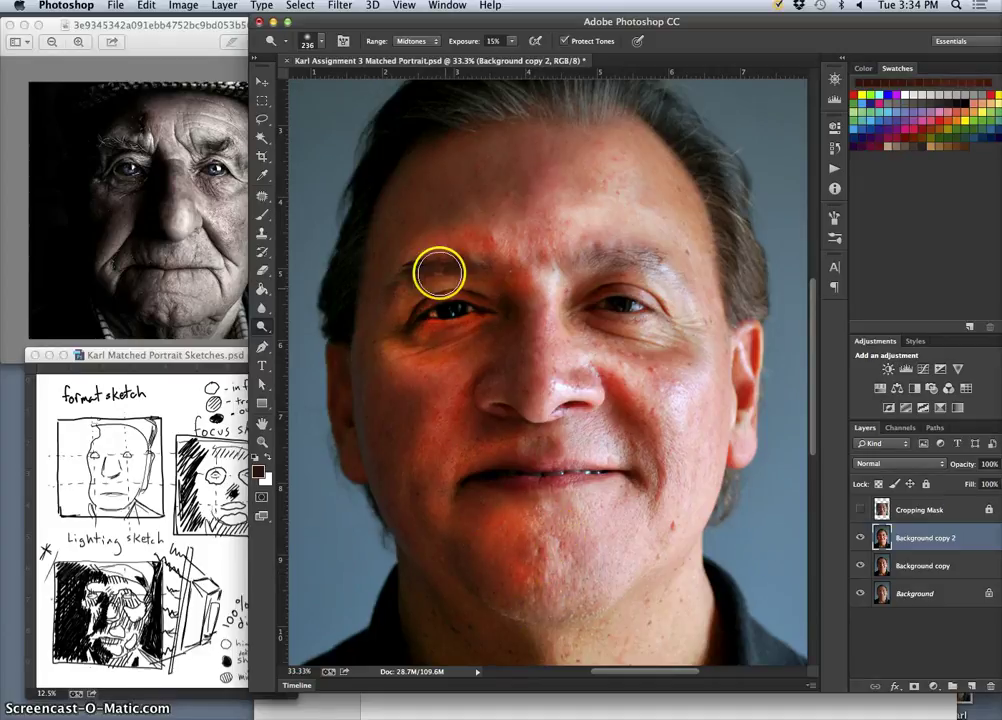
Dodge the left hairline, the left-centre of the forehead down to the brow, and the bridge of the nose.
mouse_move(423, 121)
mouse_down()
mouse_move(433, 111)
mouse_move(395, 128)
mouse_up()
mouse_move(486, 152)
mouse_down()
mouse_move(516, 157)
mouse_move(507, 180)
mouse_move(542, 165)
mouse_move(538, 184)
mouse_move(501, 202)
mouse_up()
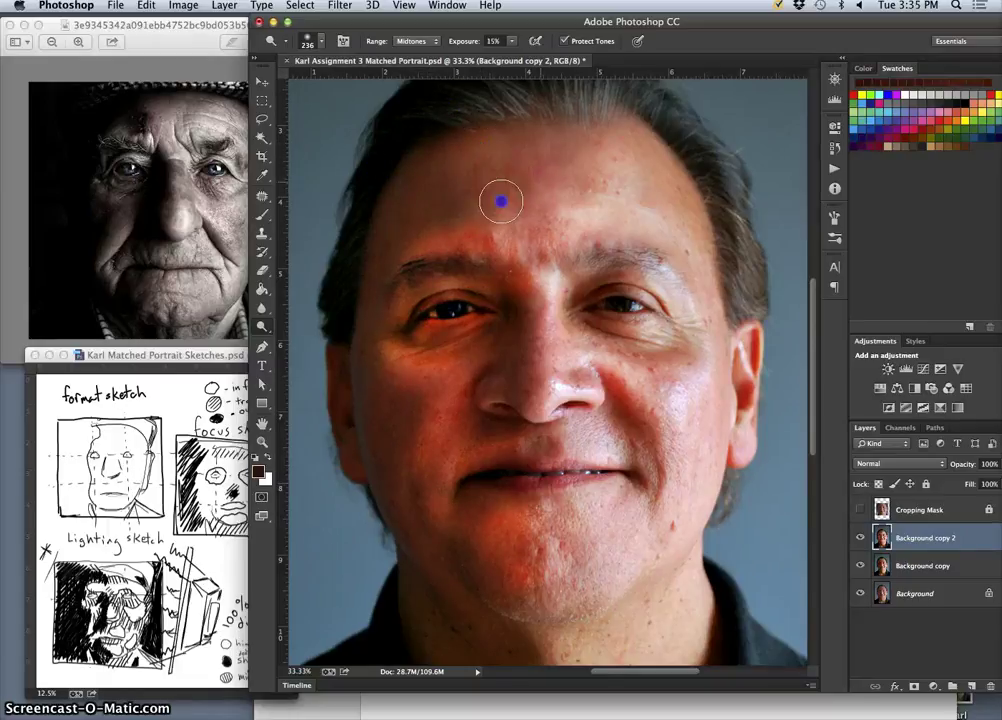
mouse_move(485, 152)
mouse_down()
mouse_move(400, 251)
mouse_move(453, 206)
mouse_move(467, 222)
mouse_move(435, 217)
mouse_move(503, 246)
mouse_up()
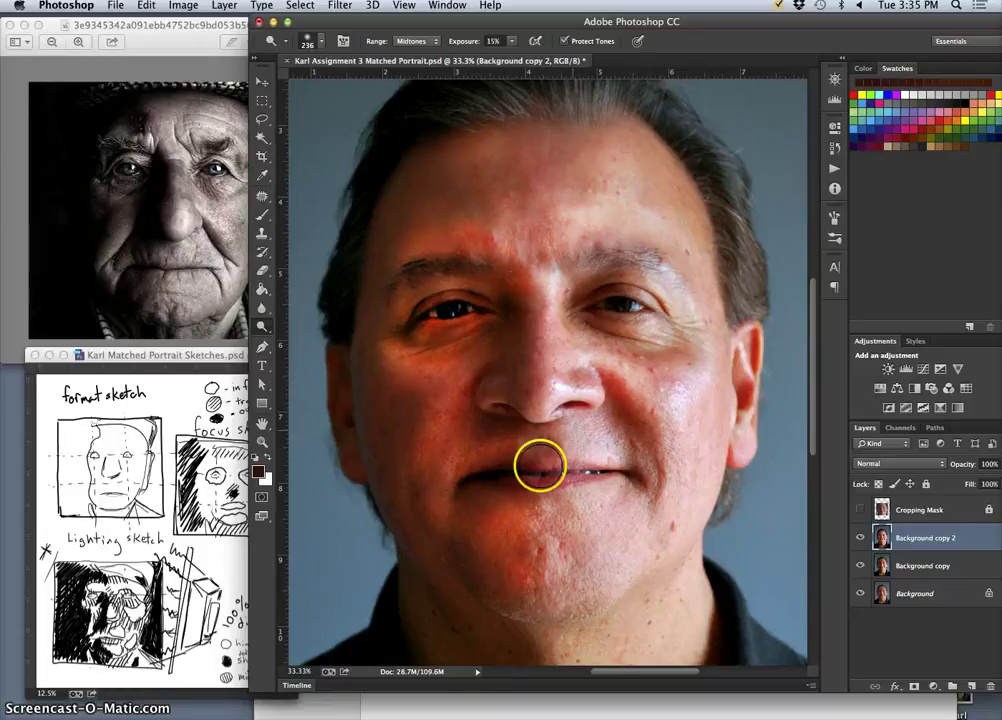
mouse_move(530, 292)
mouse_down()
mouse_move(524, 284)
mouse_move(543, 404)
mouse_up()
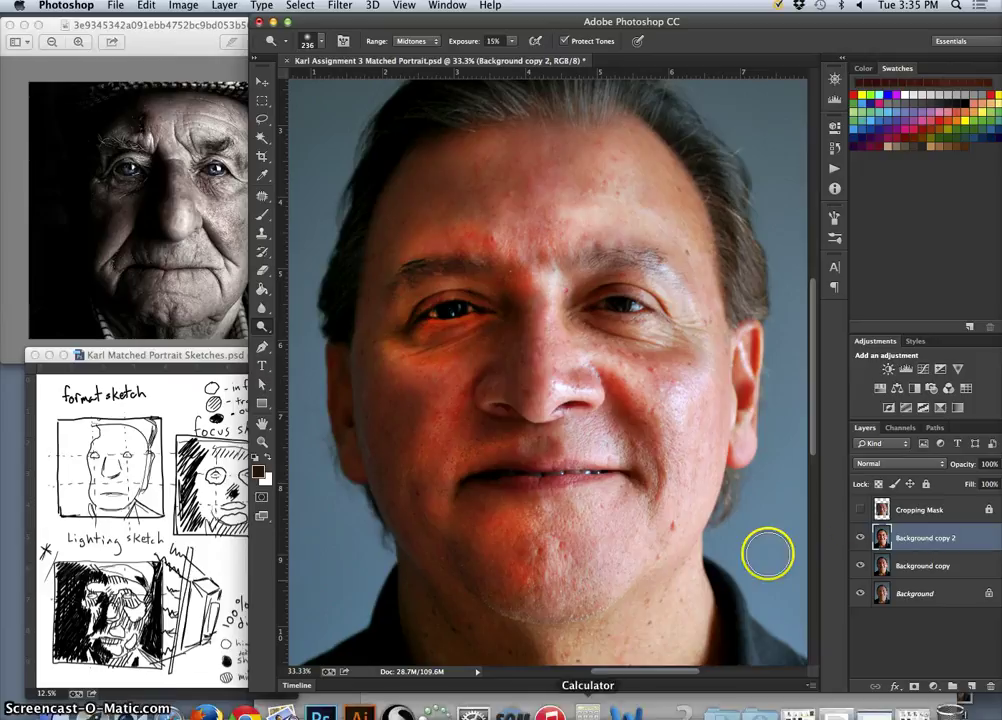
Rename the Background copy 2 layer as Dodge and duplicate it as a layer named Burn Layer.
click(907, 540)
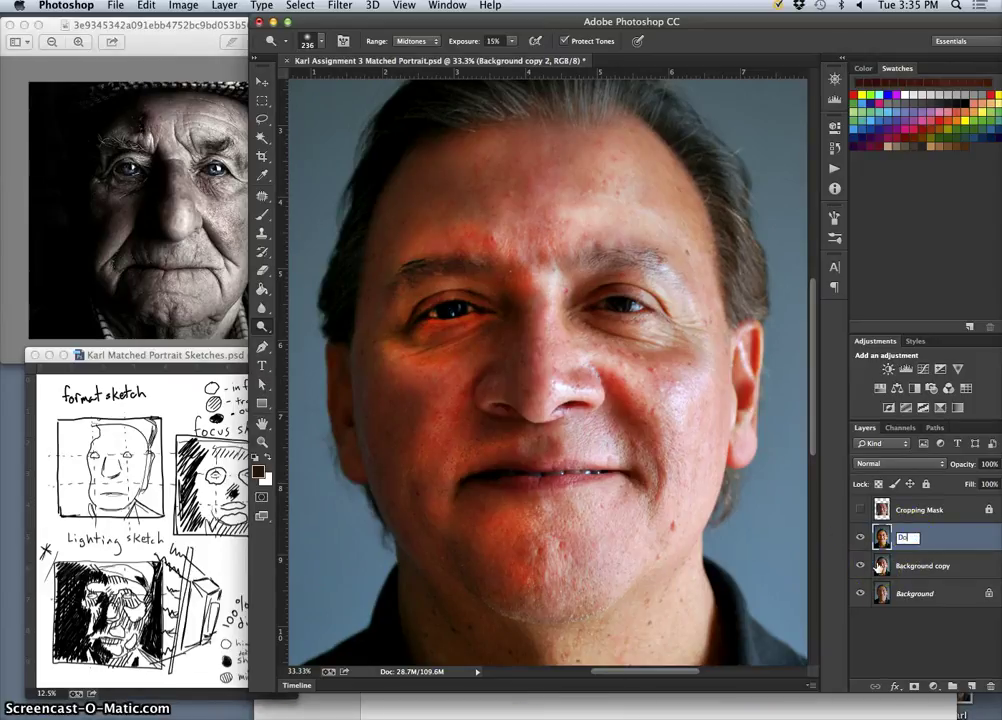
click(945, 537)
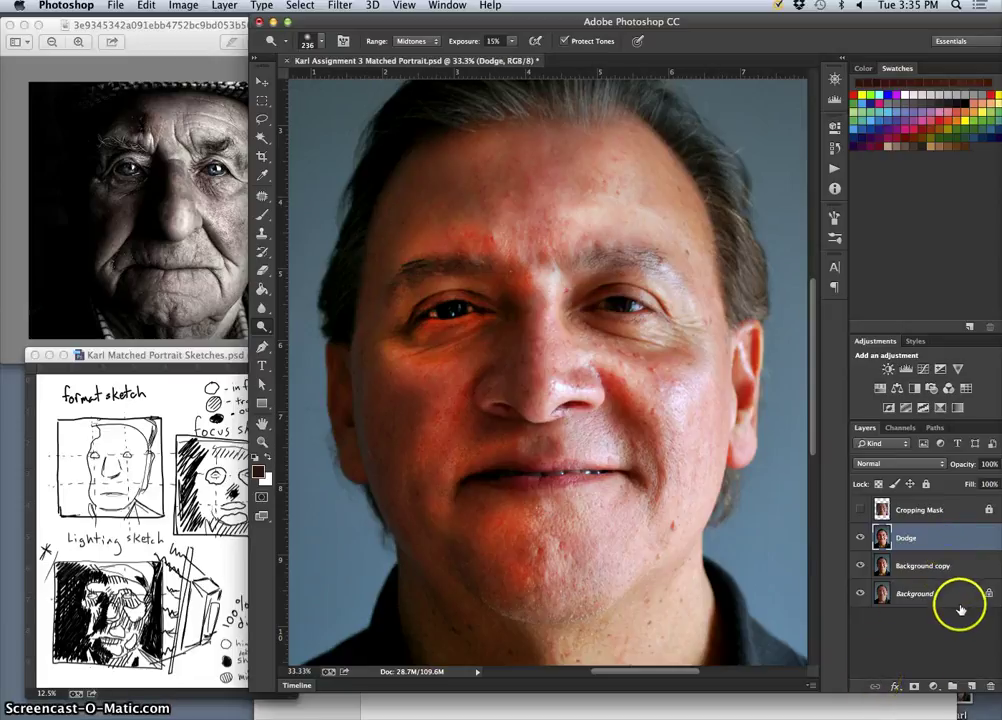
key(super+j)
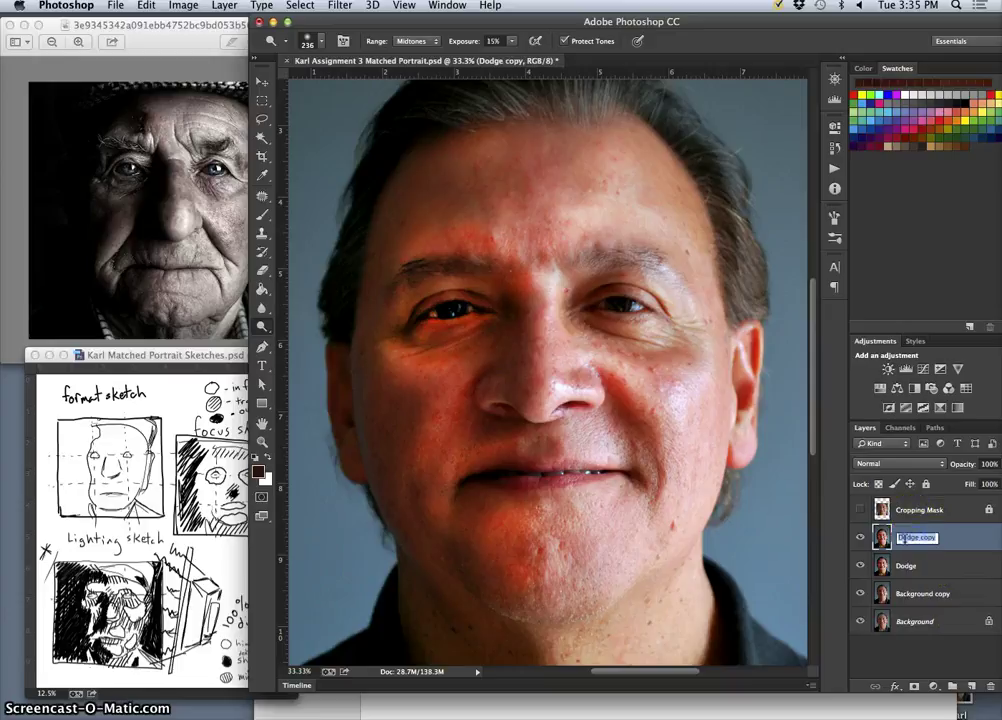
text(Layer)
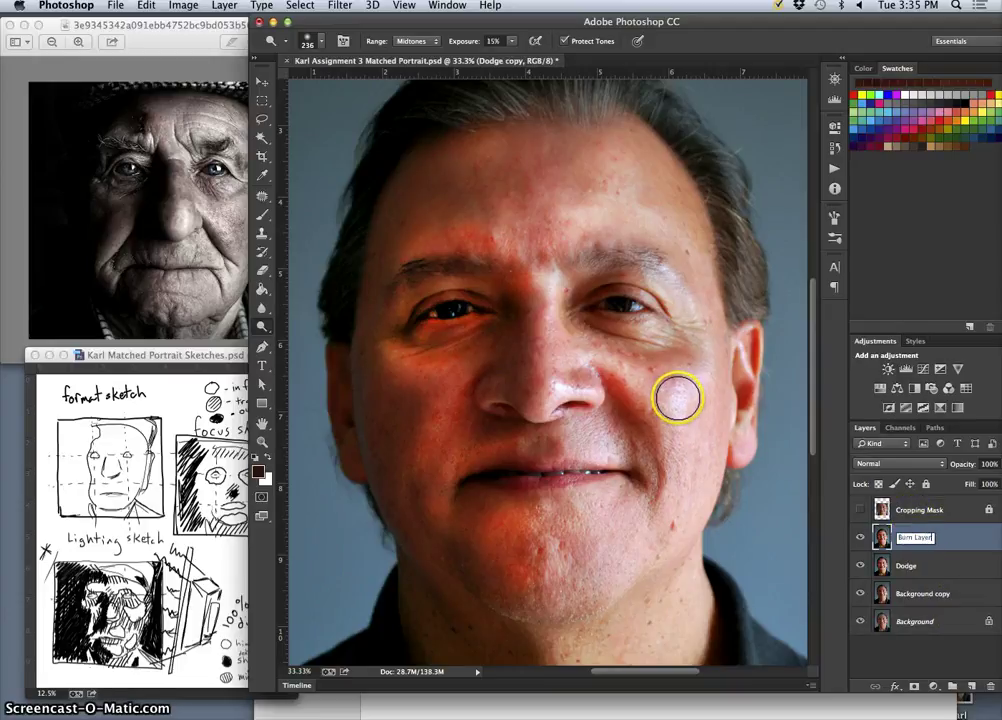
Activate the Burn tool with a 196 px brush, the Midtones range and 15% exposure for working on Burn Layer.
key(super+minus)
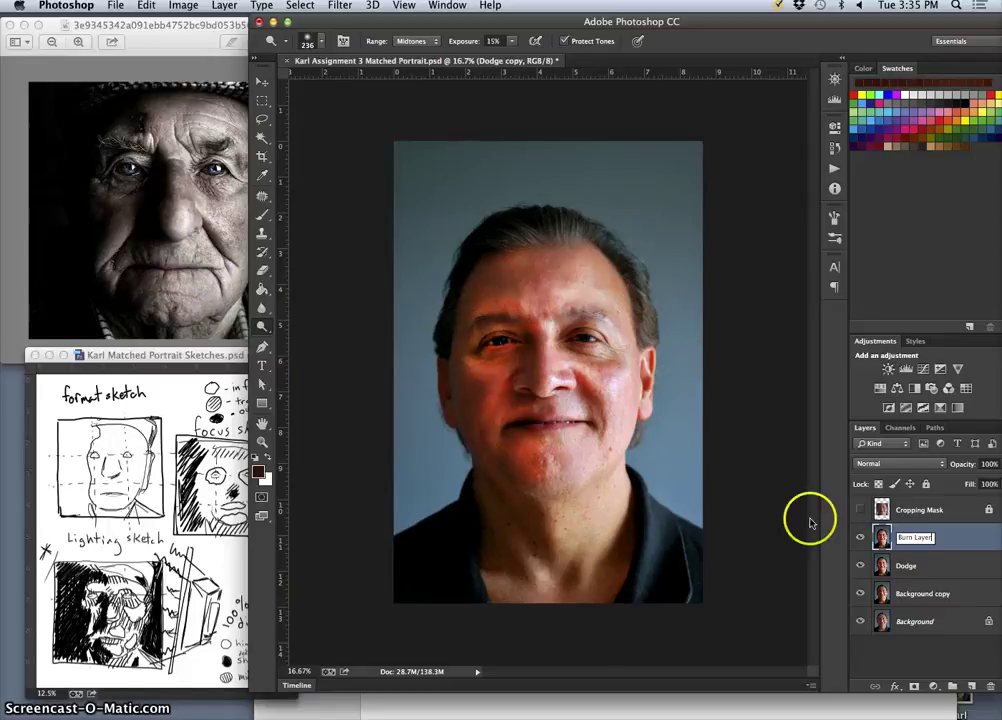
click(263, 325)
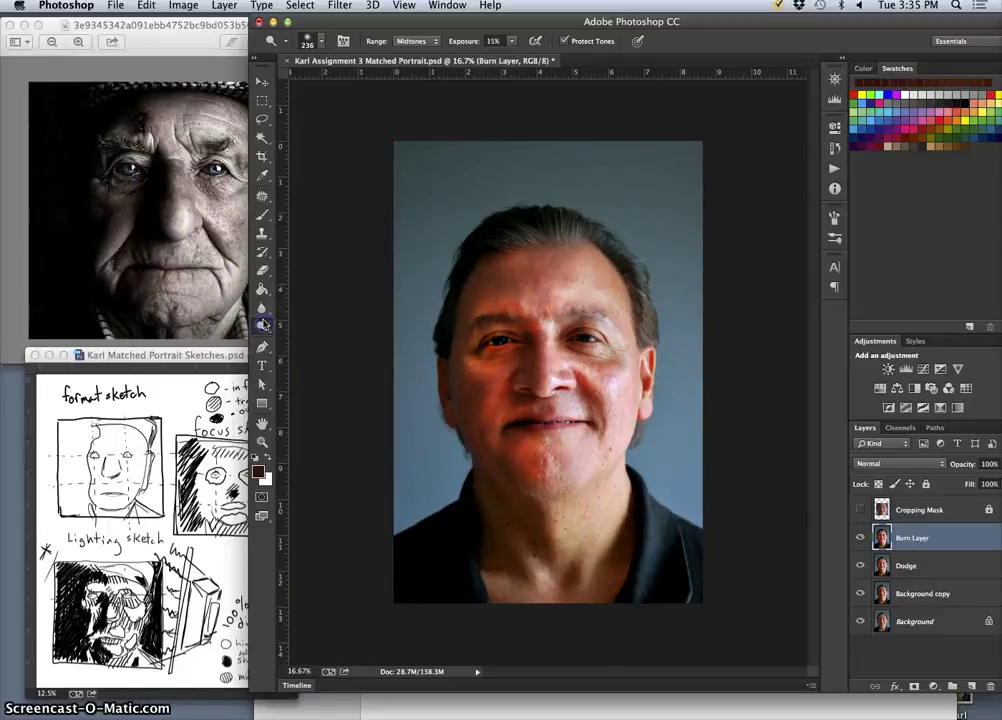
mouse_move(263, 328)
mouse_down()
mouse_move(286, 321)
mouse_move(297, 340)
mouse_up()
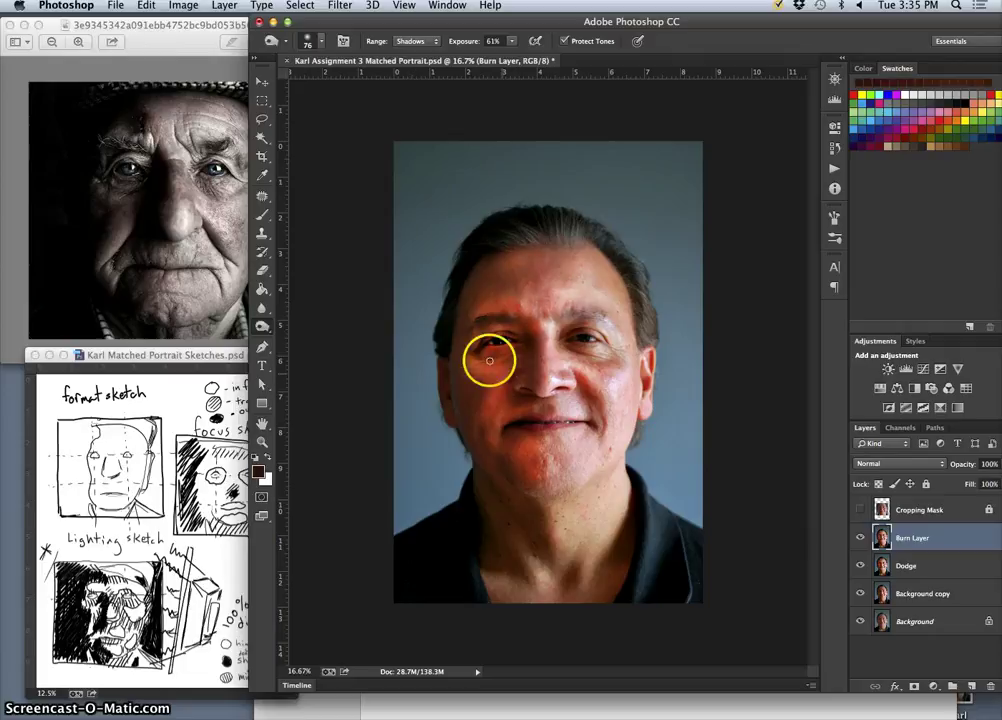
click(306, 41)
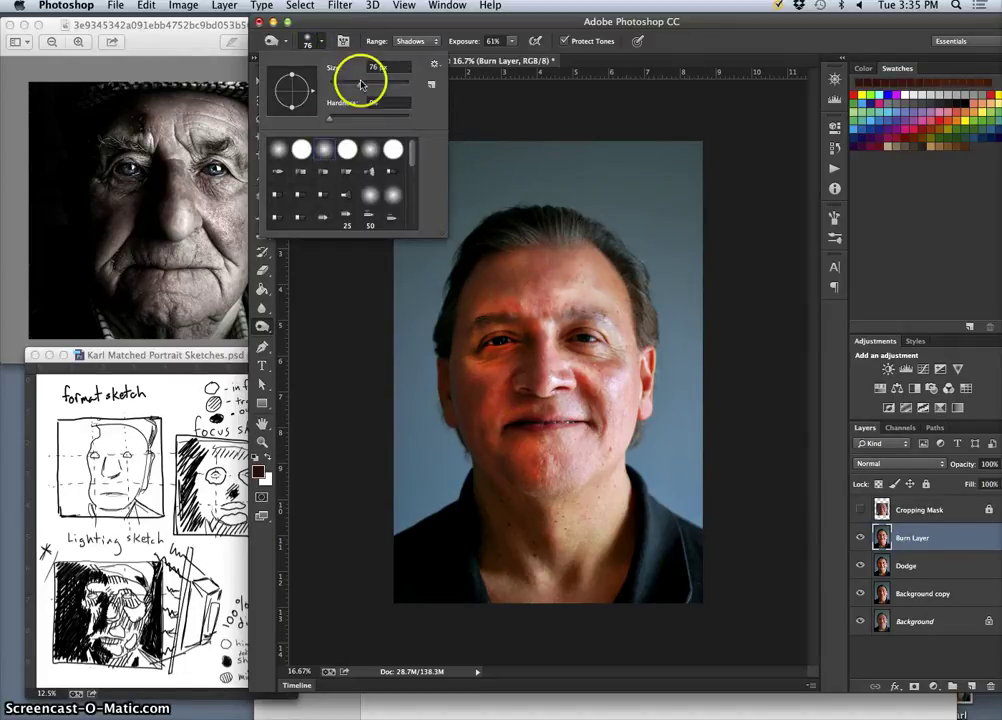
drag(360, 82, 393, 88)
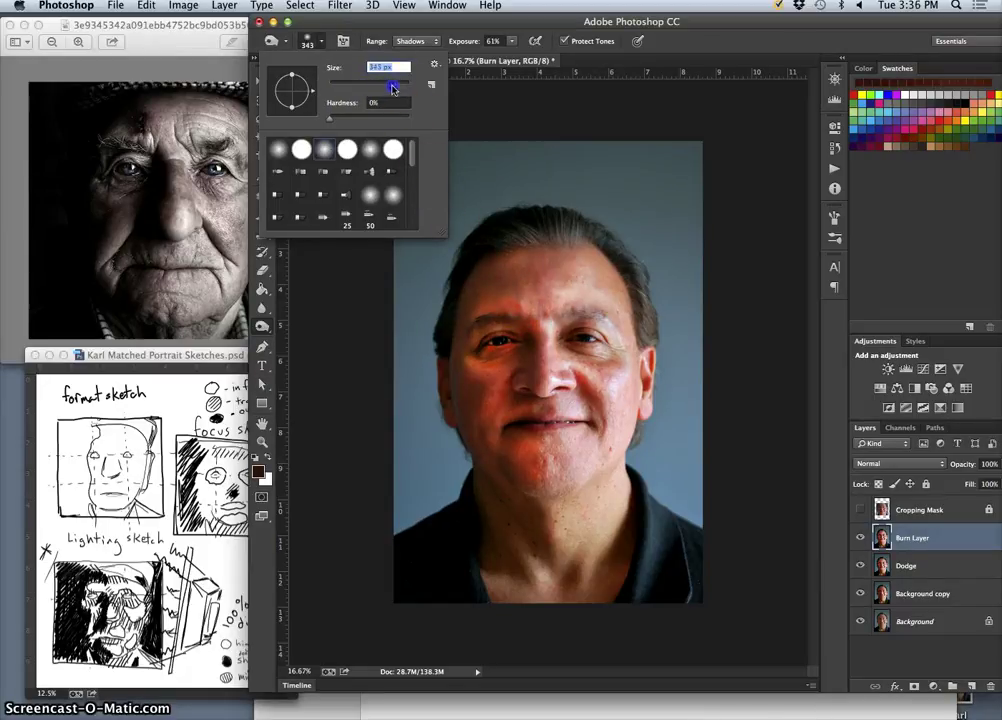
click(511, 41)
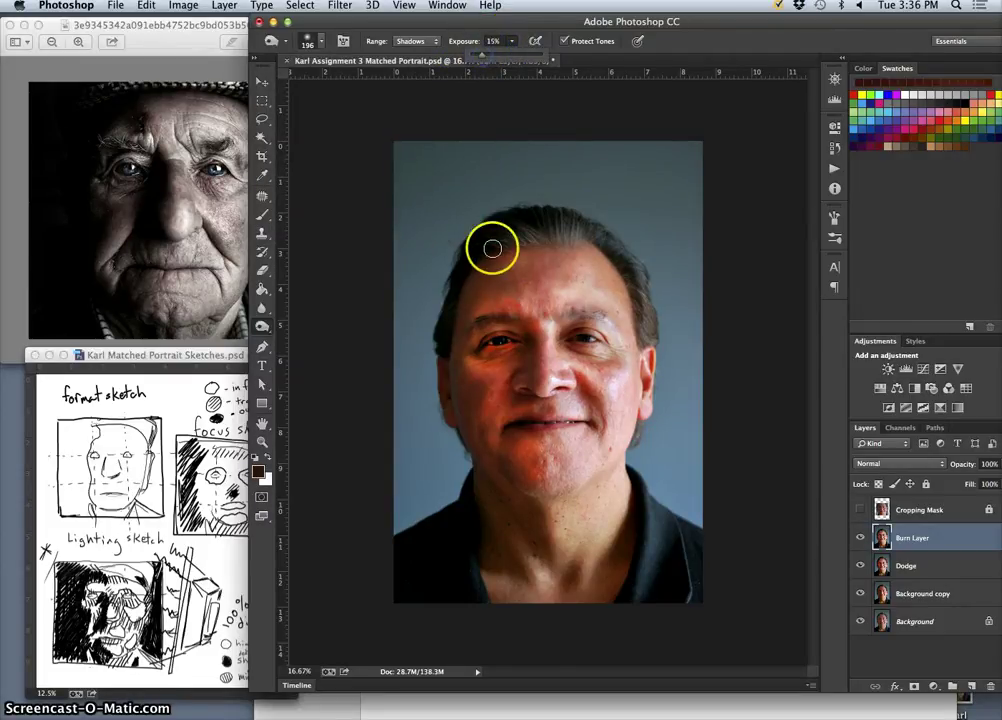
click(418, 41)
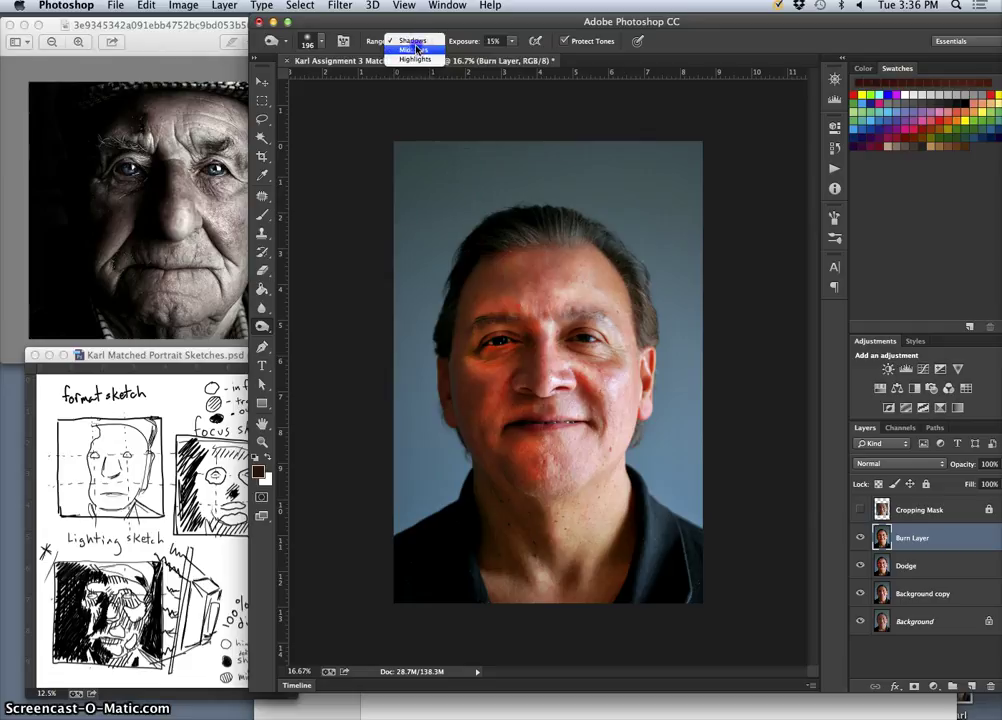
click(416, 50)
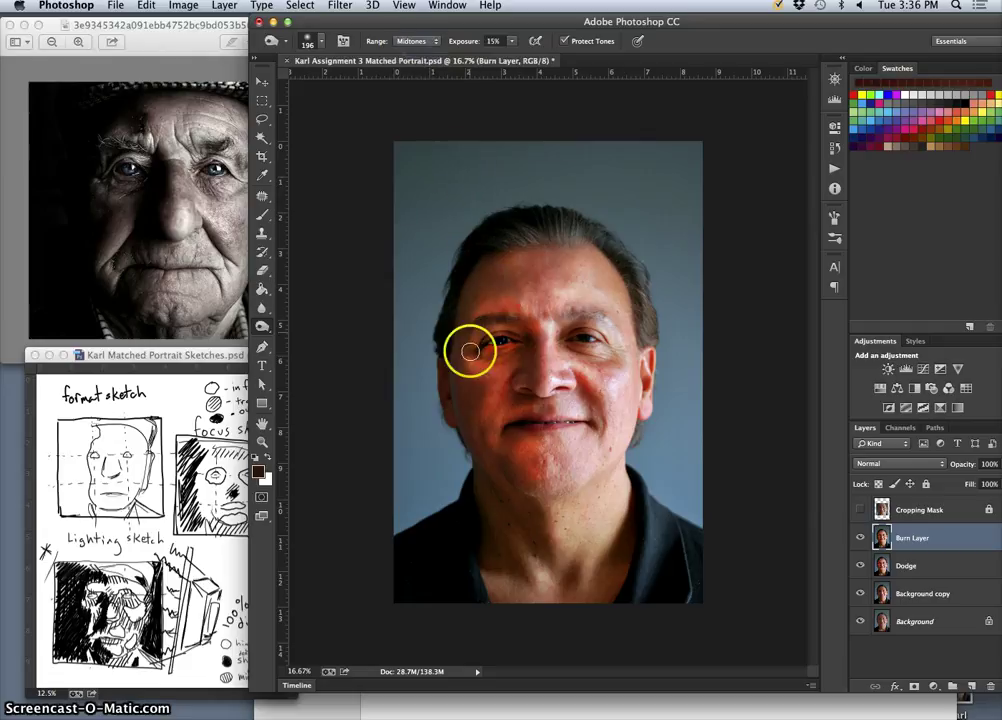
Burn the outer left side of the face on Burn Layer, from the forehead and temple down past the ear to the jaw and neck.
drag(465, 318, 477, 265)
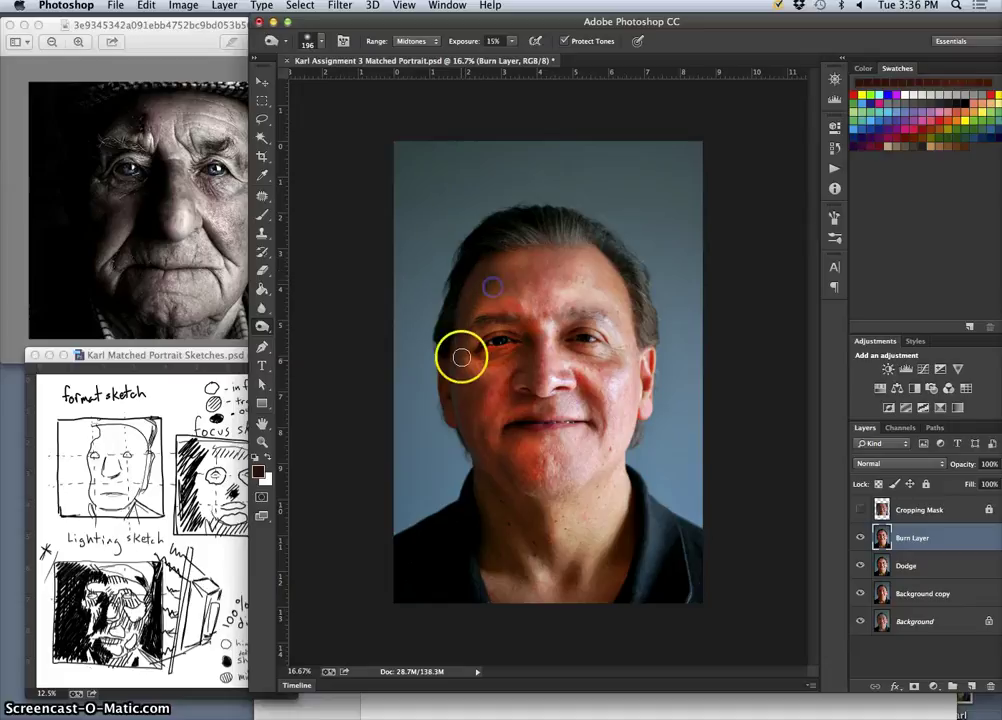
mouse_move(450, 407)
mouse_down()
mouse_move(454, 376)
mouse_move(465, 427)
mouse_up()
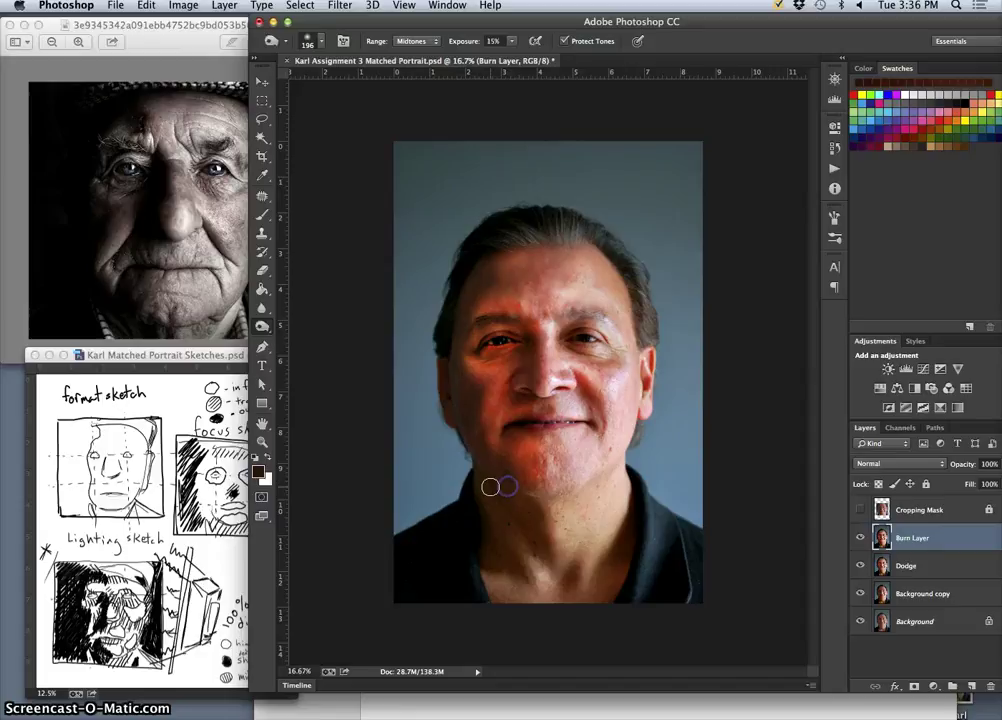
drag(486, 485, 499, 513)
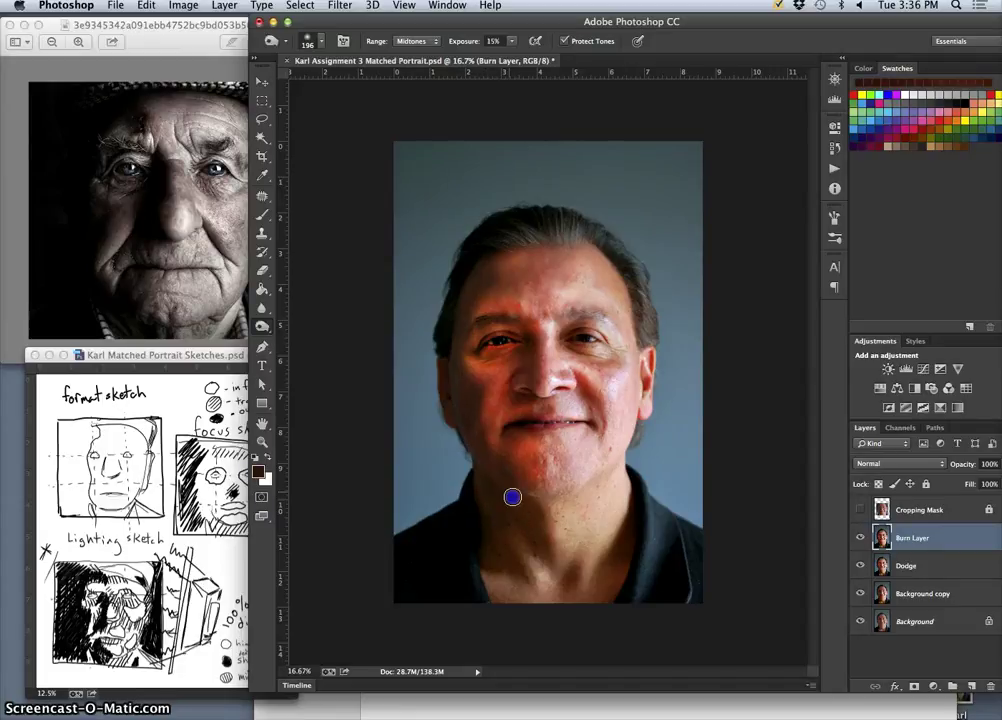
Burn the shadowed left side of the nose, from beside the nostril up to the inner end of the eyebrow.
click(528, 344)
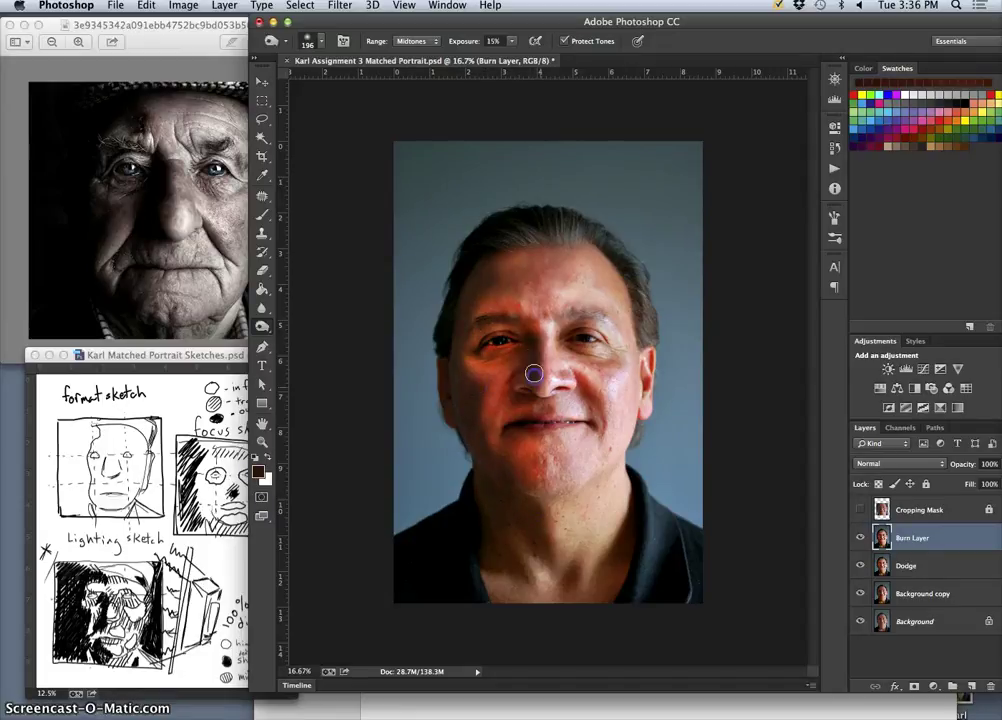
key(super+equal)
key(super+equal)
key(super+equal)
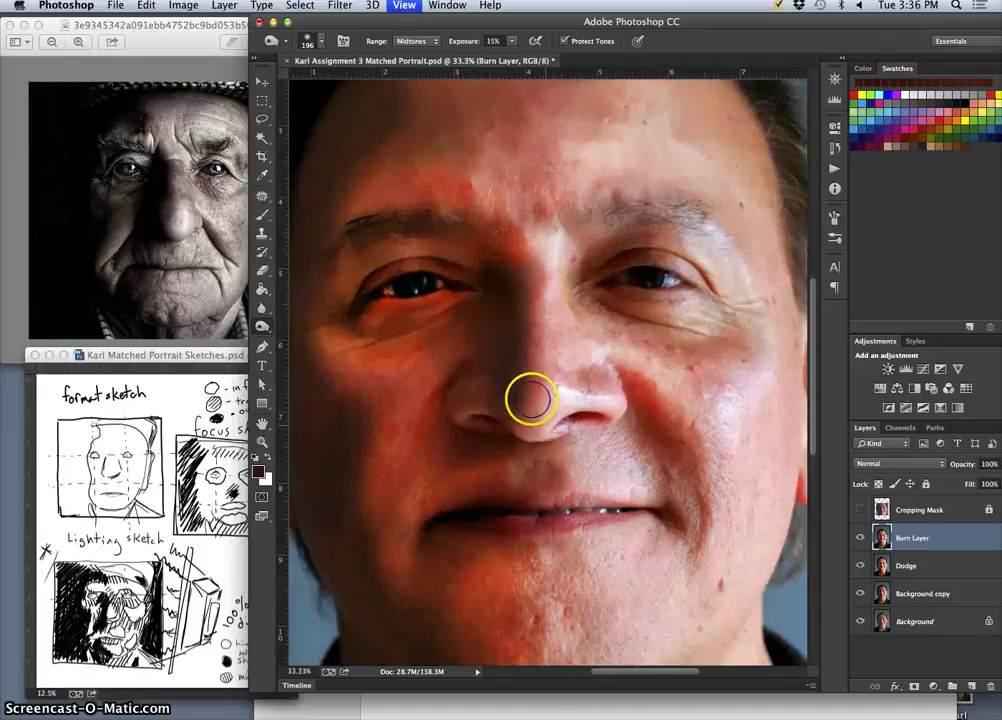
mouse_move(504, 371)
mouse_down()
mouse_move(456, 398)
mouse_move(477, 371)
mouse_move(456, 398)
mouse_move(470, 365)
mouse_move(467, 294)
mouse_move(499, 206)
mouse_move(501, 229)
mouse_move(501, 216)
mouse_up()
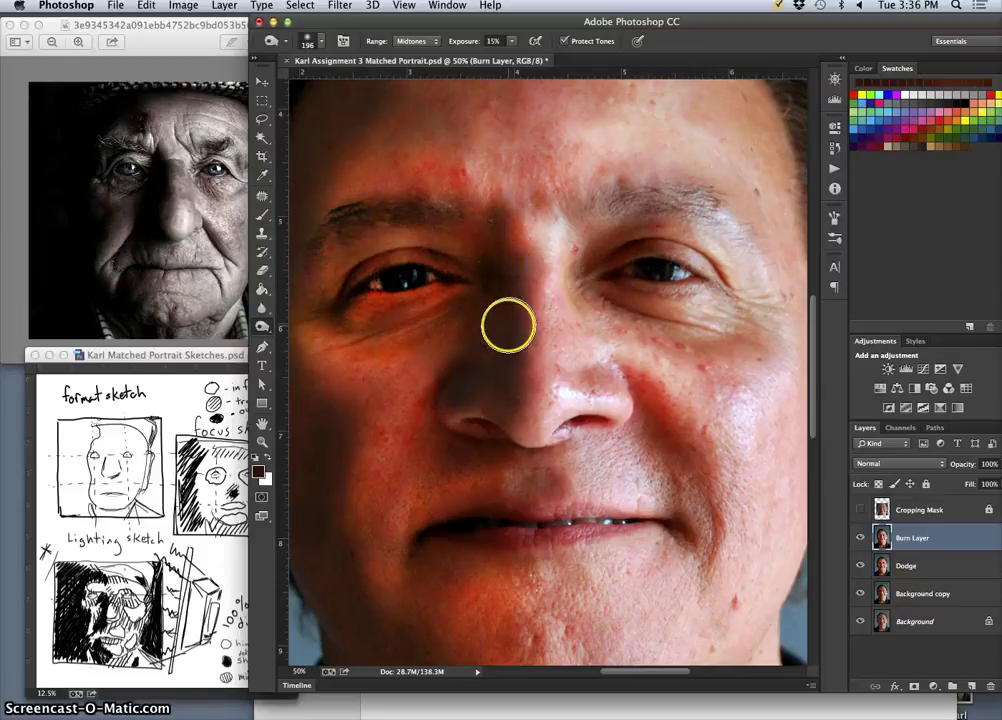
Burn the left eyebrow, temple and left side of the forehead up to the hairline on Burn Layer.
key(super+minus)
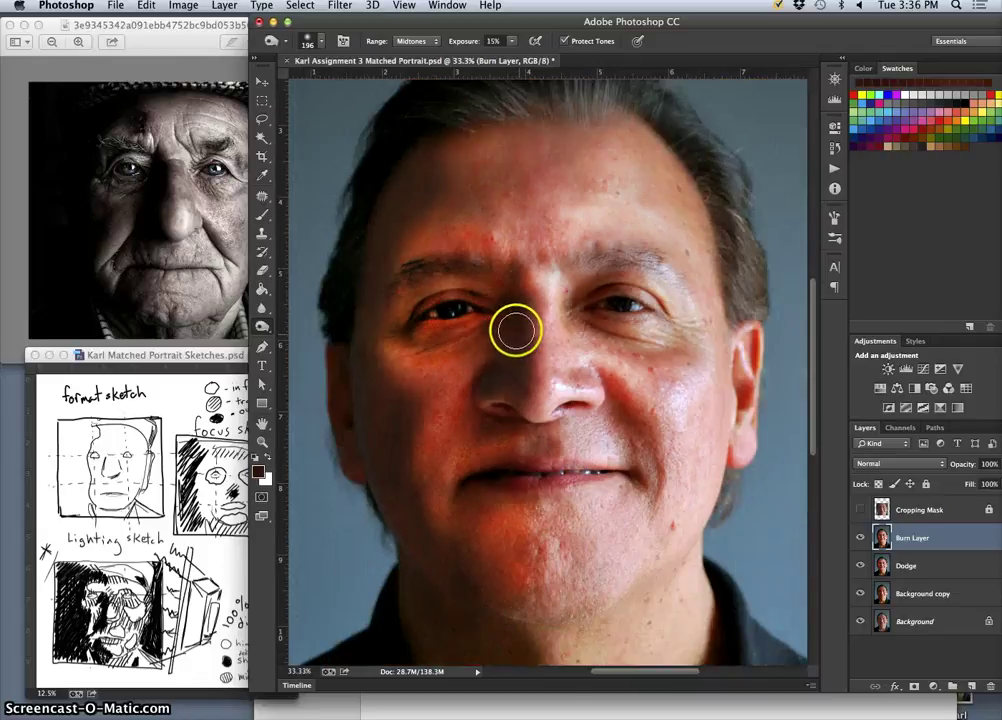
click(480, 273)
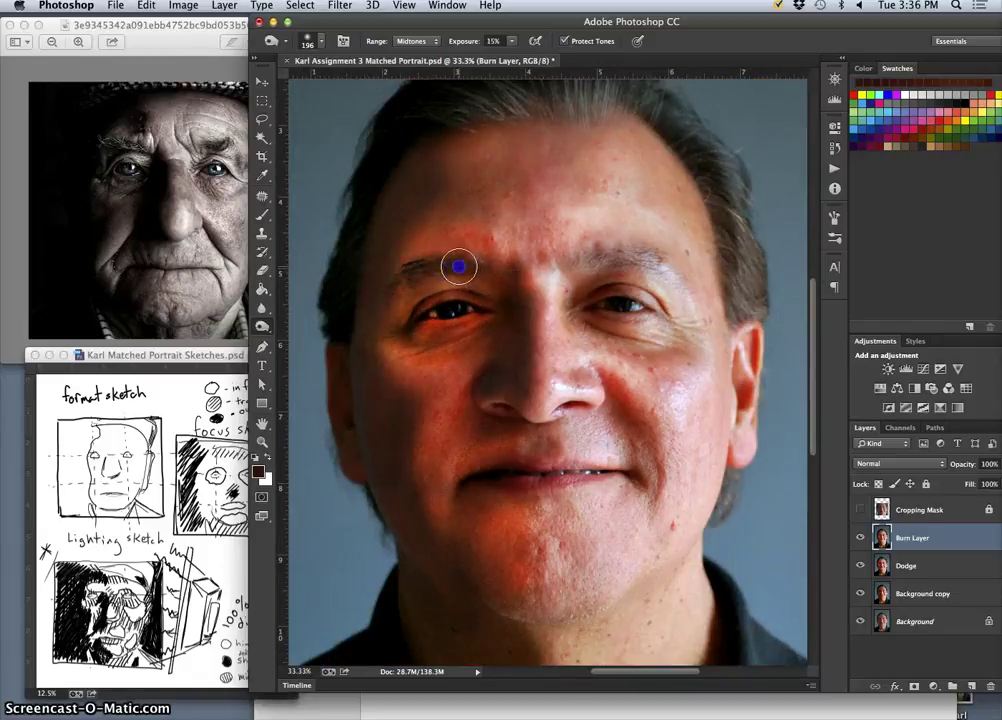
click(385, 244)
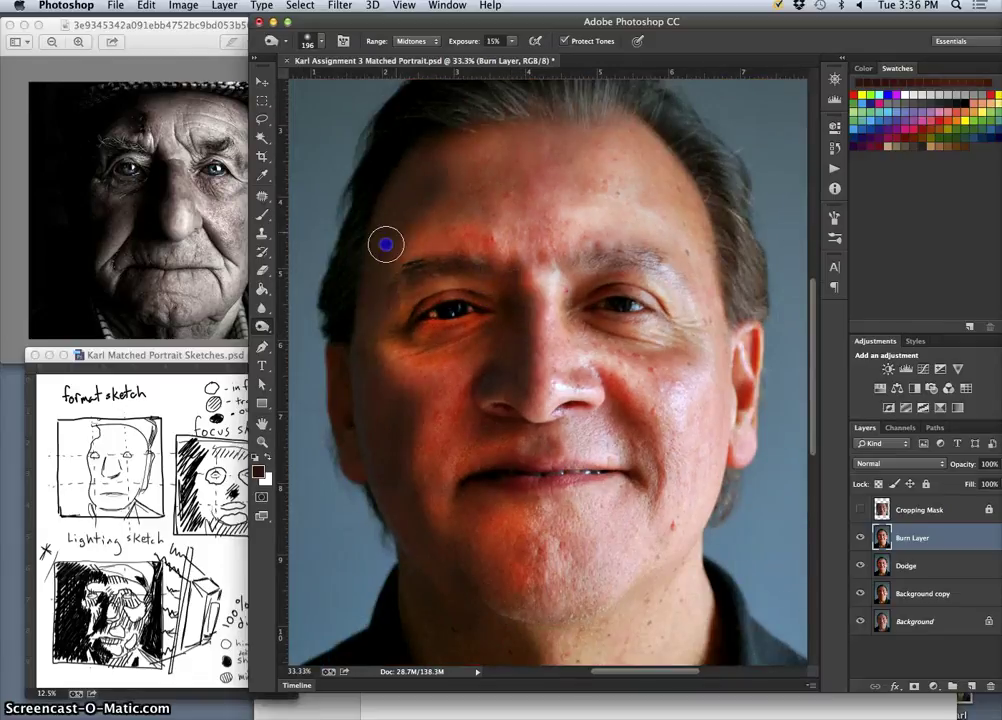
mouse_move(509, 106)
mouse_down()
mouse_move(442, 127)
mouse_move(439, 119)
mouse_move(514, 110)
mouse_up()
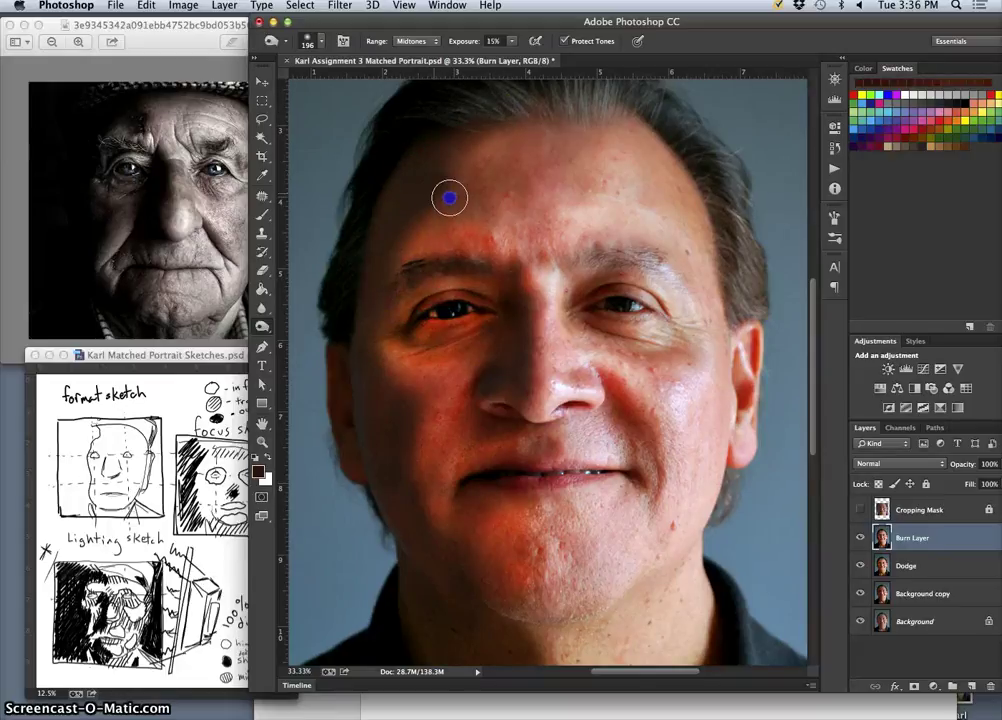
mouse_move(416, 230)
mouse_down()
mouse_move(389, 353)
mouse_move(407, 309)
mouse_move(492, 304)
mouse_move(502, 313)
mouse_move(480, 290)
mouse_up()
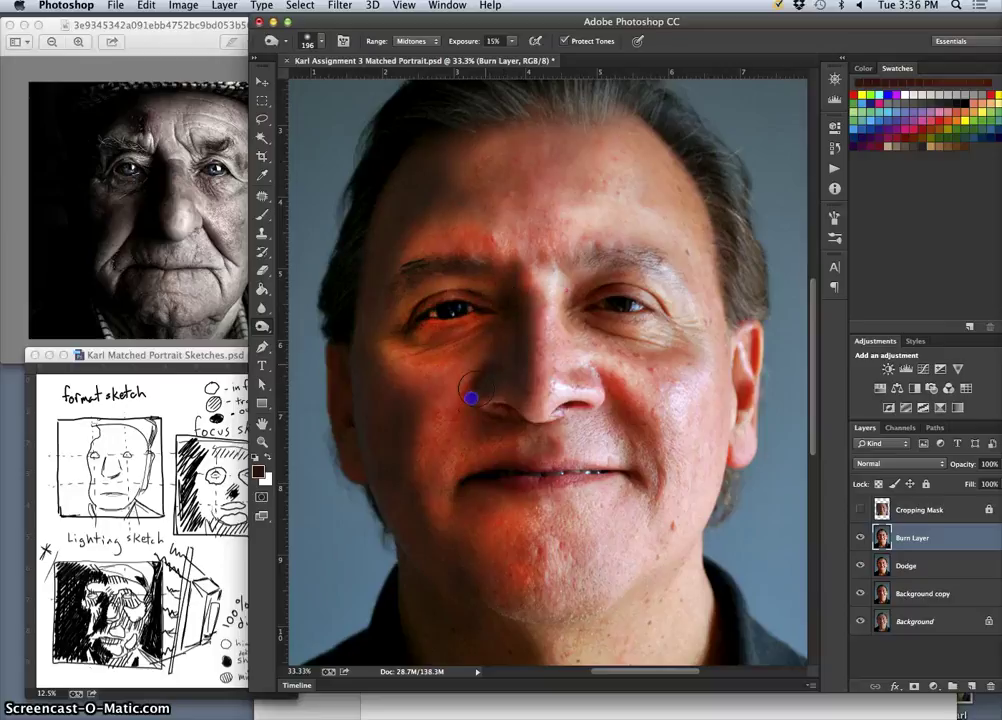
Burn around the left nostril and underside of the nose, continuing over the lower left cheek and past the mouth corner to the jaw.
drag(505, 412, 528, 356)
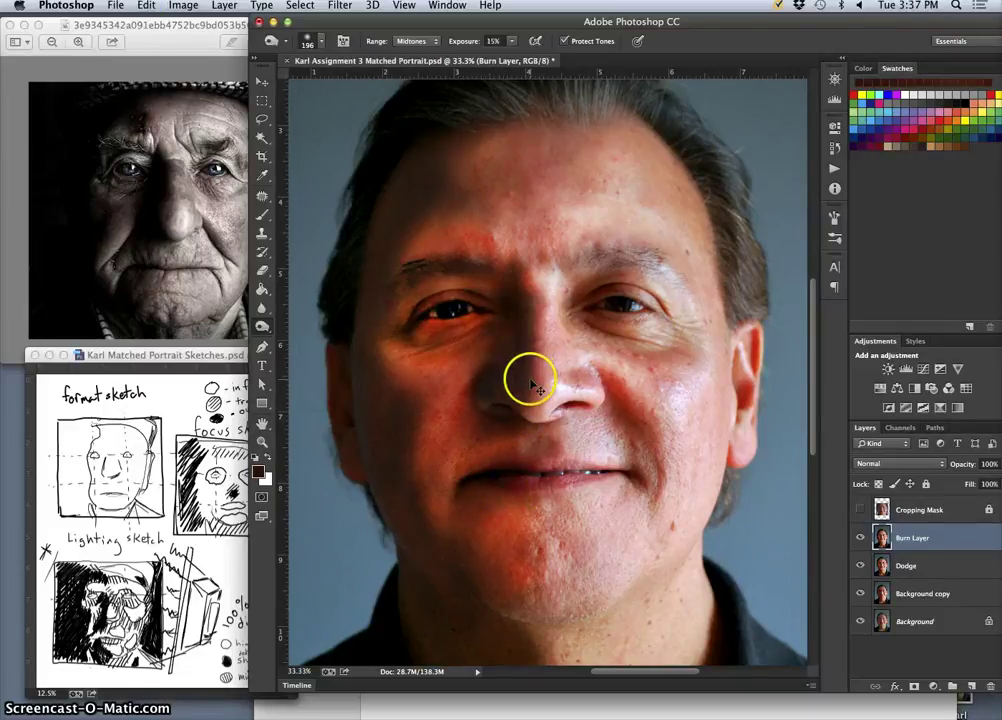
click(502, 395)
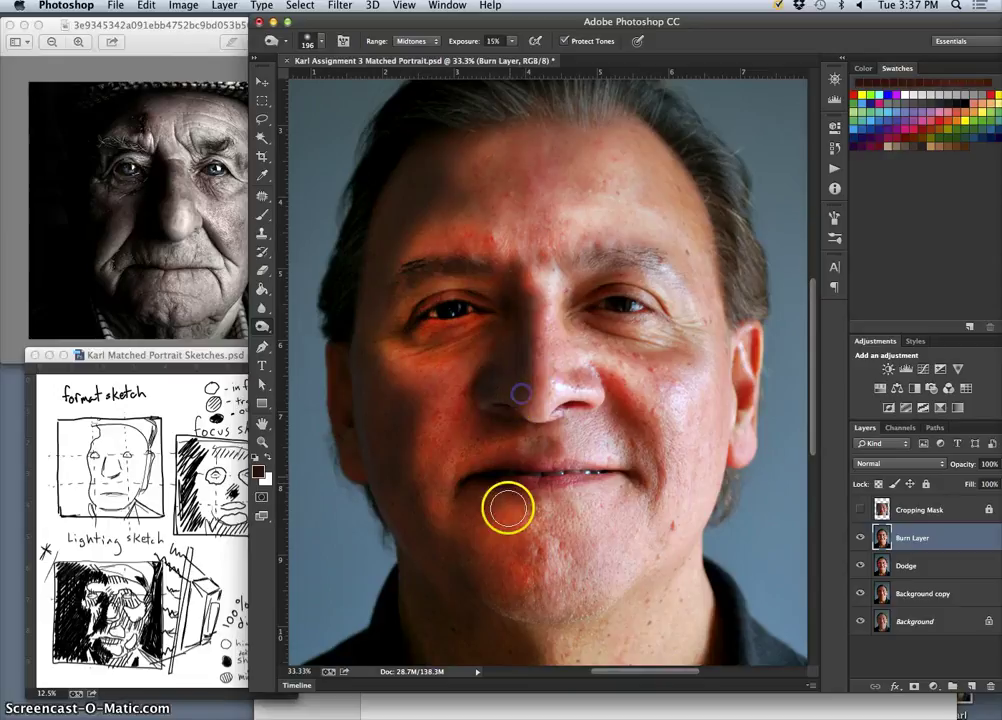
click(541, 418)
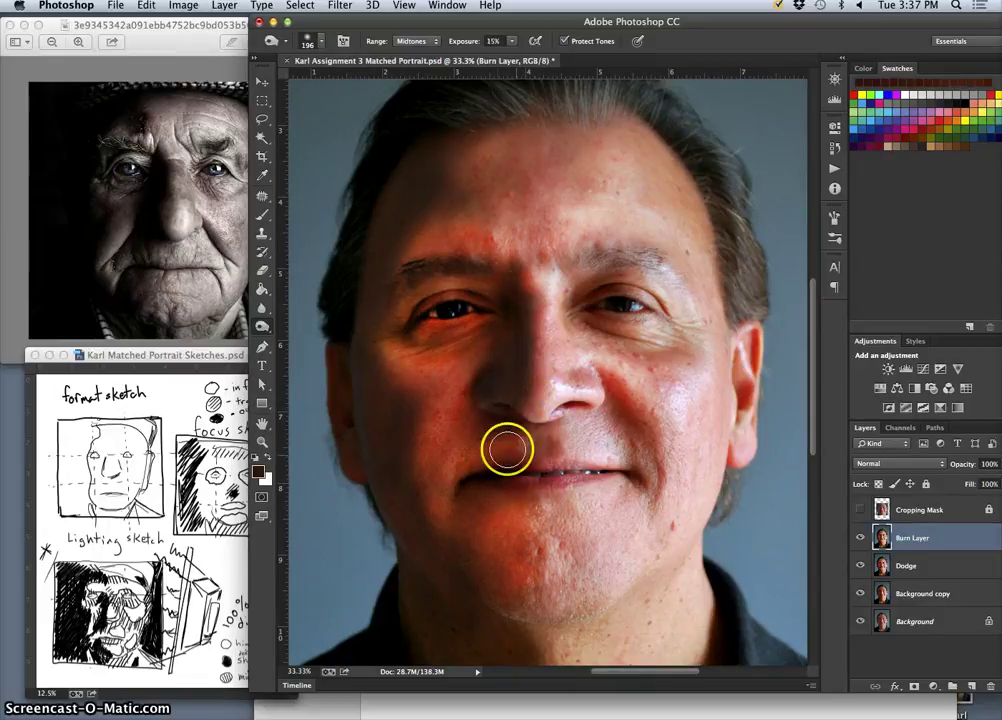
click(446, 430)
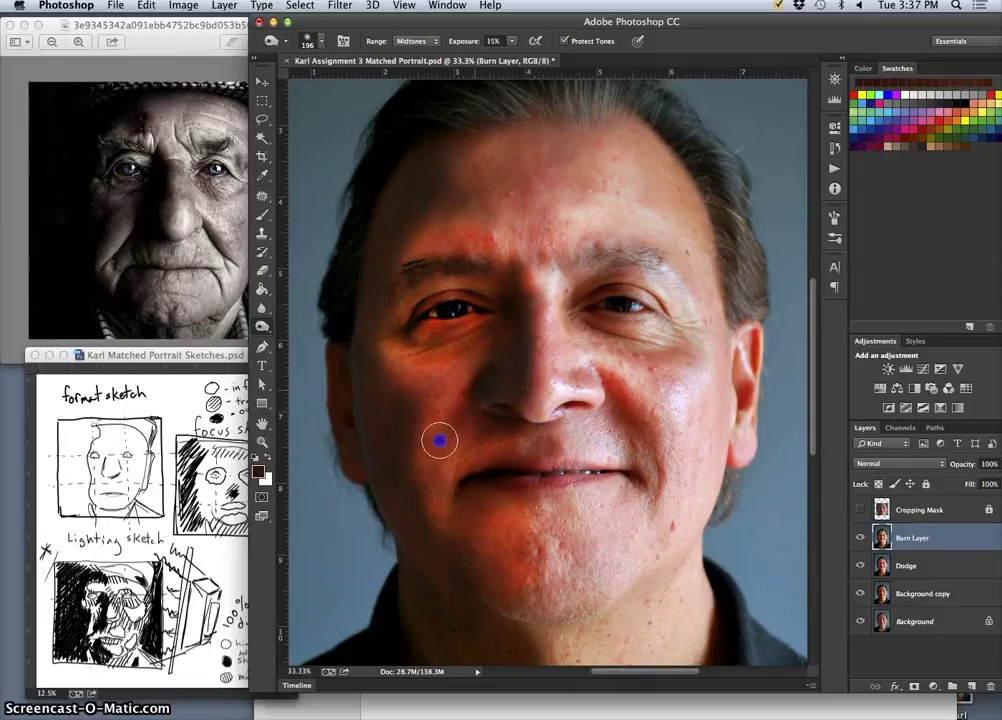
drag(449, 424, 460, 425)
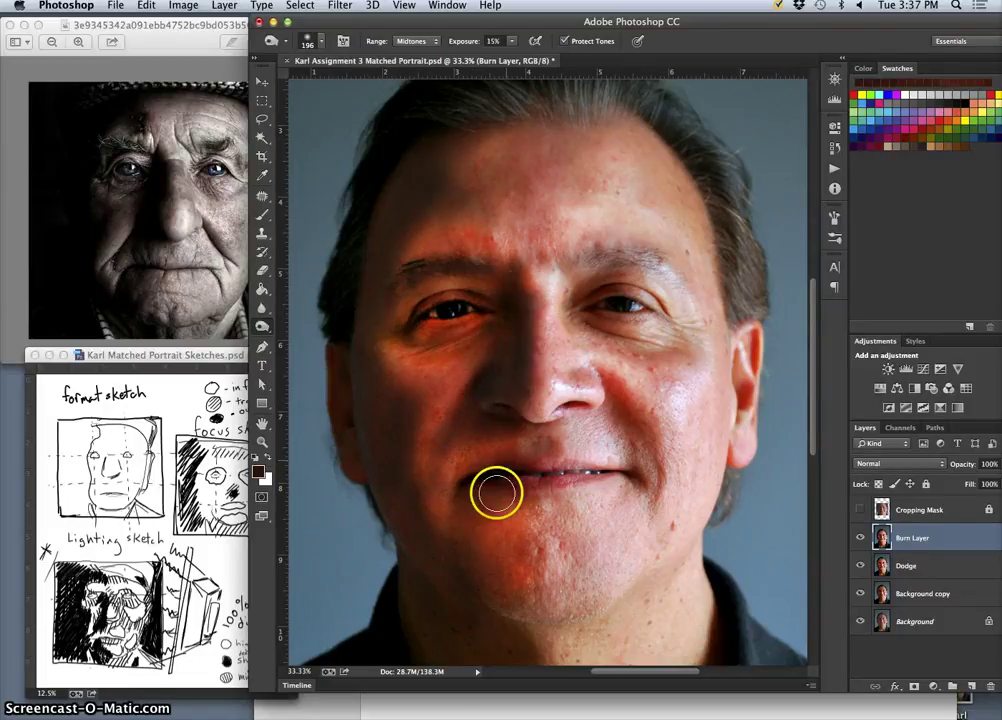
drag(463, 428, 425, 554)
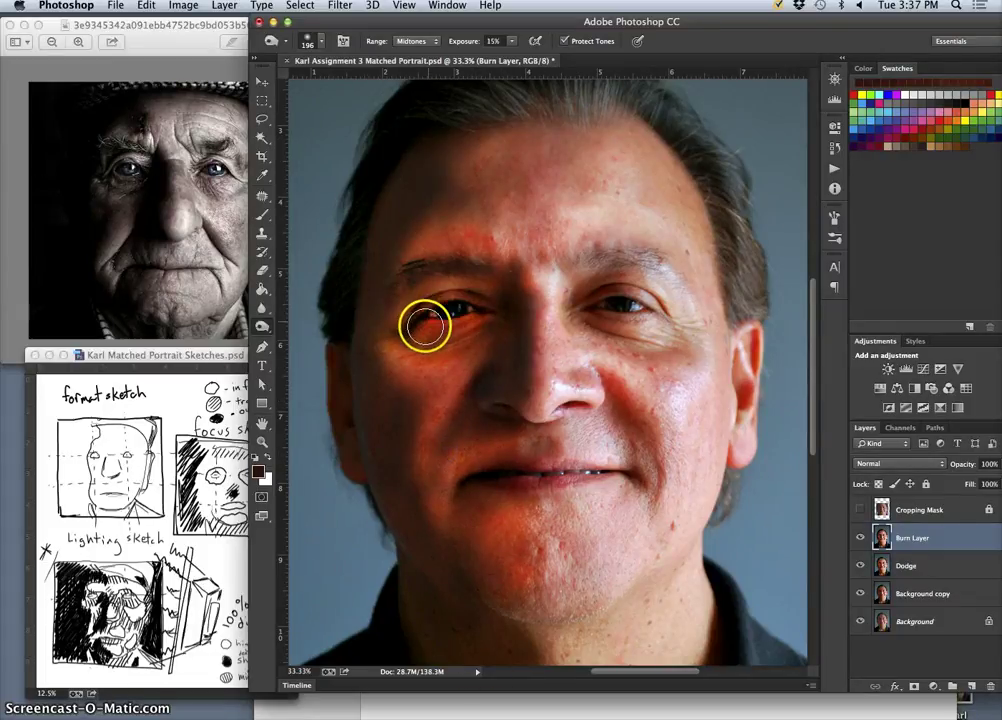
Burn the skin below the left eye and the upper left cheek to deepen the shadow there.
click(416, 339)
drag(427, 333, 436, 335)
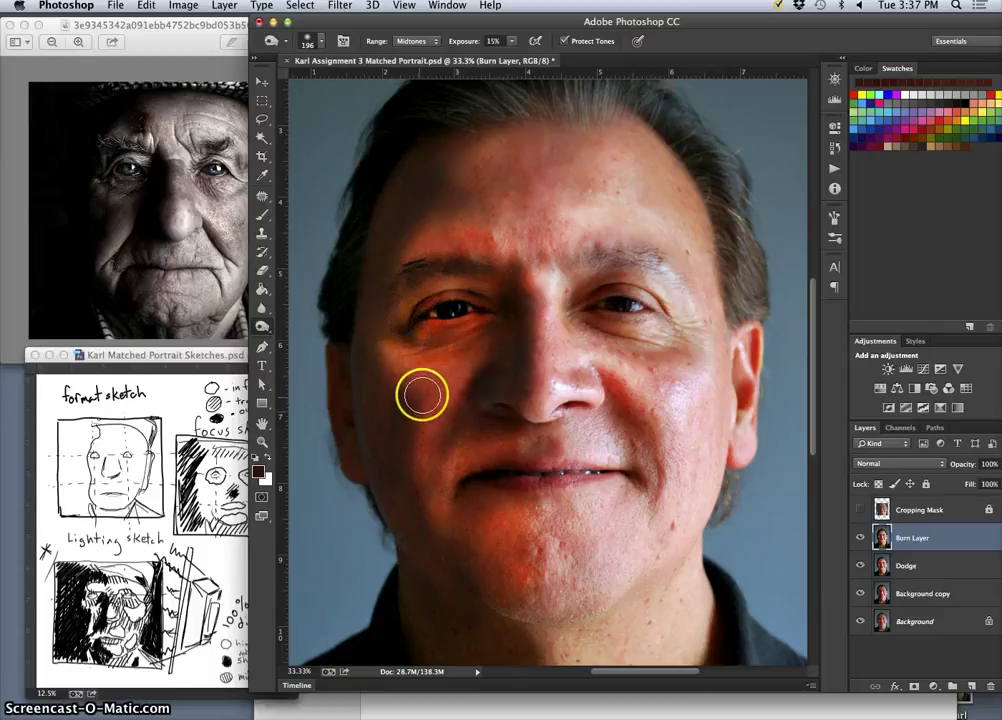
drag(434, 385, 440, 361)
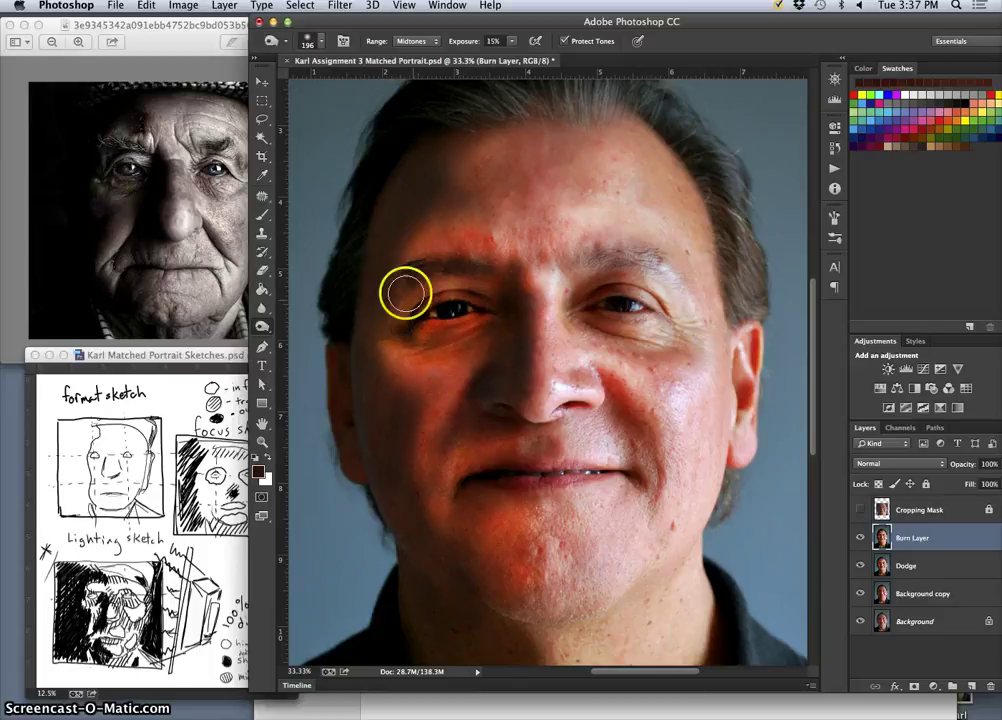
click(413, 343)
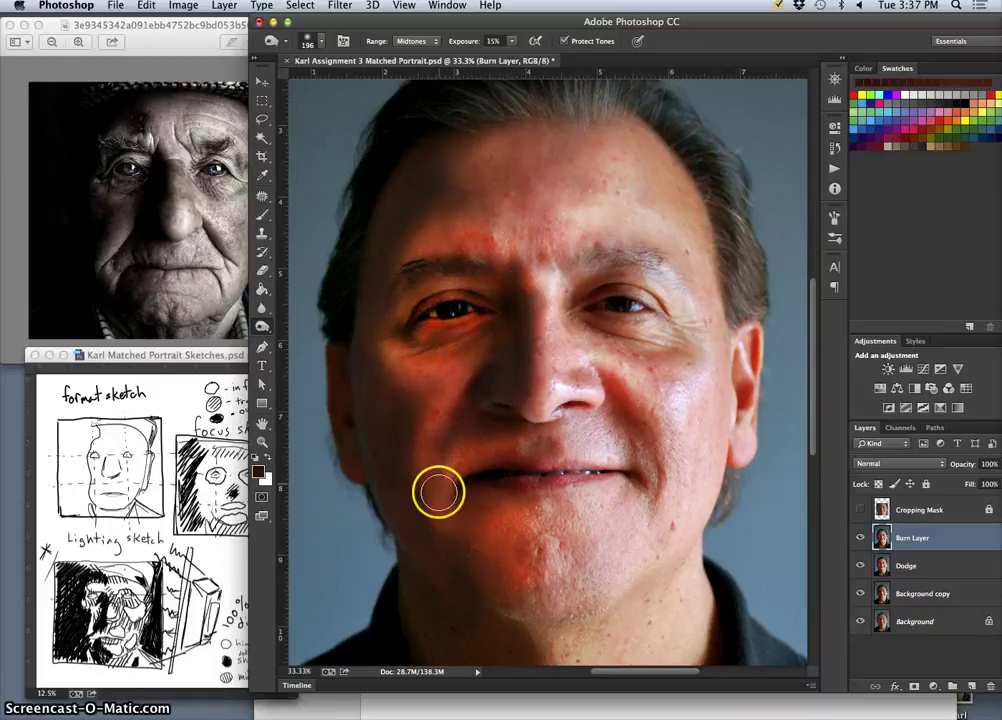
Burn the area under the left half of the lower lip and the left side of the chin toward the jaw.
drag(518, 508, 480, 495)
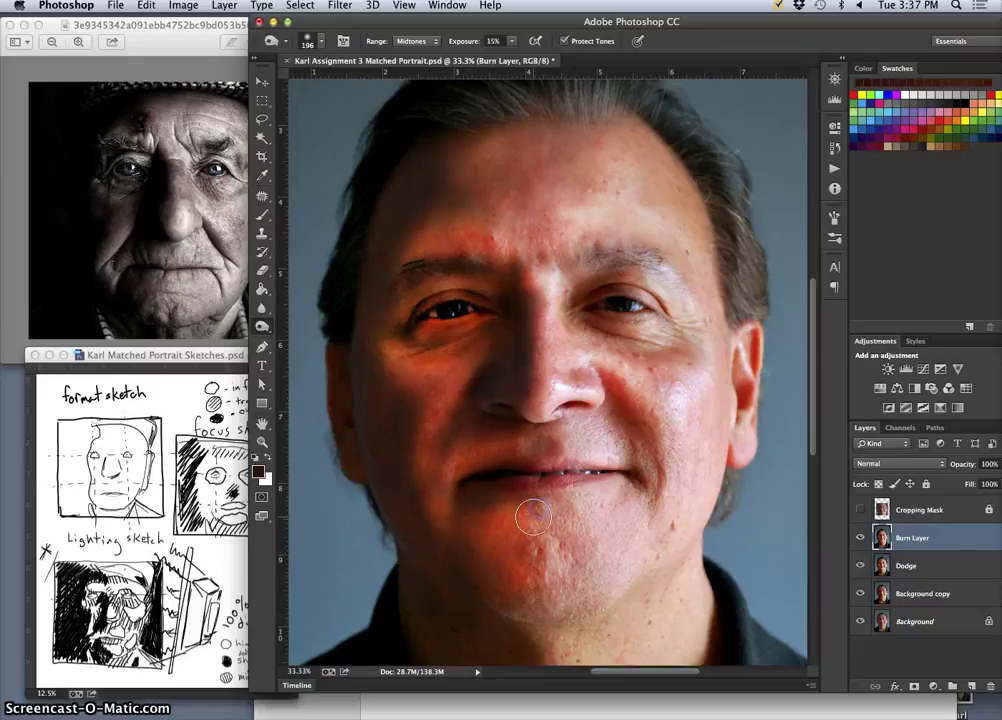
drag(534, 517, 527, 531)
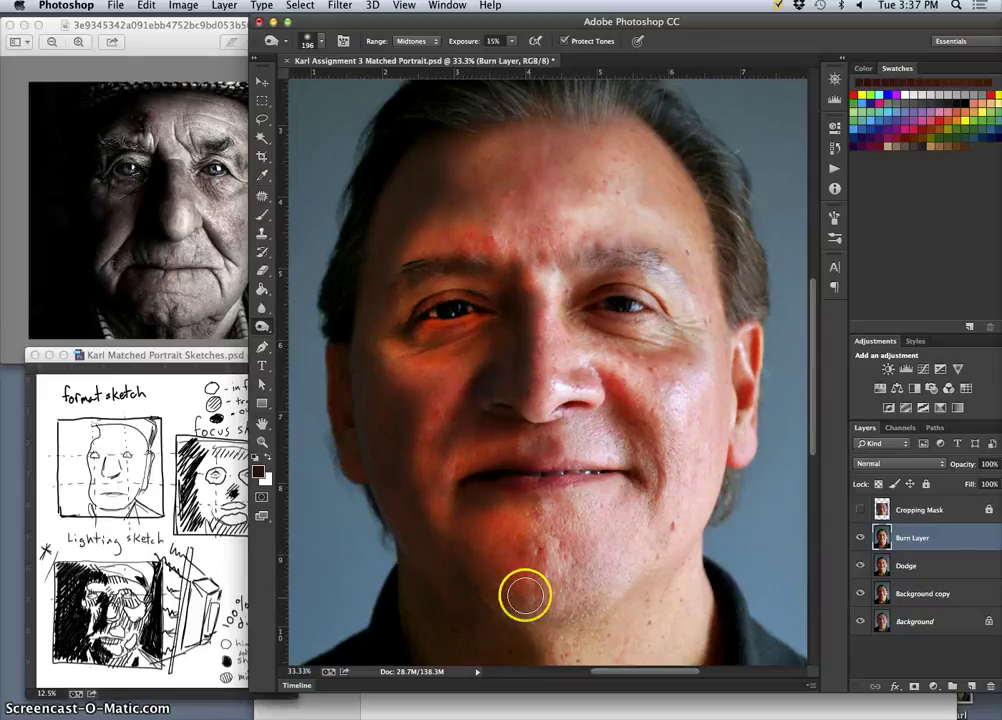
mouse_move(525, 596)
mouse_down()
mouse_move(458, 566)
mouse_move(504, 581)
mouse_move(604, 574)
mouse_move(692, 517)
mouse_move(647, 571)
mouse_move(676, 528)
mouse_move(660, 560)
mouse_move(673, 547)
mouse_move(604, 564)
mouse_move(492, 536)
mouse_move(513, 534)
mouse_move(467, 562)
mouse_up()
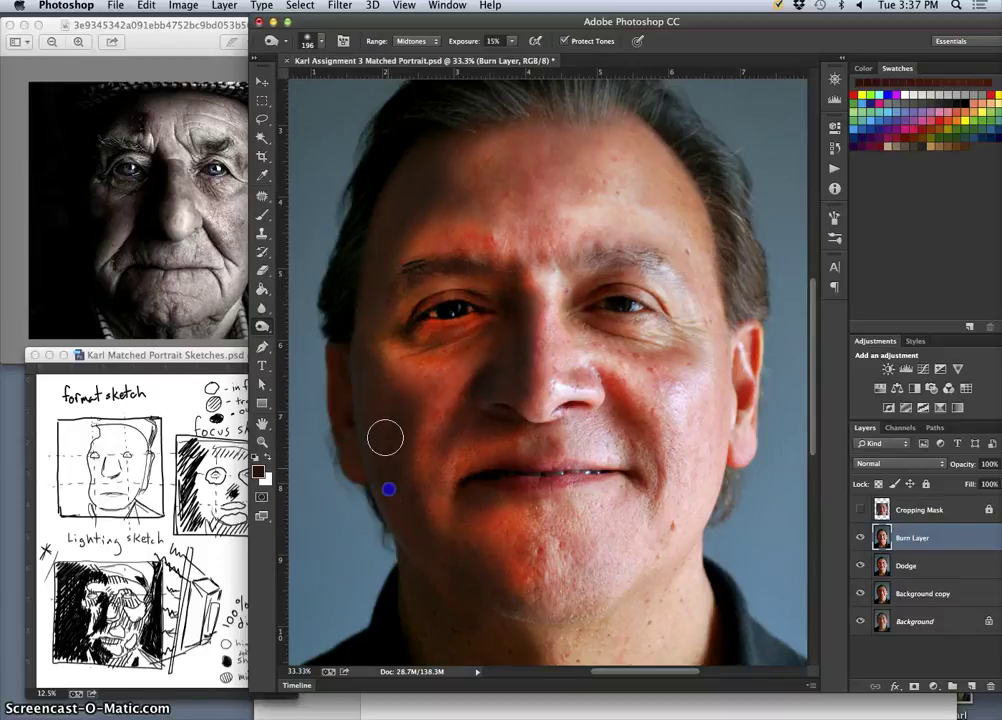
Move the image window aside to uncover the reference portrait and sketches, and darken the left cheek further with the Burn tool.
mouse_move(705, 266)
mouse_down()
mouse_move(686, 213)
mouse_move(697, 334)
mouse_move(674, 270)
mouse_move(671, 176)
mouse_up()
drag(698, 18, 742, 18)
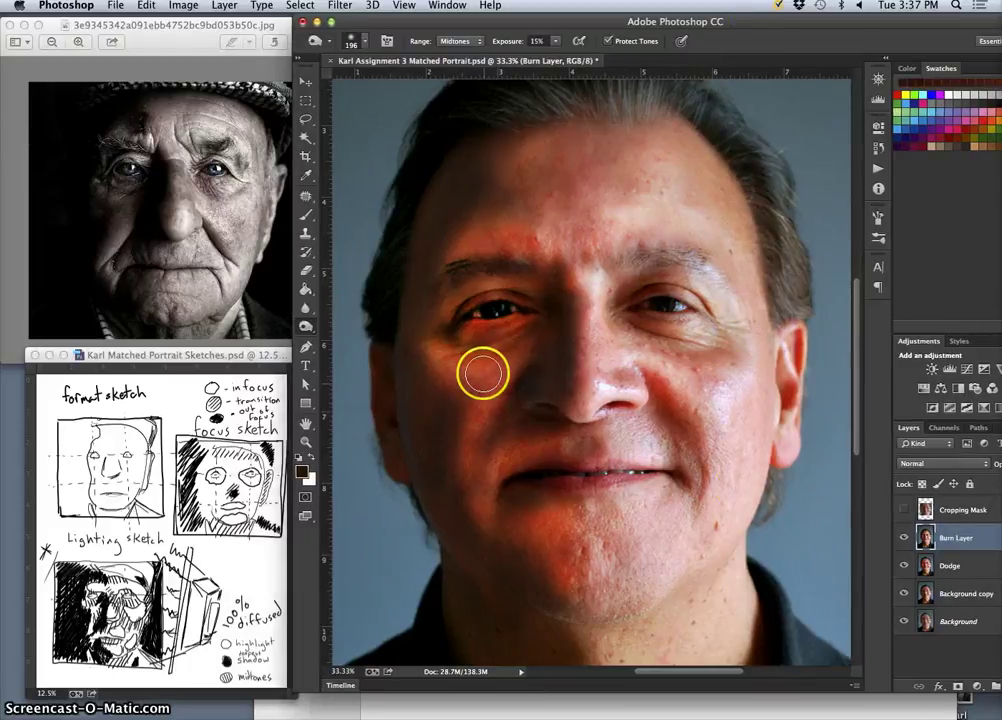
mouse_move(460, 364)
mouse_down()
mouse_move(455, 356)
mouse_move(503, 356)
mouse_move(495, 378)
mouse_up()
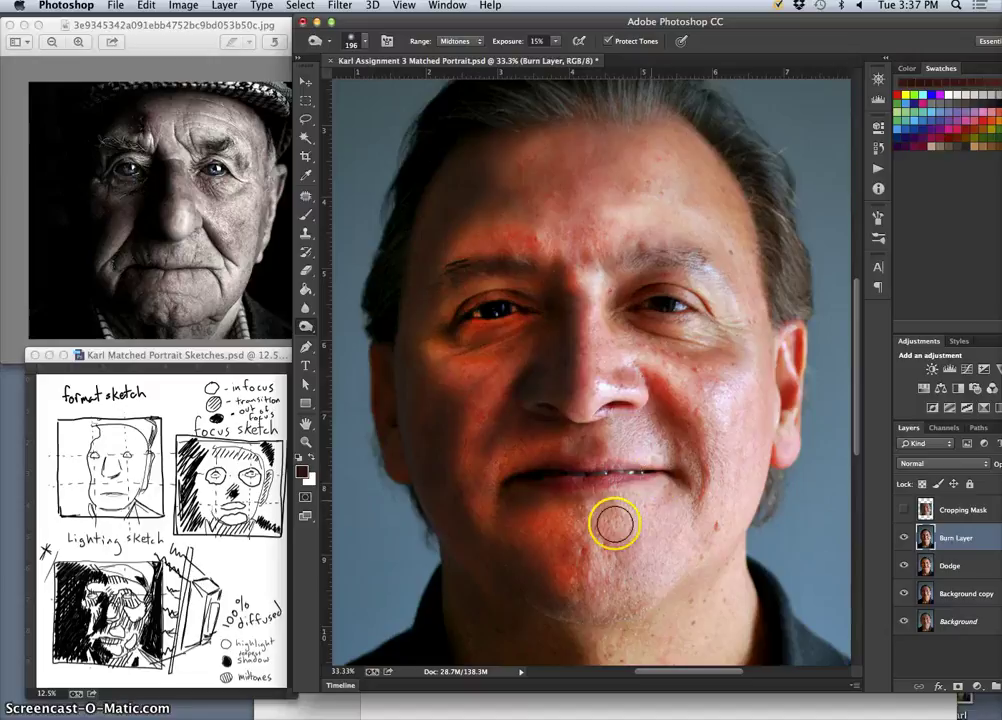
drag(472, 371, 460, 377)
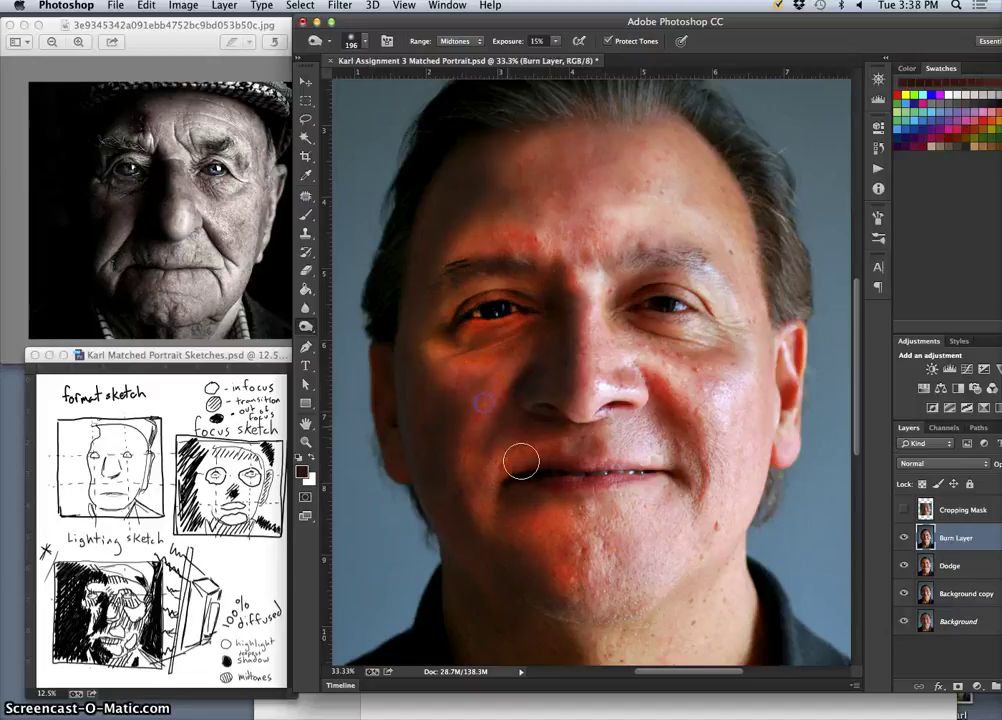
Burn the right outer edge of the face from the jaw up past the cheek and temple, then along the hairline across the forehead.
mouse_move(521, 461)
mouse_down()
mouse_move(570, 418)
mouse_move(536, 569)
mouse_move(645, 532)
mouse_move(641, 565)
mouse_move(531, 410)
mouse_move(503, 426)
mouse_move(501, 497)
mouse_move(511, 438)
mouse_move(553, 473)
mouse_move(647, 494)
mouse_move(742, 443)
mouse_move(733, 384)
mouse_move(750, 425)
mouse_move(766, 355)
mouse_up()
mouse_move(747, 491)
mouse_down()
mouse_move(764, 364)
mouse_move(742, 504)
mouse_move(760, 340)
mouse_move(732, 511)
mouse_up()
drag(760, 337, 738, 521)
drag(756, 437, 753, 462)
mouse_move(708, 282)
mouse_down()
mouse_move(725, 221)
mouse_move(735, 237)
mouse_move(711, 256)
mouse_up()
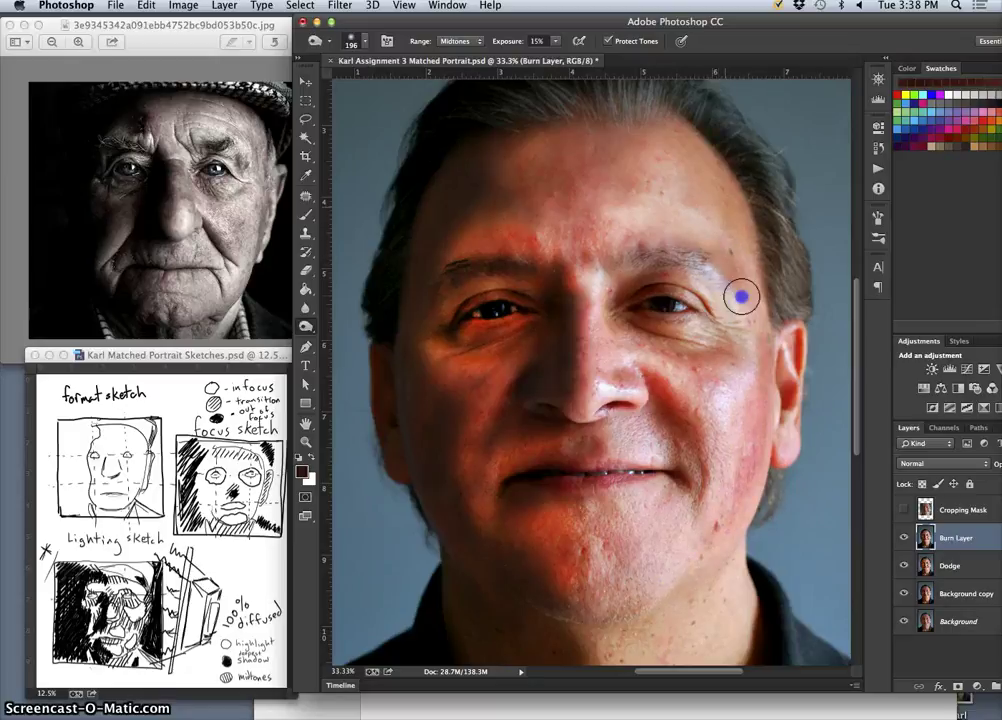
mouse_move(757, 336)
mouse_down()
mouse_move(733, 240)
mouse_move(741, 220)
mouse_move(750, 274)
mouse_move(736, 203)
mouse_move(759, 281)
mouse_move(756, 474)
mouse_move(754, 418)
mouse_move(730, 502)
mouse_move(713, 188)
mouse_move(741, 202)
mouse_up()
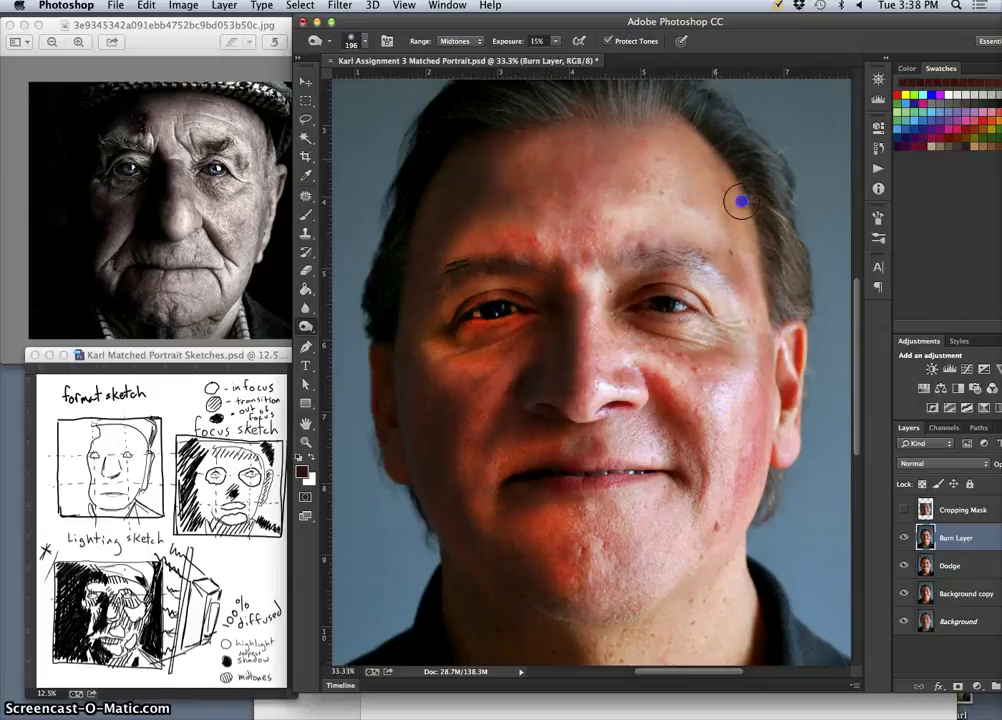
drag(710, 150, 590, 145)
Burn the skin below the right eye, the right eyebrow, and the left eye area up to its eyebrow.
drag(700, 318, 671, 325)
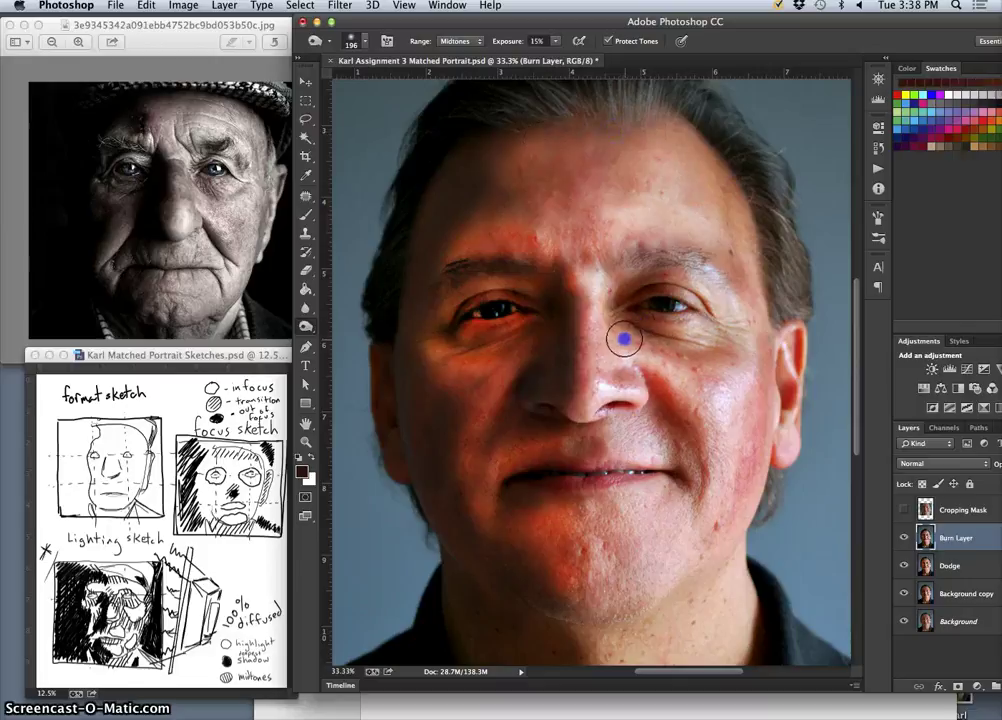
mouse_move(652, 270)
mouse_down()
mouse_move(655, 300)
mouse_move(657, 278)
mouse_move(685, 263)
mouse_up()
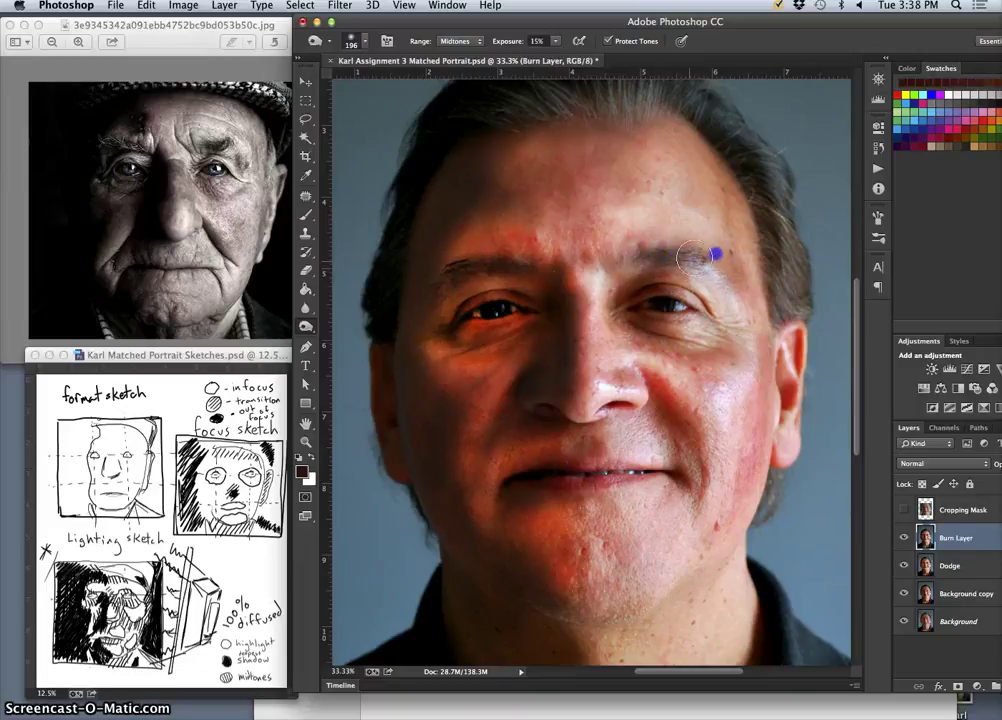
drag(513, 336, 512, 257)
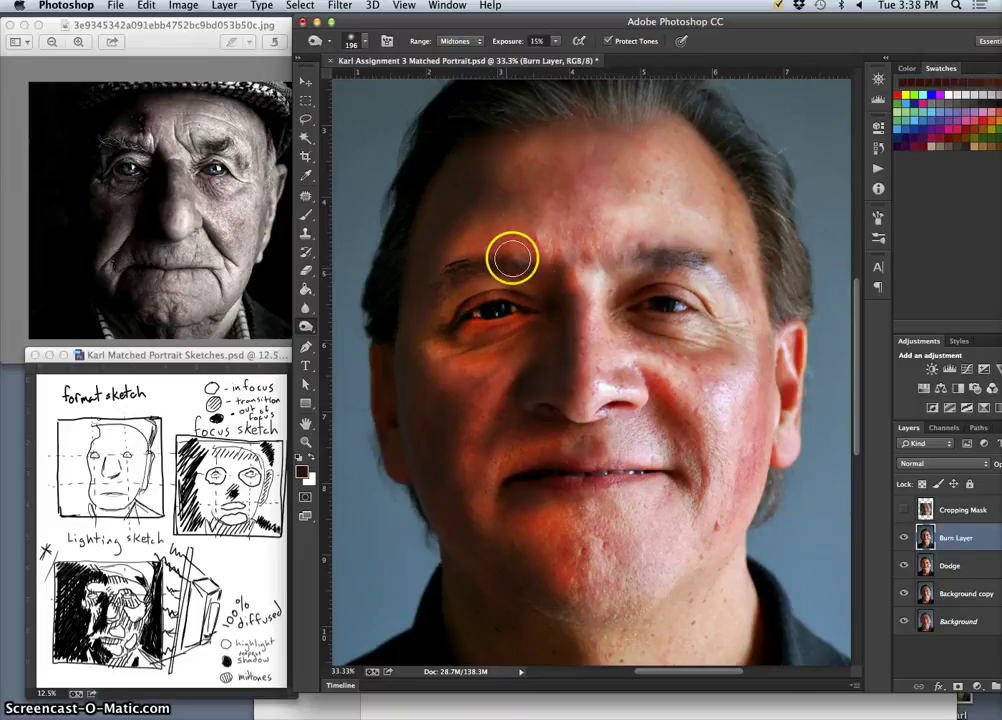
Burn the lips and chin, the area beside the right mouth corner, and the right smile line.
click(560, 478)
mouse_move(560, 478)
mouse_down()
mouse_move(637, 653)
mouse_move(631, 595)
mouse_move(645, 560)
mouse_up()
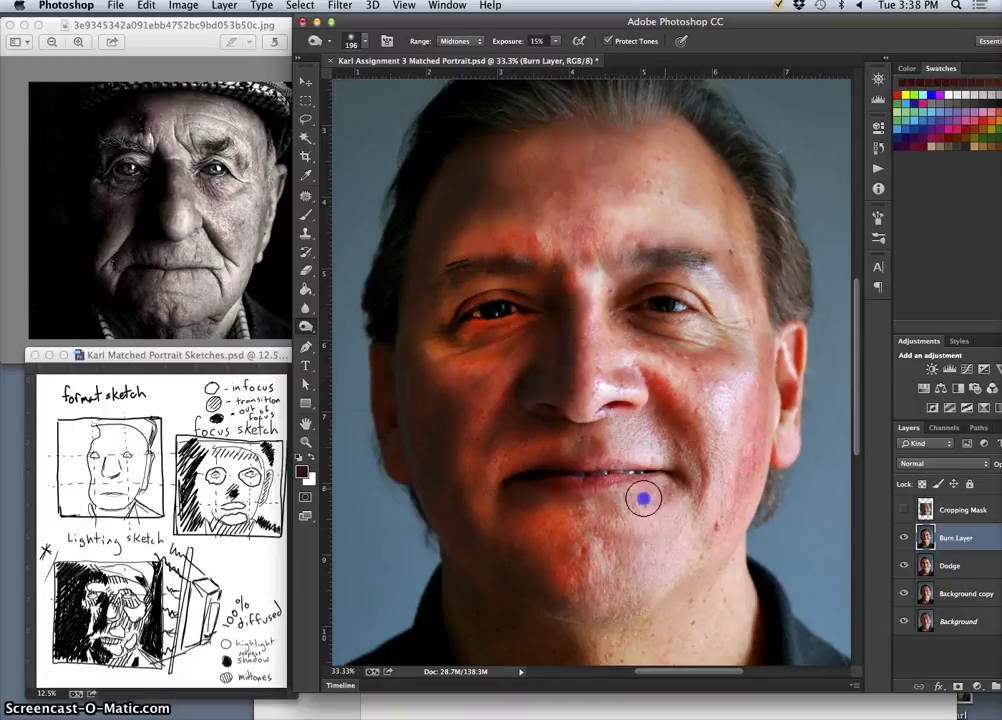
drag(686, 492, 688, 520)
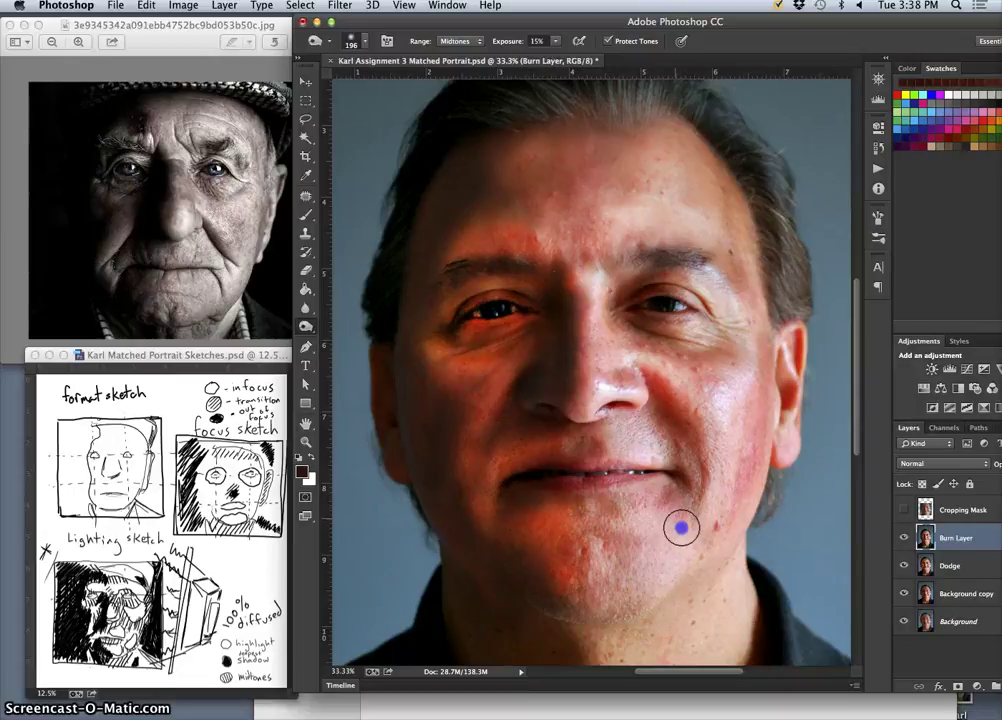
drag(663, 399, 700, 474)
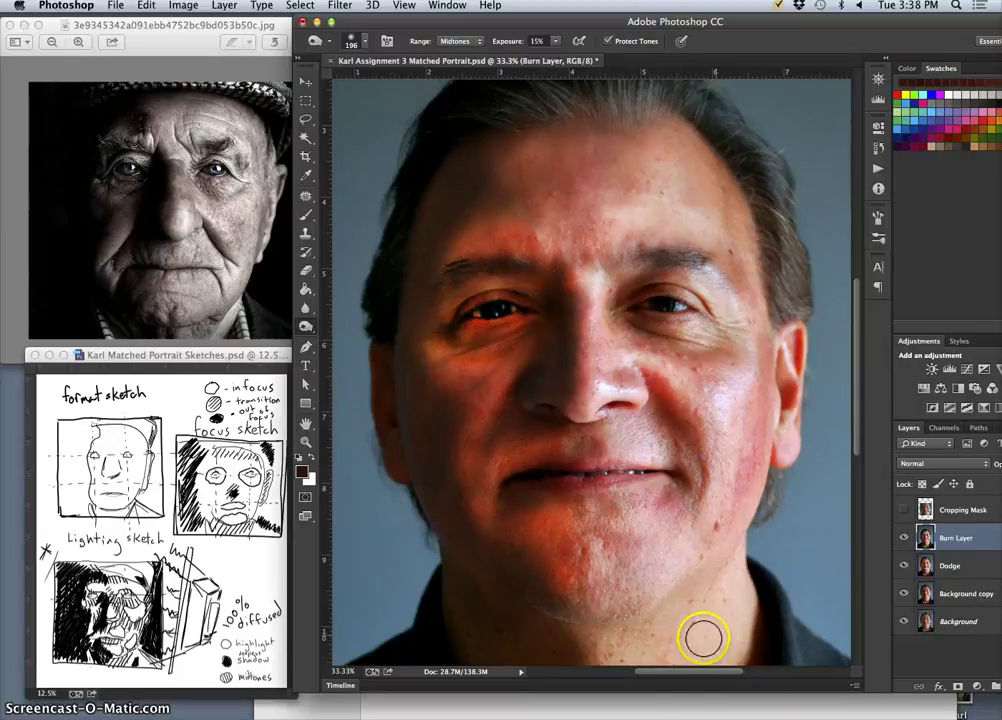
Burn beneath the chin and along the right jawline, and touch up the right side of the nose bridge and the chin.
drag(674, 602, 662, 613)
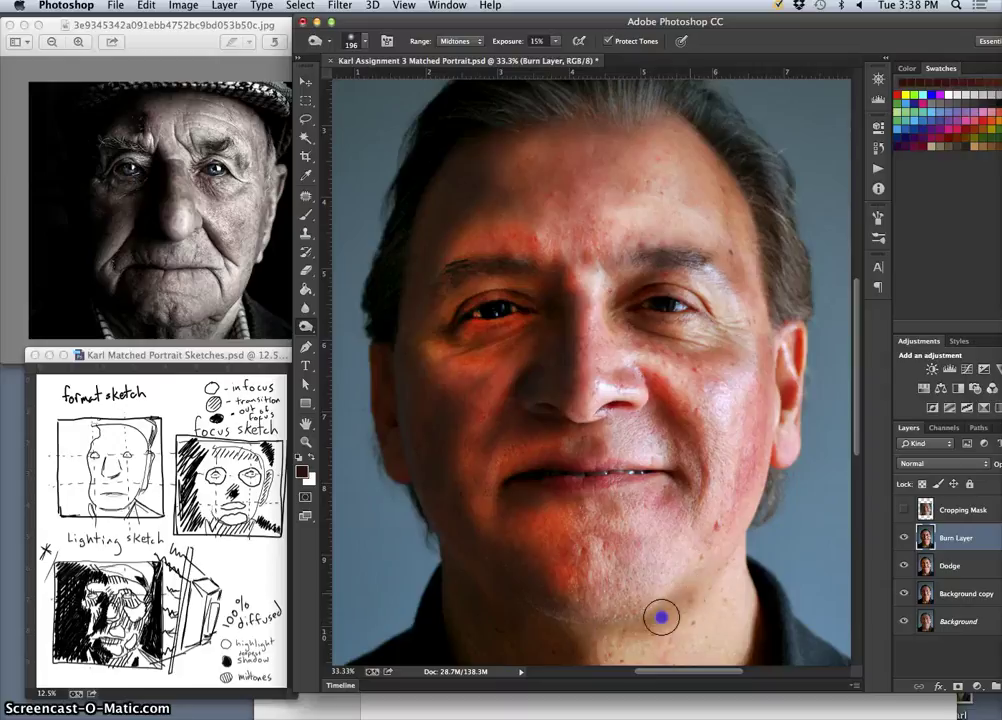
mouse_move(695, 595)
mouse_down()
mouse_move(682, 555)
mouse_move(702, 532)
mouse_up()
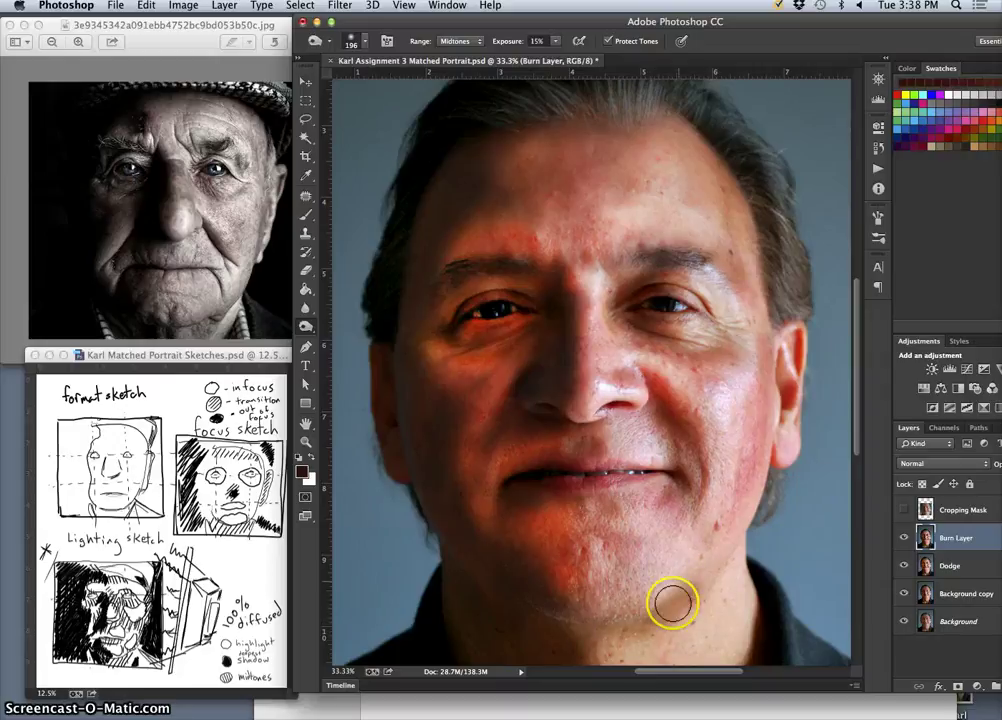
mouse_move(598, 302)
mouse_down()
mouse_move(572, 310)
mouse_move(603, 345)
mouse_move(611, 315)
mouse_move(616, 335)
mouse_move(628, 320)
mouse_up()
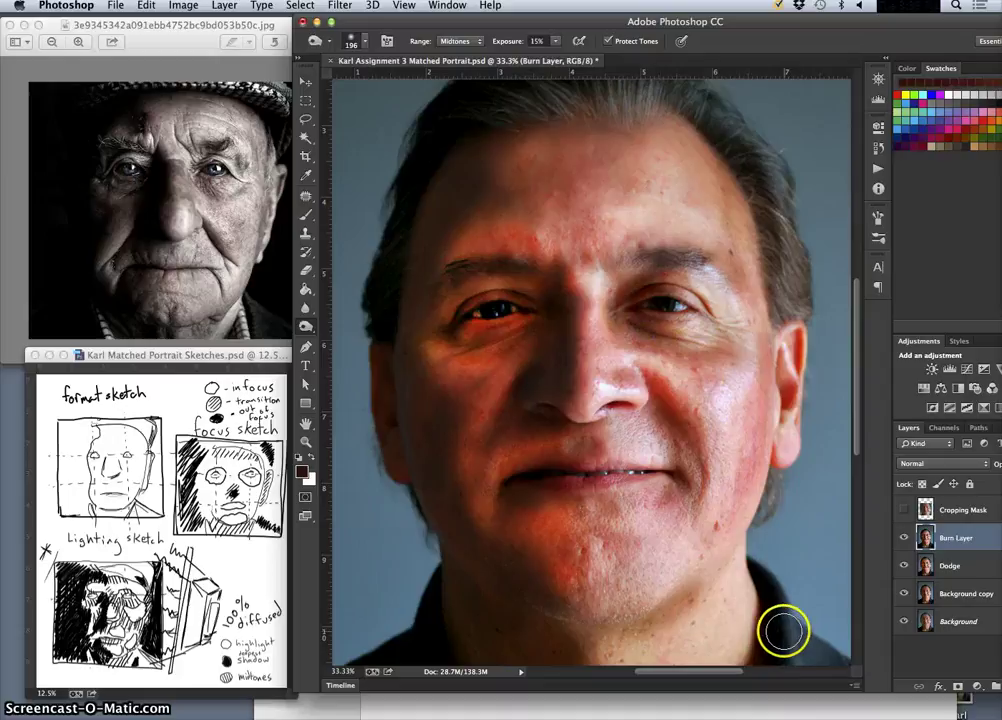
drag(576, 540, 576, 540)
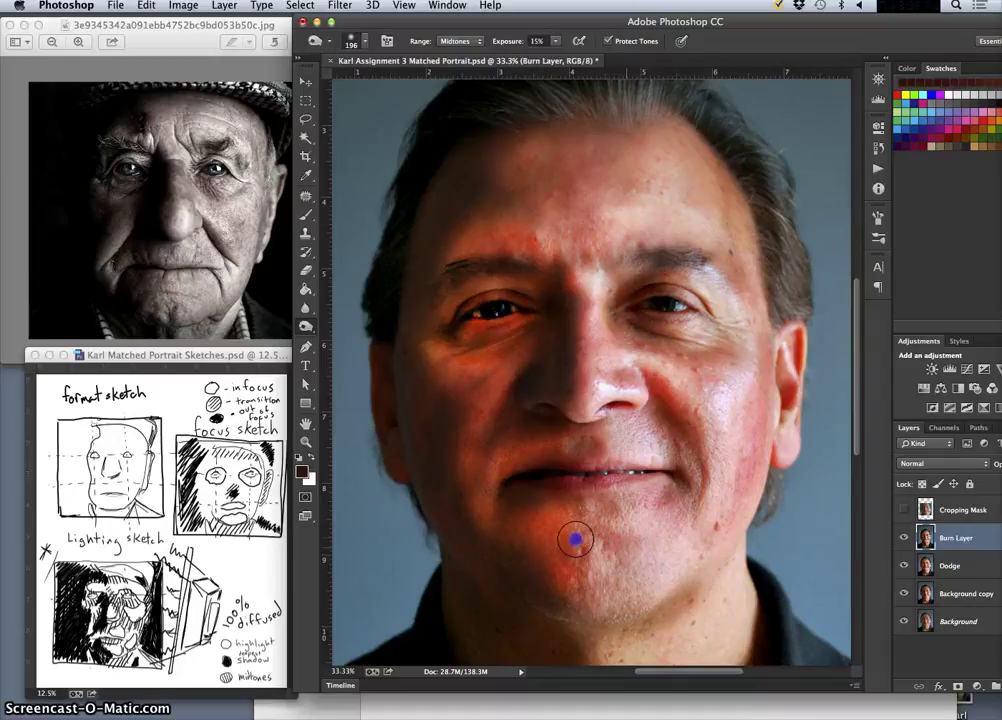
mouse_move(661, 553)
mouse_down()
mouse_move(735, 542)
mouse_move(734, 581)
mouse_move(752, 603)
mouse_move(741, 583)
mouse_move(706, 598)
mouse_up()
mouse_move(664, 663)
mouse_down()
mouse_move(691, 612)
mouse_move(660, 640)
mouse_move(664, 617)
mouse_move(611, 656)
mouse_move(599, 647)
mouse_move(624, 618)
mouse_up()
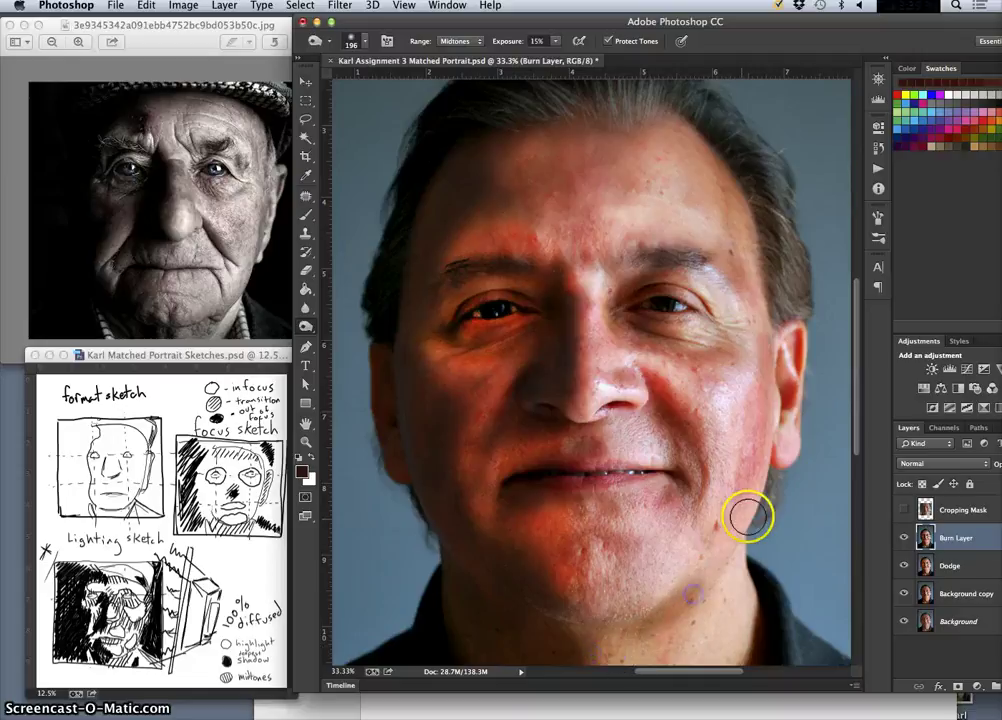
Toggle Burn Layer's visibility with Dodge and Background copy hidden to compare the burned portrait against the original Background.
key(super+minus)
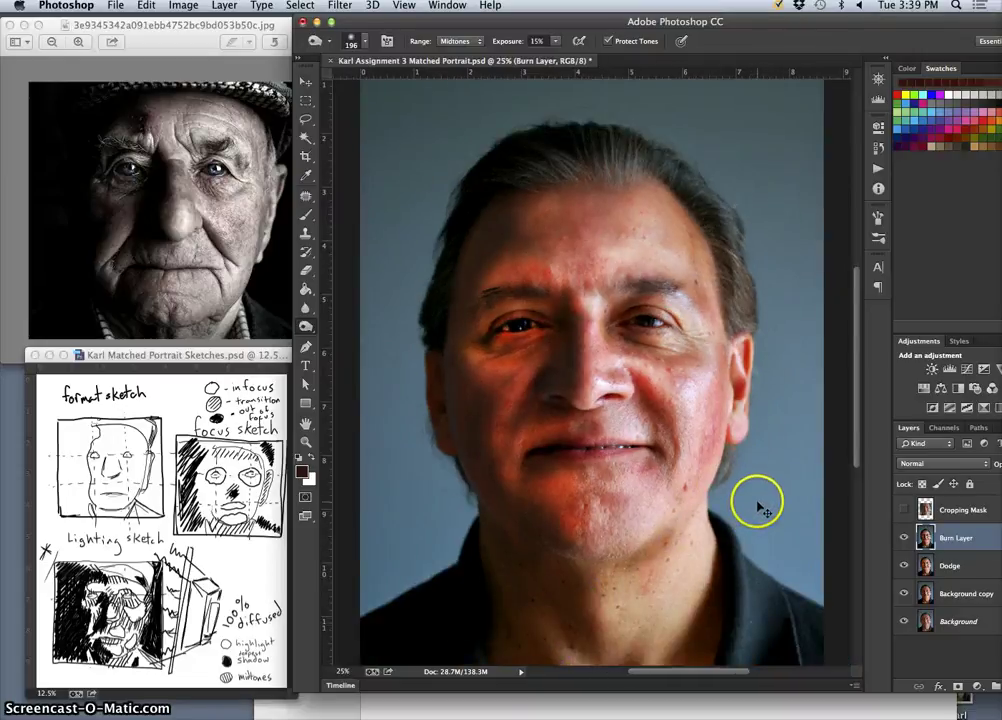
key(super+minus)
click(905, 540)
click(905, 540)
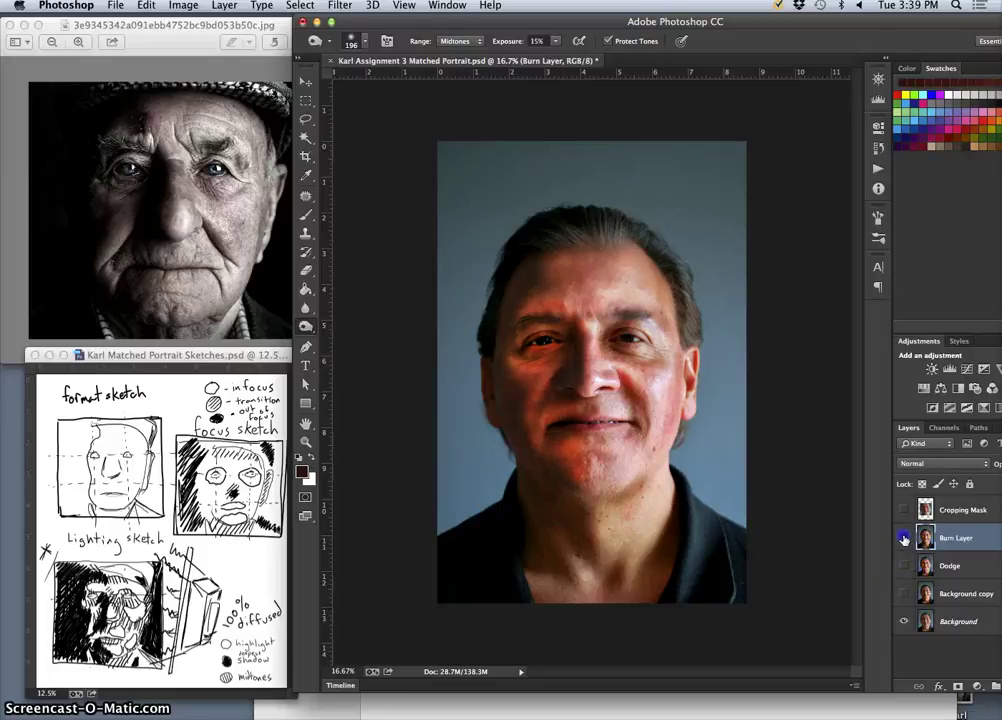
Toggle Burn Layer several more times to compare before and after, and make Dodge and Background copy visible again.
click(905, 540)
click(905, 540)
click(905, 540)
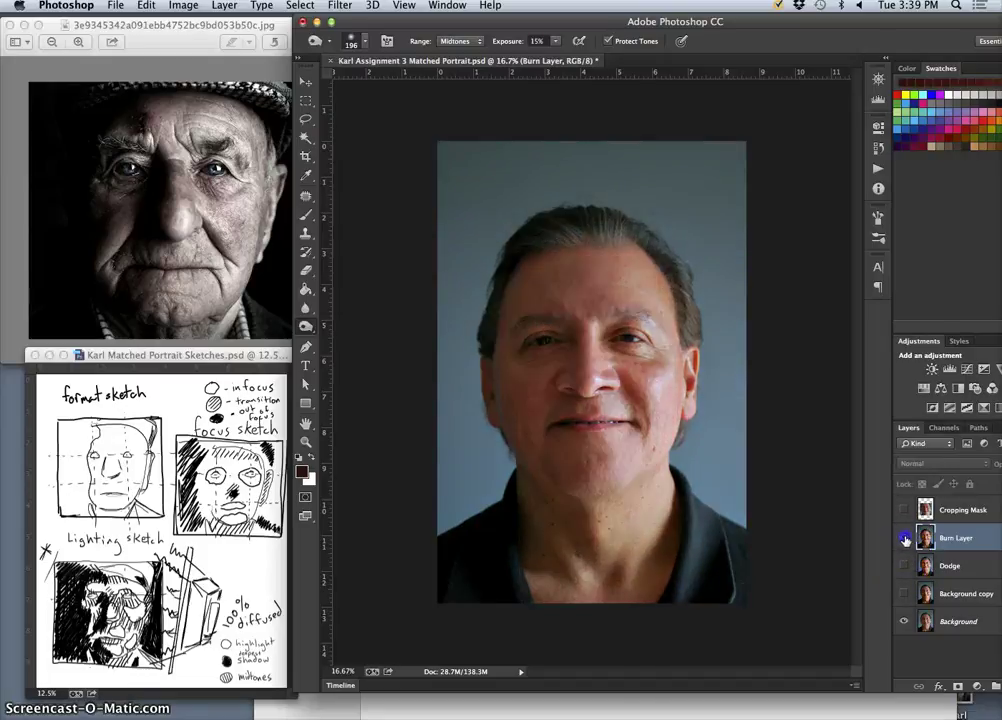
click(905, 540)
click(905, 540)
click(905, 540)
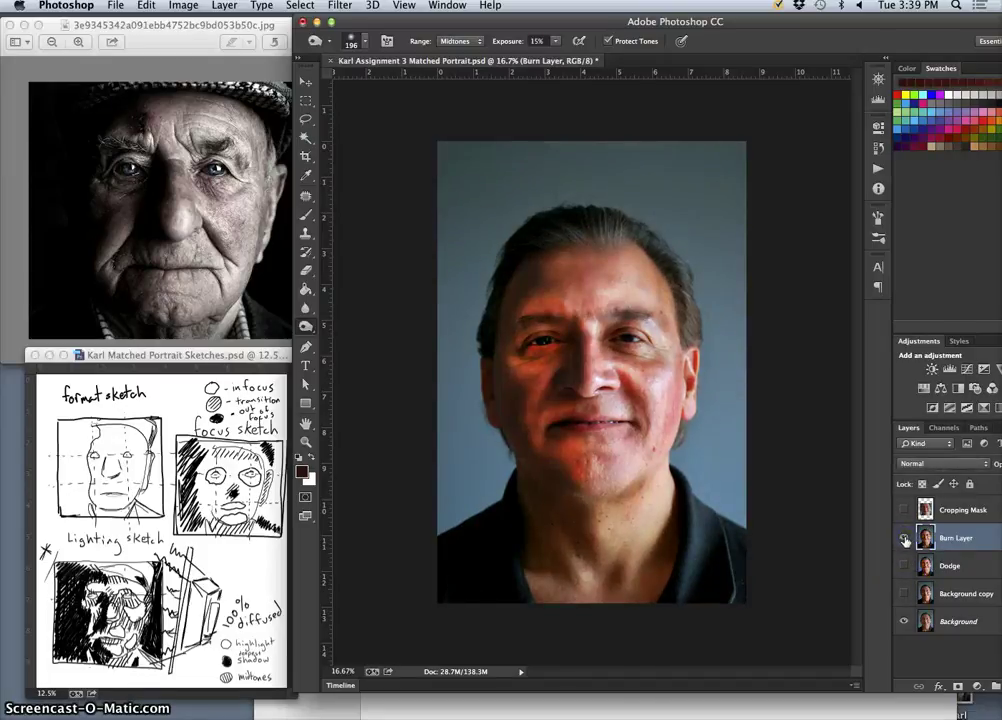
click(905, 540)
click(905, 540)
click(903, 540)
click(903, 540)
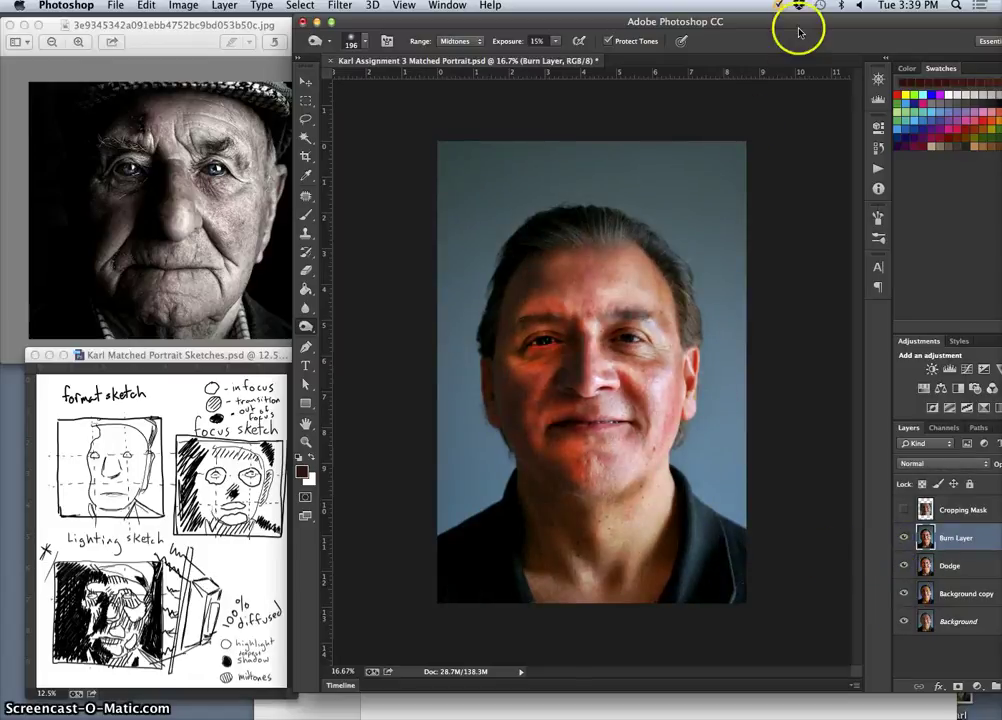
Duplicate Burn Layer as a new working layer, repositioning the document window beside the reference images.
mouse_move(798, 32)
mouse_down()
mouse_move(672, 32)
mouse_move(778, 32)
mouse_up()
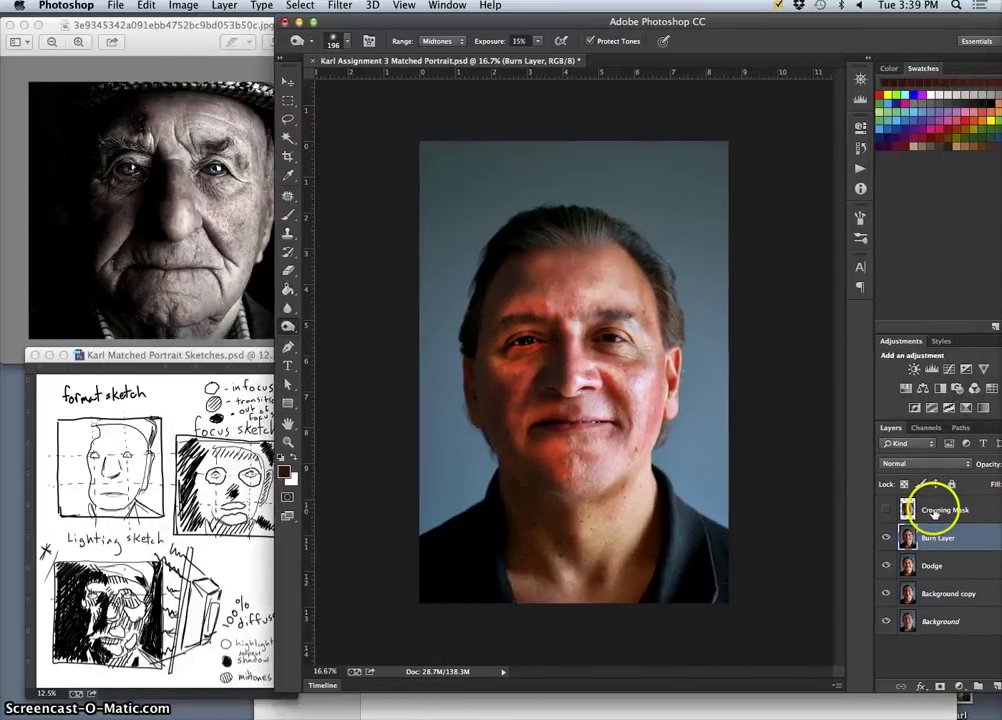
drag(880, 22, 818, 8)
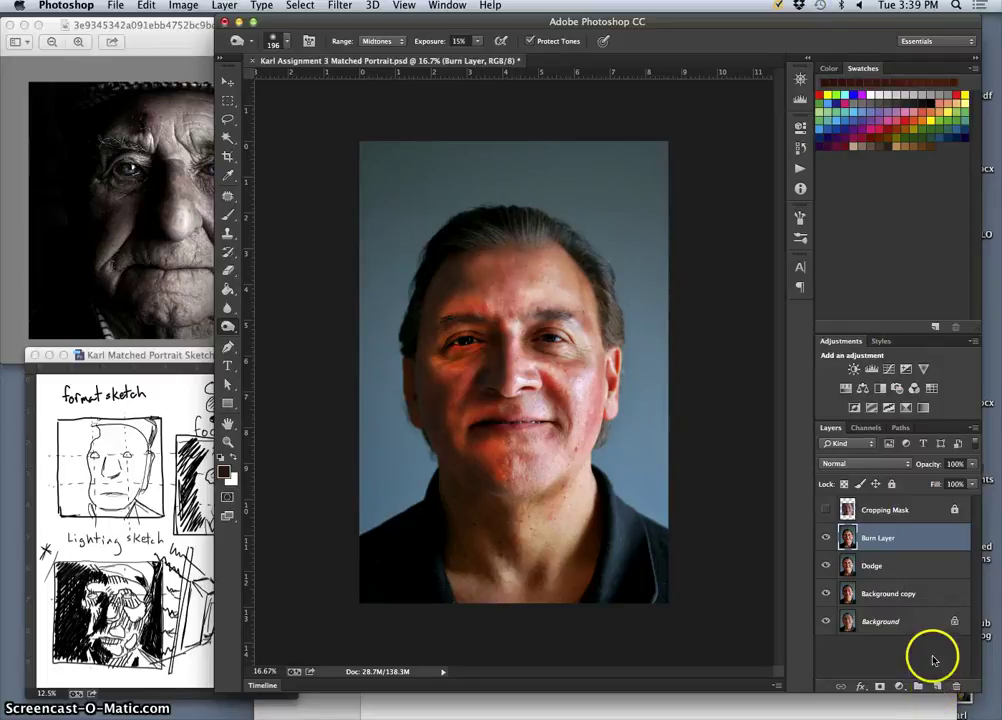
key(super+j)
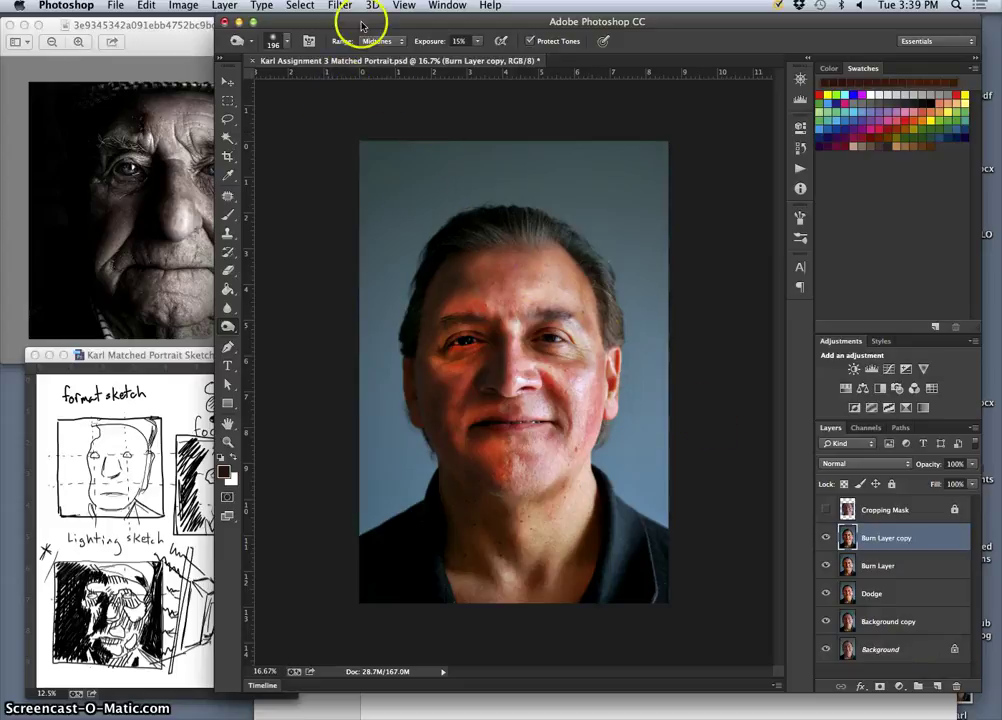
drag(284, 21, 330, 21)
click(406, 6)
drag(410, 7, 421, 7)
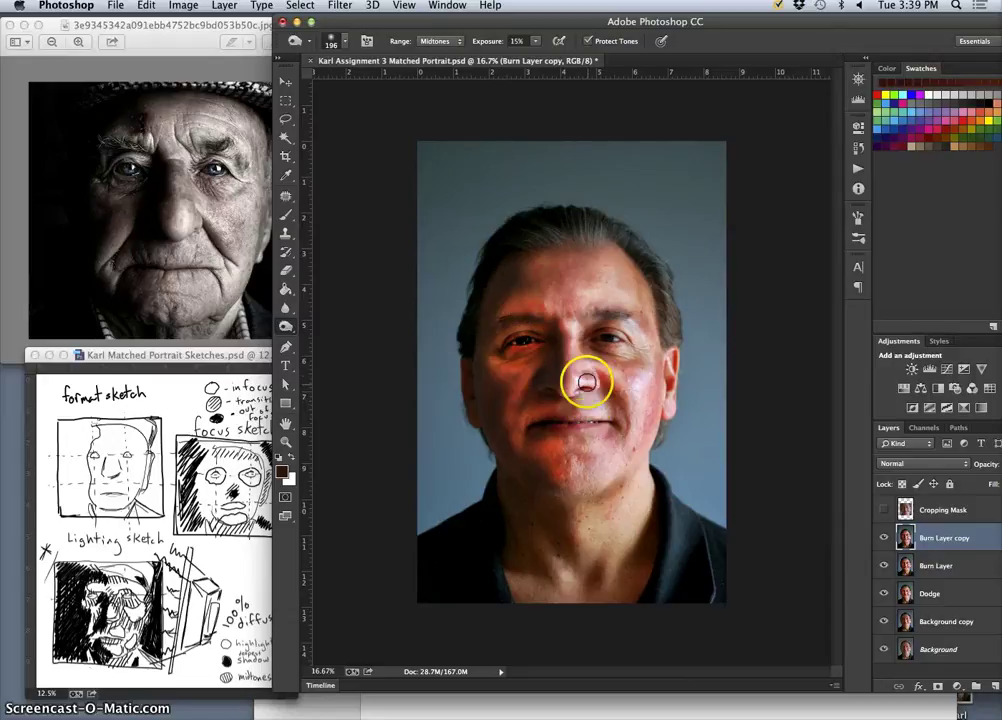
Desaturate the right cheek and the skin around the right eye with the Sponge tool in Desaturate mode at 15% flow.
key(super+plus)
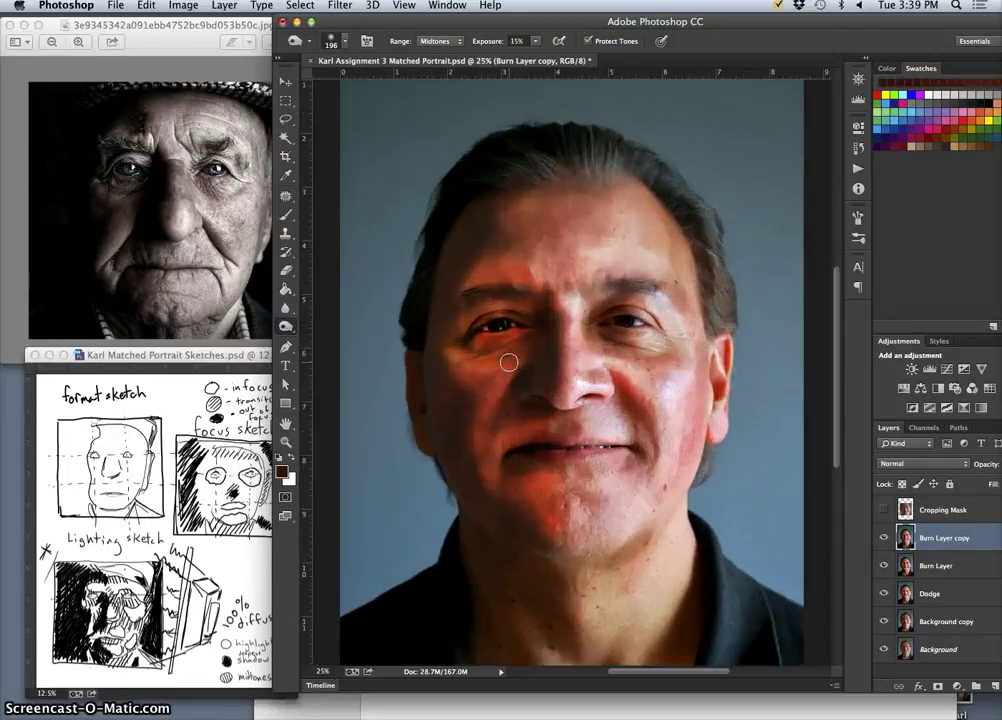
click(288, 328)
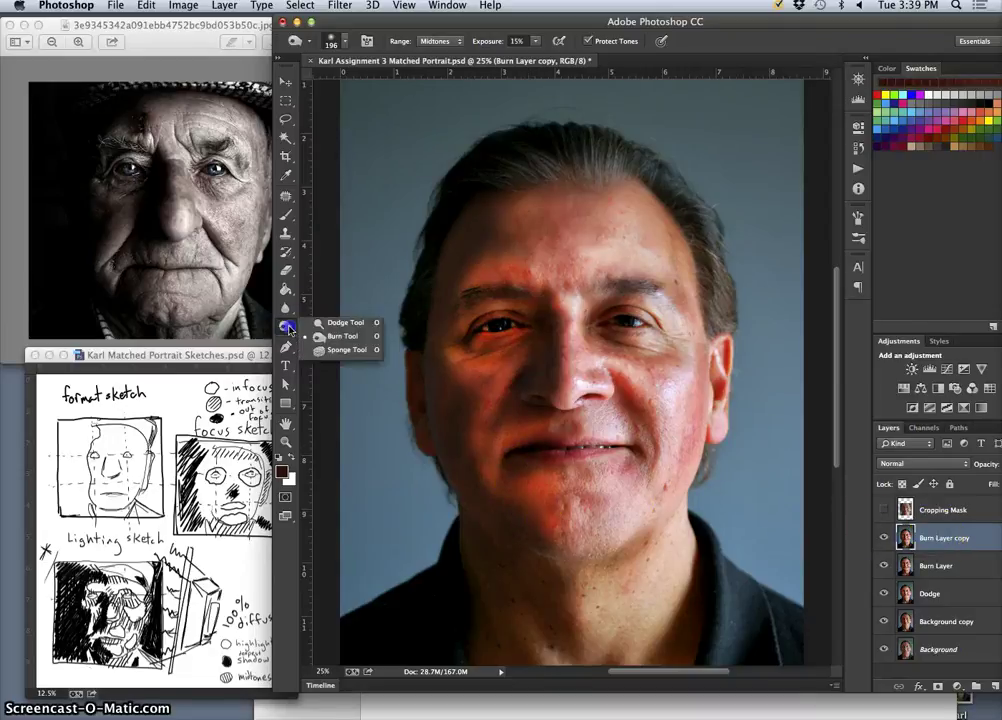
click(340, 351)
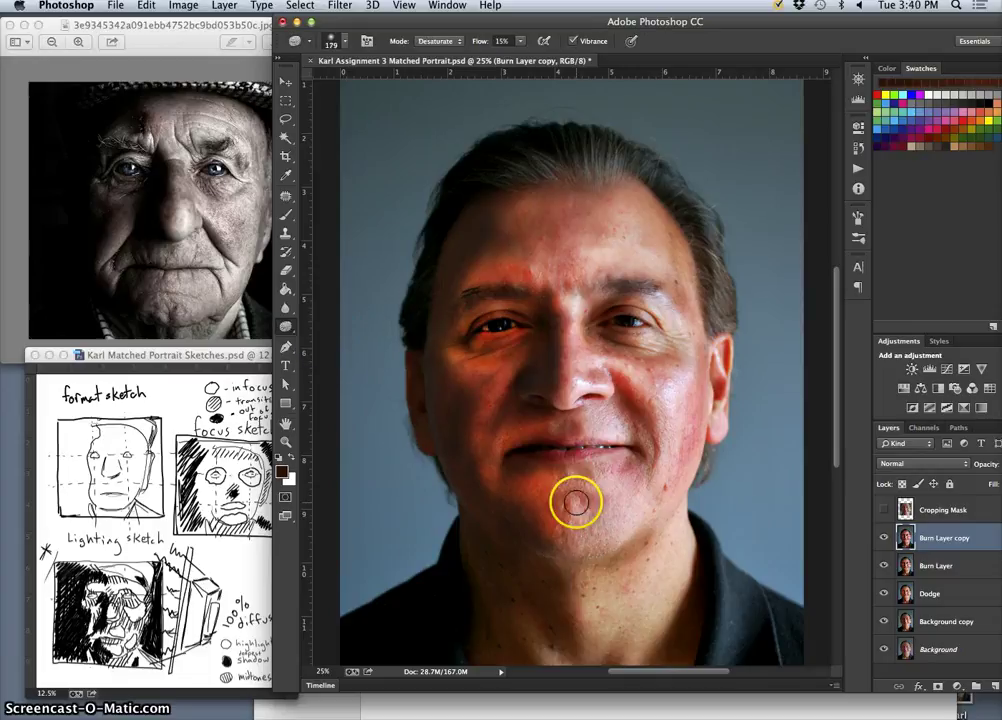
click(345, 46)
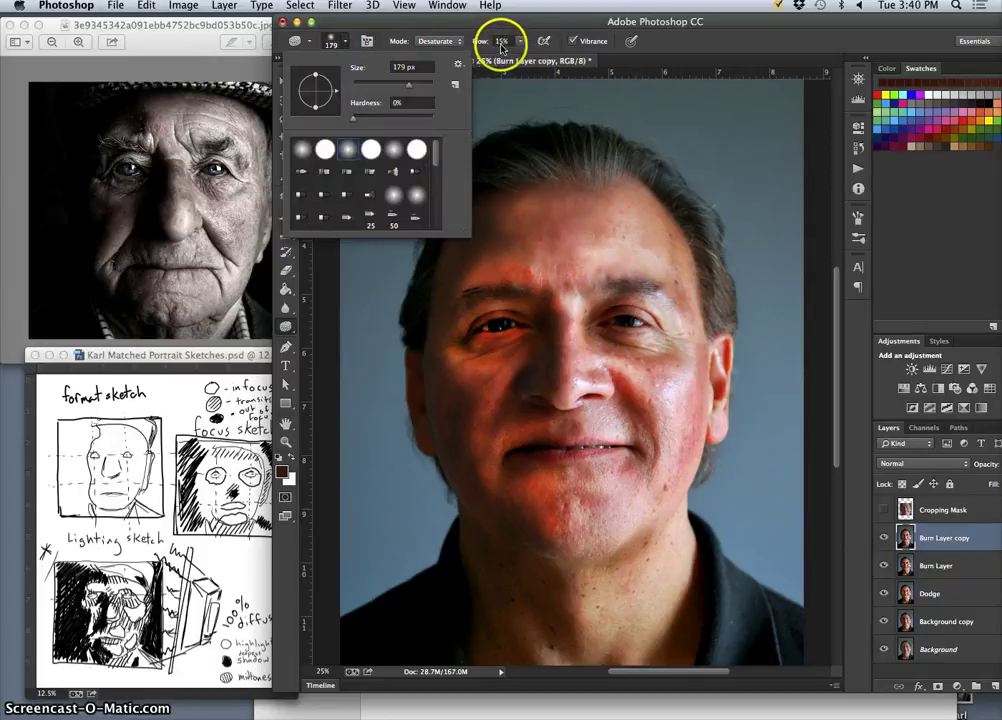
click(441, 46)
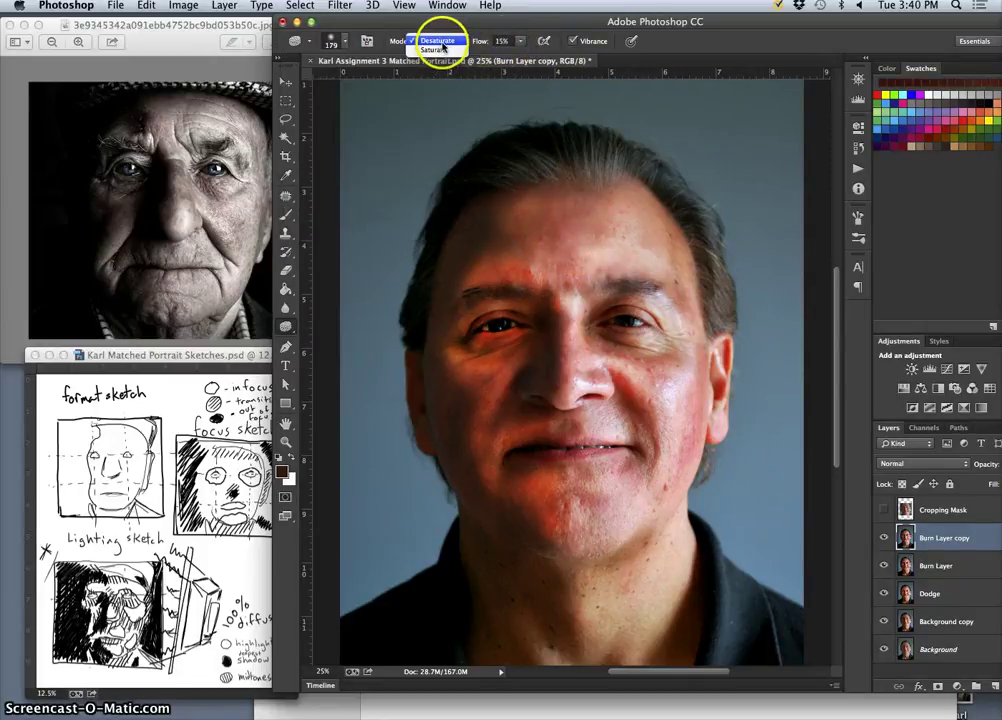
click(473, 86)
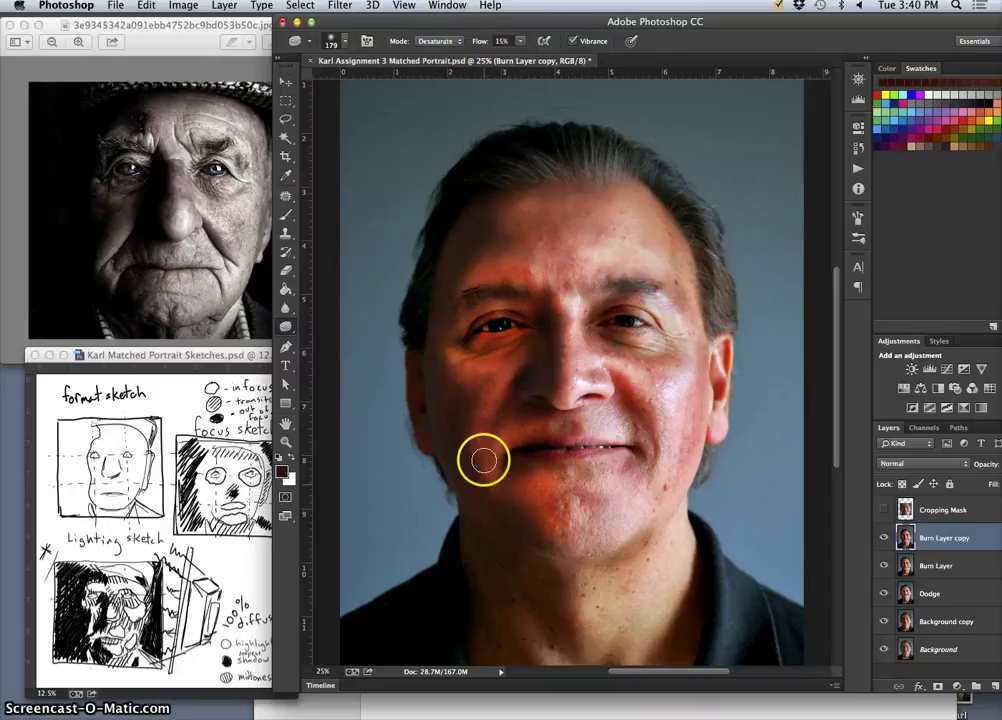
mouse_move(492, 393)
mouse_down()
mouse_move(477, 433)
mouse_move(500, 375)
mouse_up()
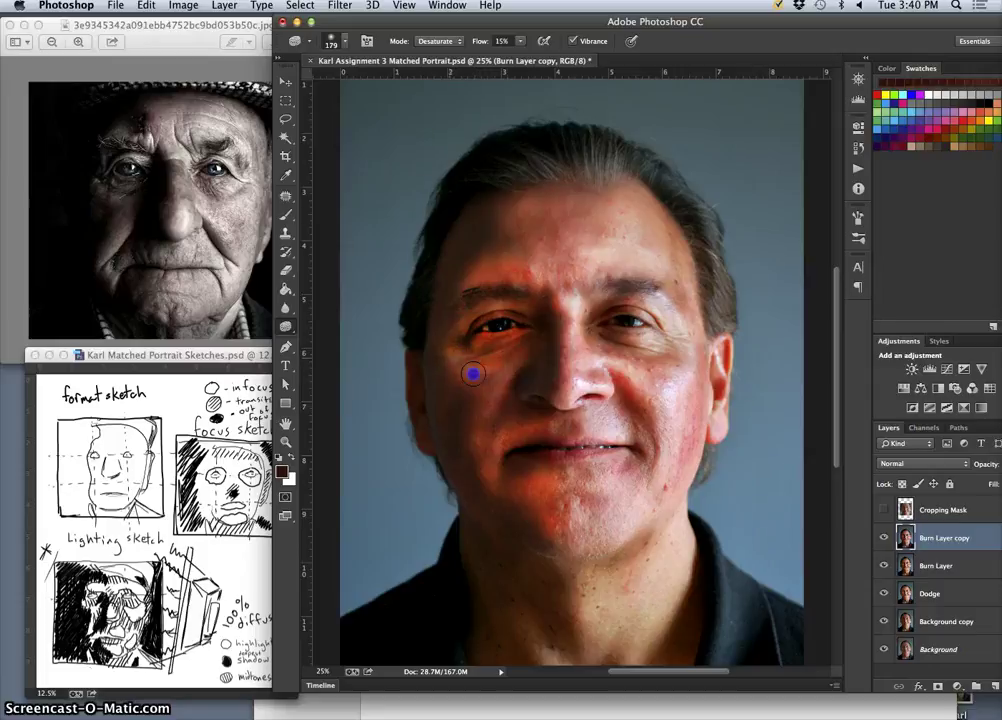
drag(497, 365, 484, 349)
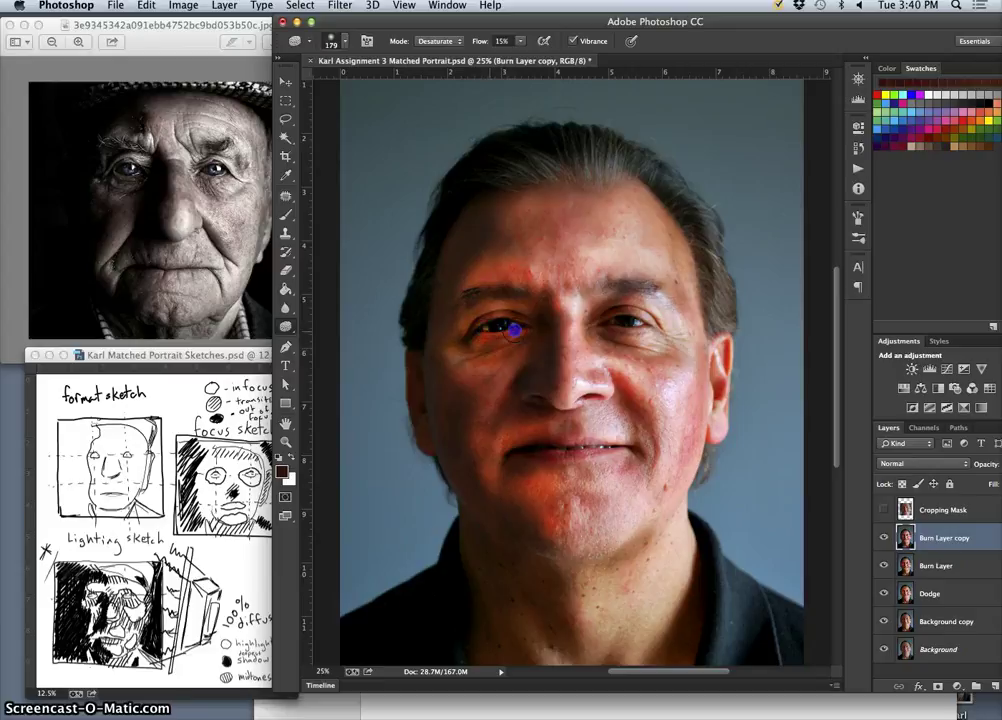
mouse_move(493, 340)
mouse_down()
mouse_move(476, 331)
mouse_move(524, 328)
mouse_up()
mouse_move(481, 362)
mouse_down()
mouse_move(499, 354)
mouse_move(468, 356)
mouse_move(488, 341)
mouse_up()
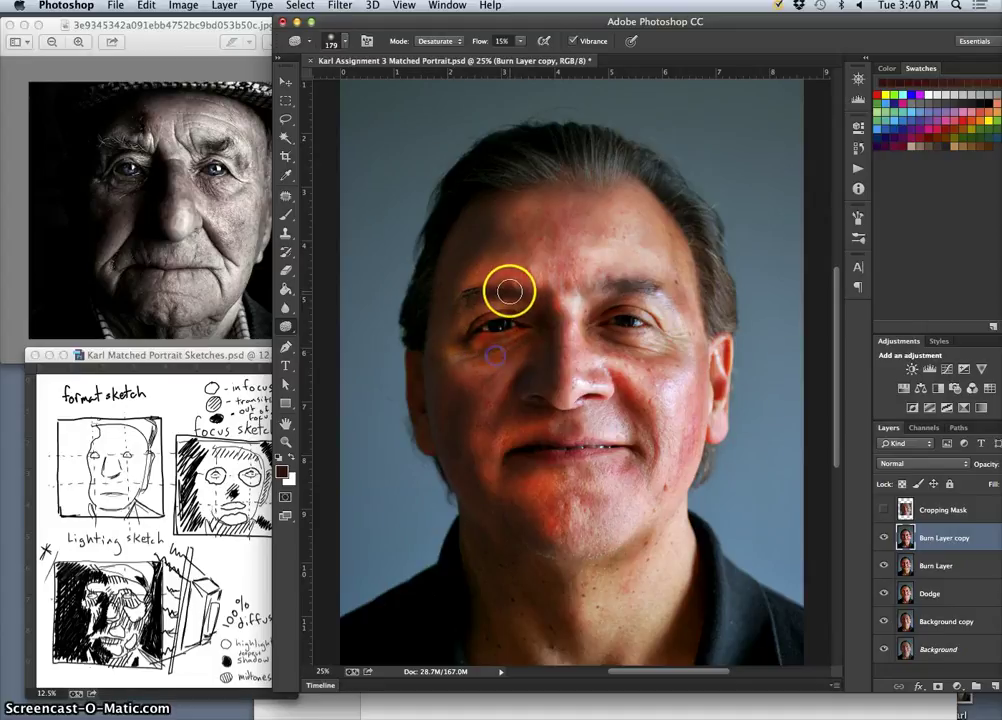
Desaturate the right eyebrow and the skin above it, the right cheek down to the jaw, the chin, and the right mouth corner.
drag(510, 292, 505, 301)
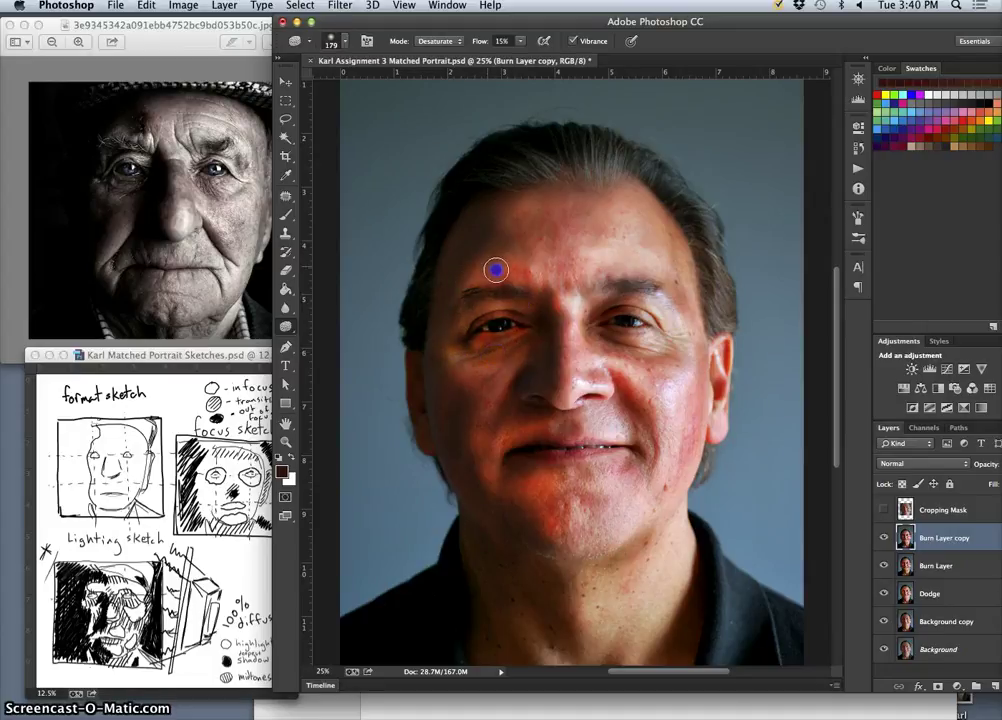
drag(526, 265, 460, 300)
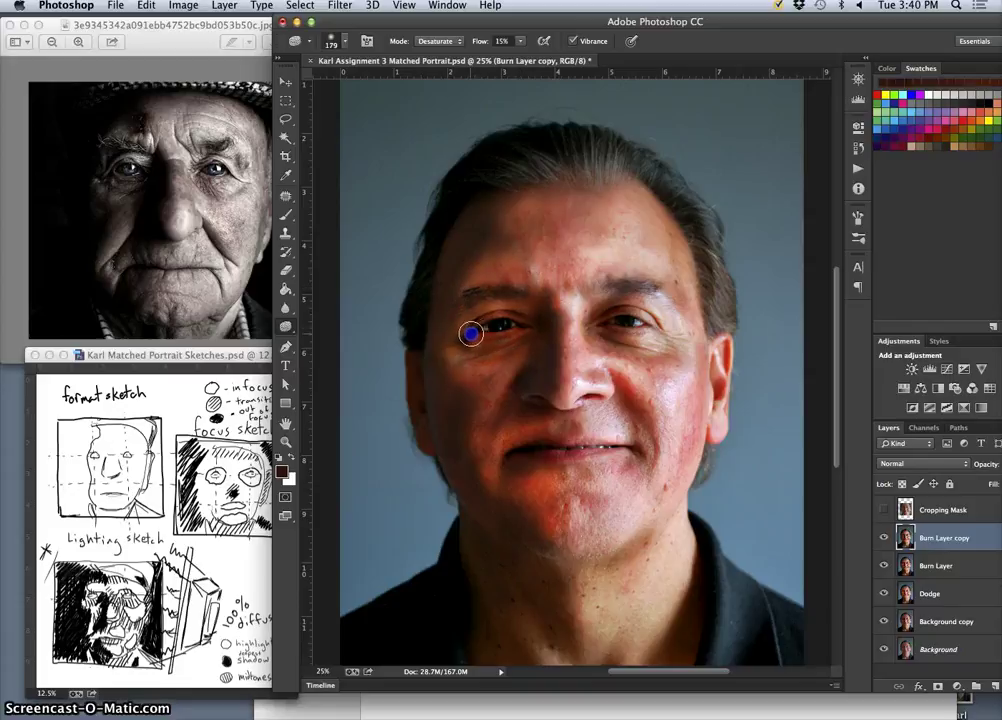
mouse_move(477, 358)
mouse_down()
mouse_move(445, 337)
mouse_move(452, 330)
mouse_move(473, 381)
mouse_up()
mouse_move(486, 430)
mouse_down()
mouse_move(485, 479)
mouse_move(498, 490)
mouse_up()
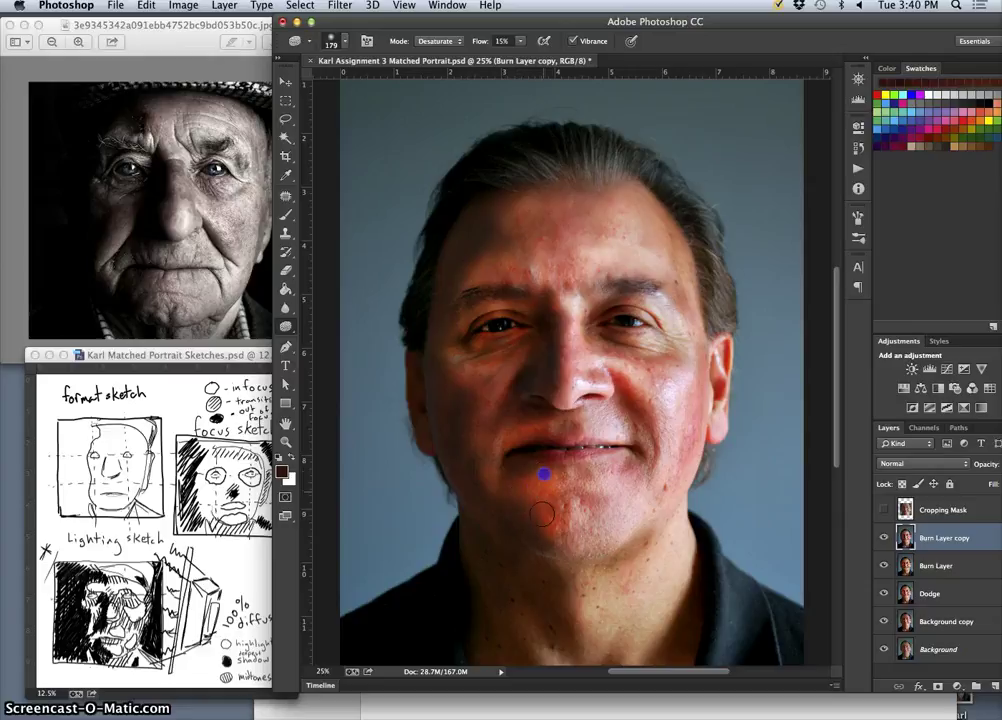
mouse_move(550, 477)
mouse_down()
mouse_move(534, 508)
mouse_move(537, 474)
mouse_move(565, 493)
mouse_move(529, 475)
mouse_move(530, 496)
mouse_move(529, 475)
mouse_move(554, 527)
mouse_move(551, 504)
mouse_move(547, 532)
mouse_move(556, 538)
mouse_move(558, 527)
mouse_move(525, 495)
mouse_move(545, 526)
mouse_move(500, 480)
mouse_up()
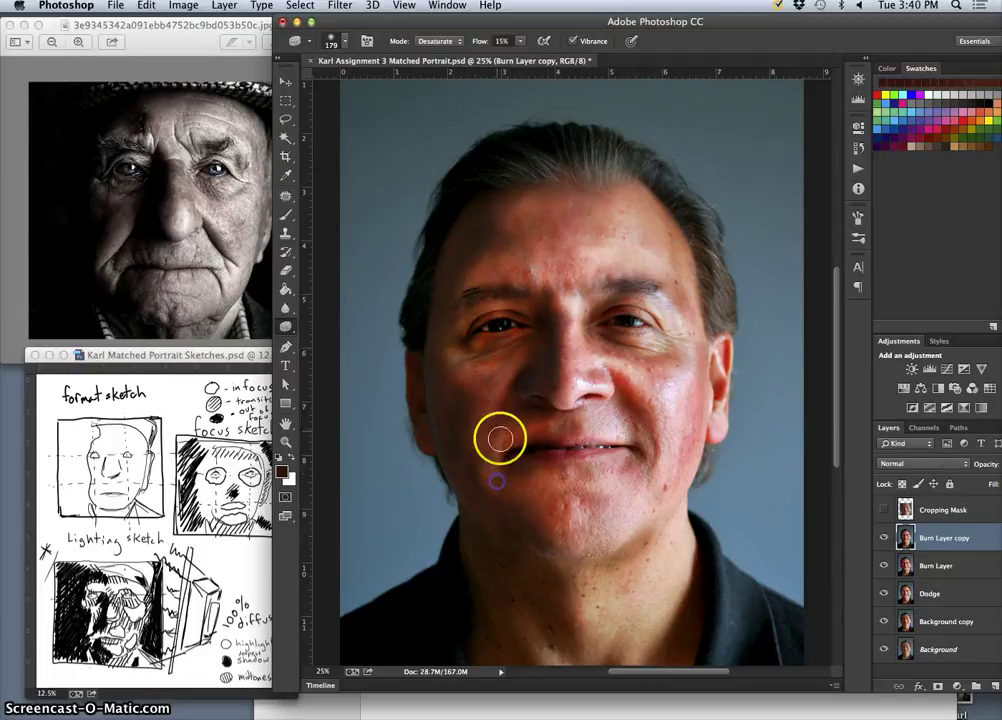
drag(508, 437, 528, 436)
Desaturate the top of the nose bridge, the right and central forehead, the left cheek, and the skin below the right eye.
drag(545, 299, 550, 300)
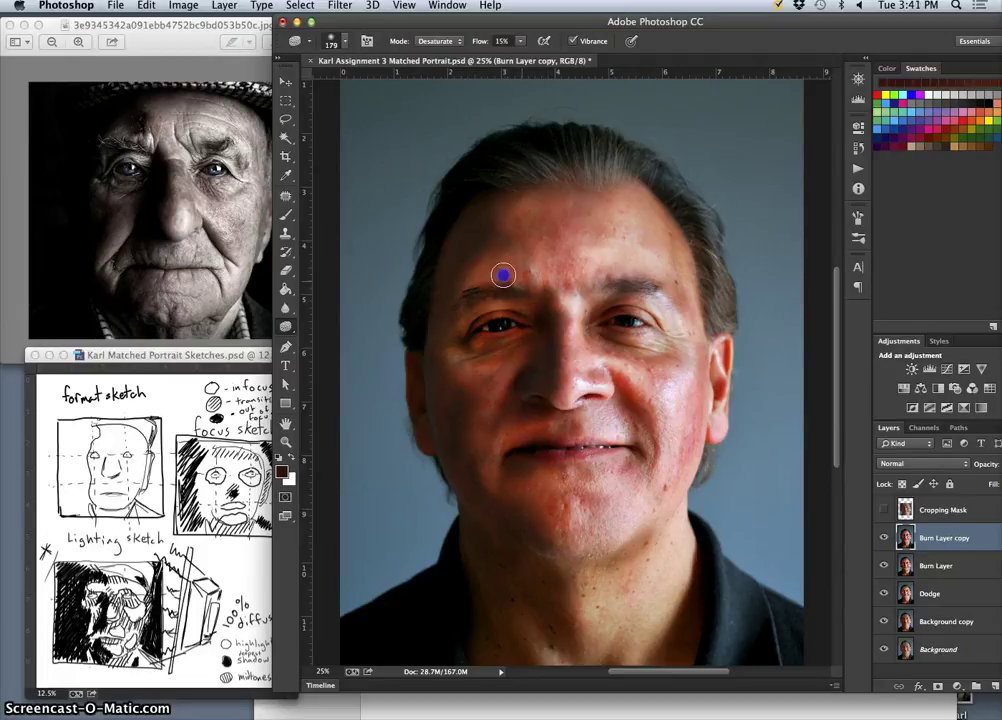
mouse_move(494, 245)
mouse_down()
mouse_move(463, 262)
mouse_move(458, 291)
mouse_move(529, 272)
mouse_up()
drag(538, 208, 543, 215)
mouse_move(692, 397)
mouse_down()
mouse_move(701, 366)
mouse_move(698, 423)
mouse_move(698, 410)
mouse_move(662, 432)
mouse_up()
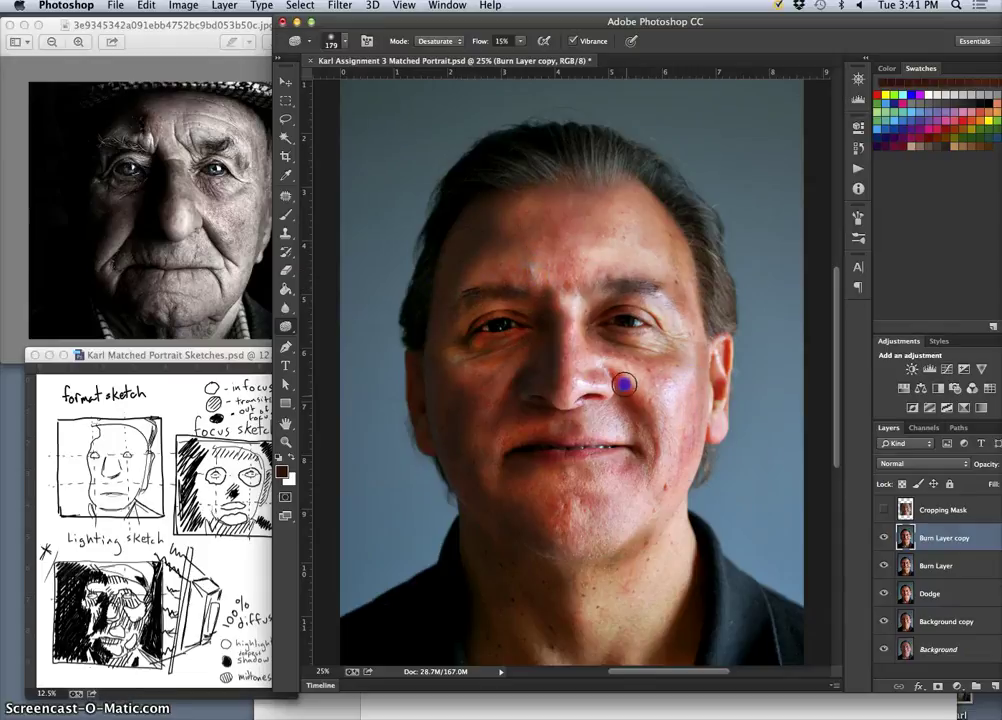
mouse_move(625, 384)
mouse_down()
mouse_move(518, 435)
mouse_move(525, 422)
mouse_move(495, 451)
mouse_move(541, 421)
mouse_move(564, 420)
mouse_move(629, 653)
mouse_move(553, 436)
mouse_move(507, 352)
mouse_up()
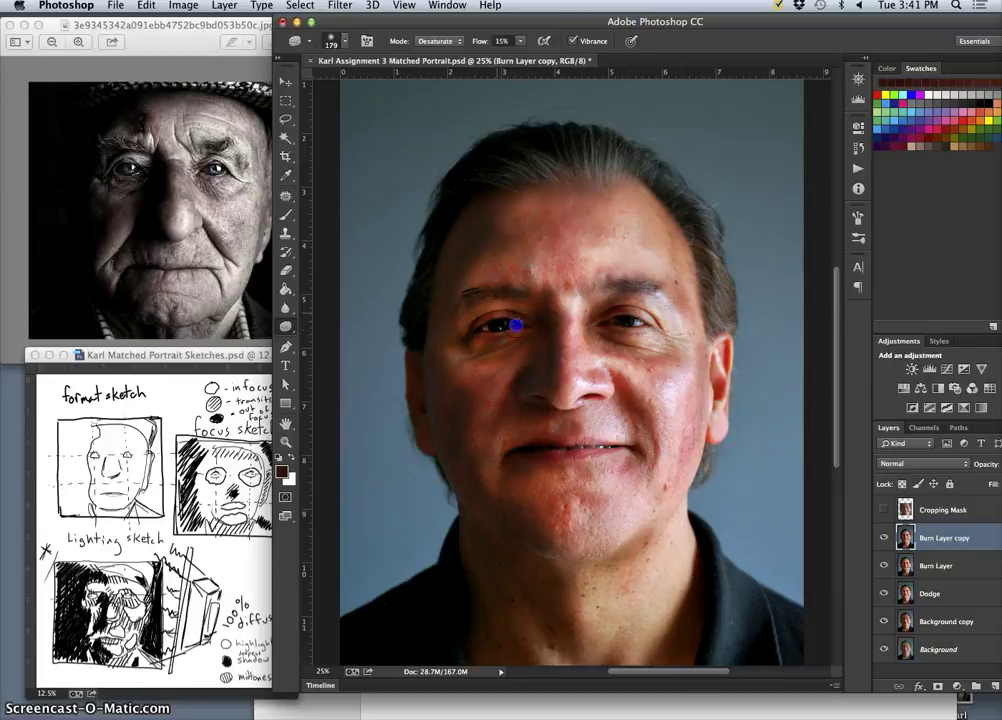
Desaturate the right eye closely, covering its eyelid, inner corner, and the reddish skin beneath its outer corner.
key(super+equal)
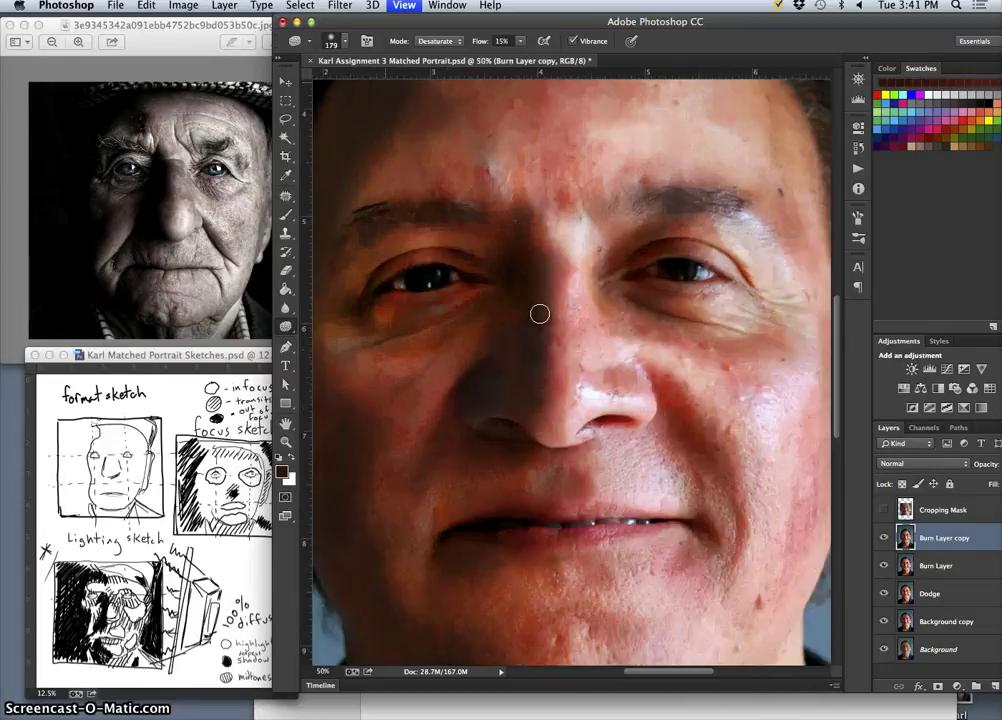
click(389, 253)
mouse_move(391, 265)
mouse_down()
mouse_move(435, 247)
mouse_move(404, 260)
mouse_move(378, 292)
mouse_move(461, 269)
mouse_up()
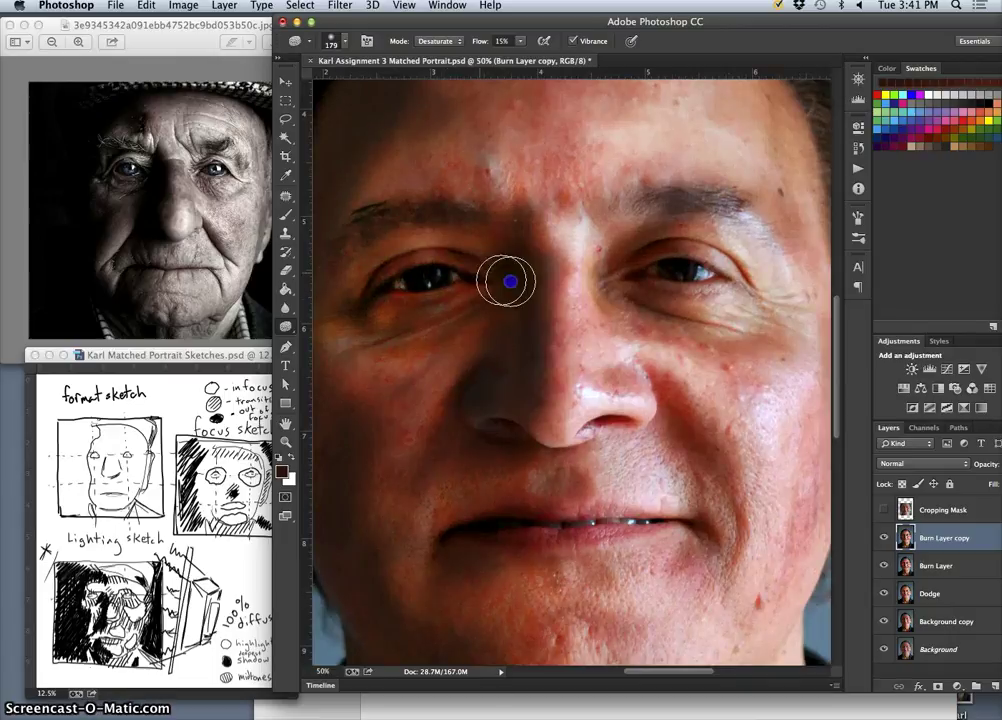
mouse_move(373, 307)
mouse_down()
mouse_move(395, 335)
mouse_move(398, 326)
mouse_up()
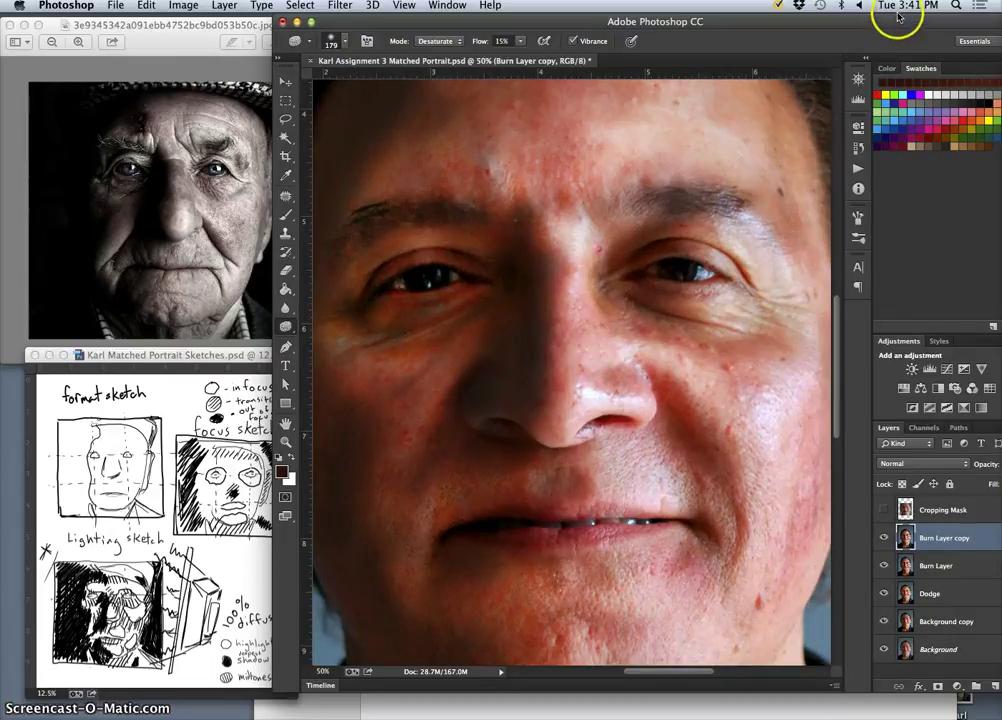
Desaturate the right side of the forehead down to the outer end of the right eyebrow.
mouse_move(901, 18)
mouse_down()
mouse_move(829, 15)
mouse_move(896, 22)
mouse_up()
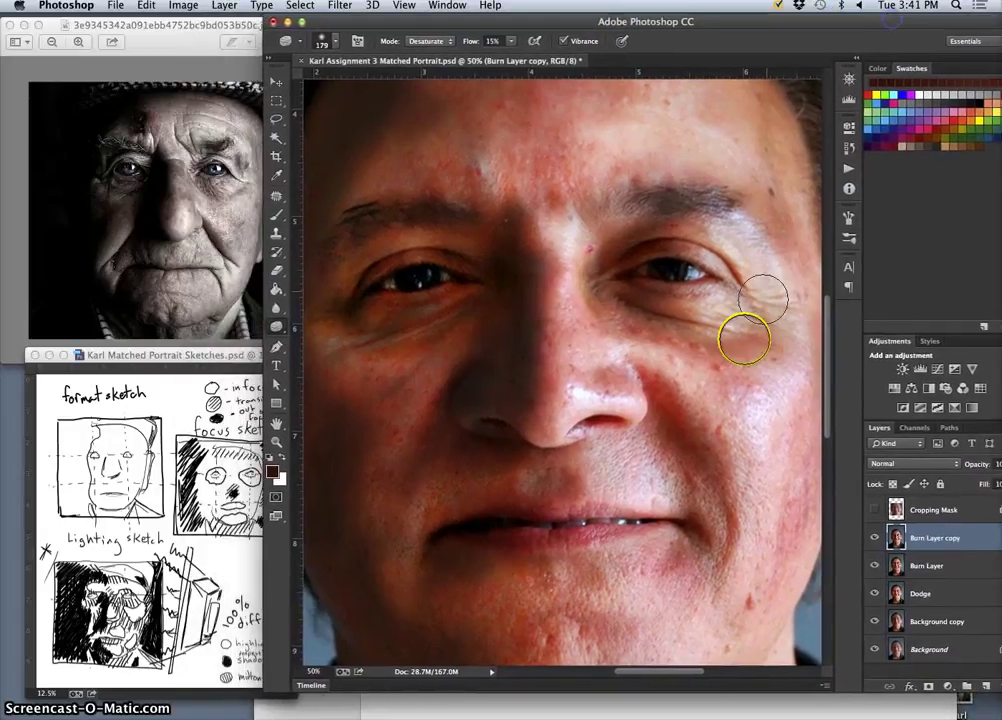
key(super+minus)
key(super+minus)
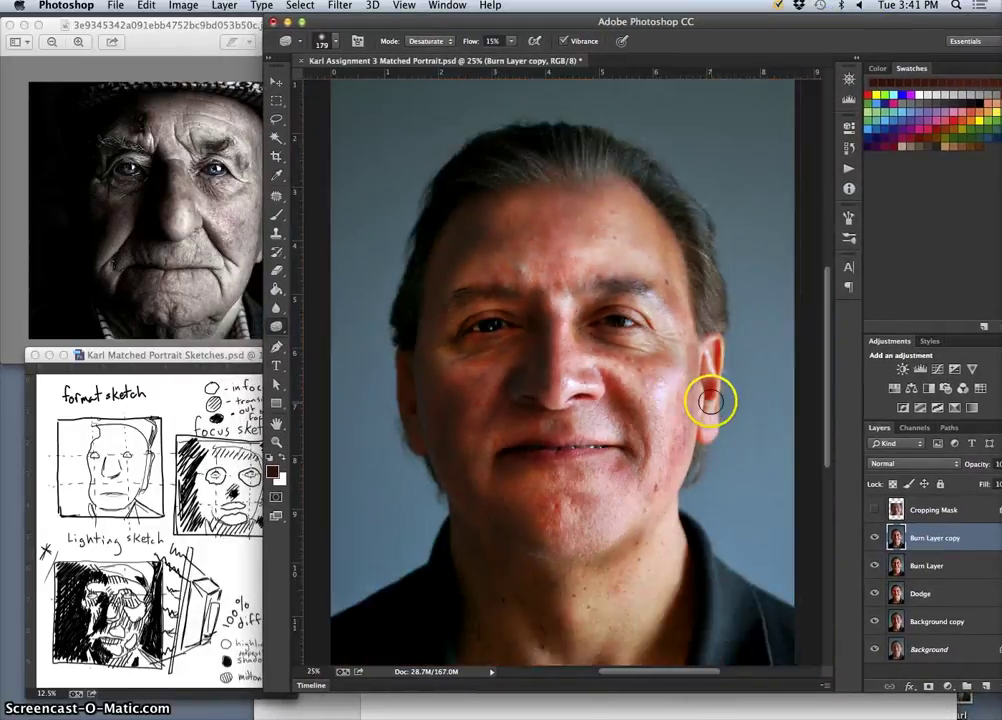
mouse_move(490, 256)
mouse_down()
mouse_move(459, 257)
mouse_move(459, 312)
mouse_up()
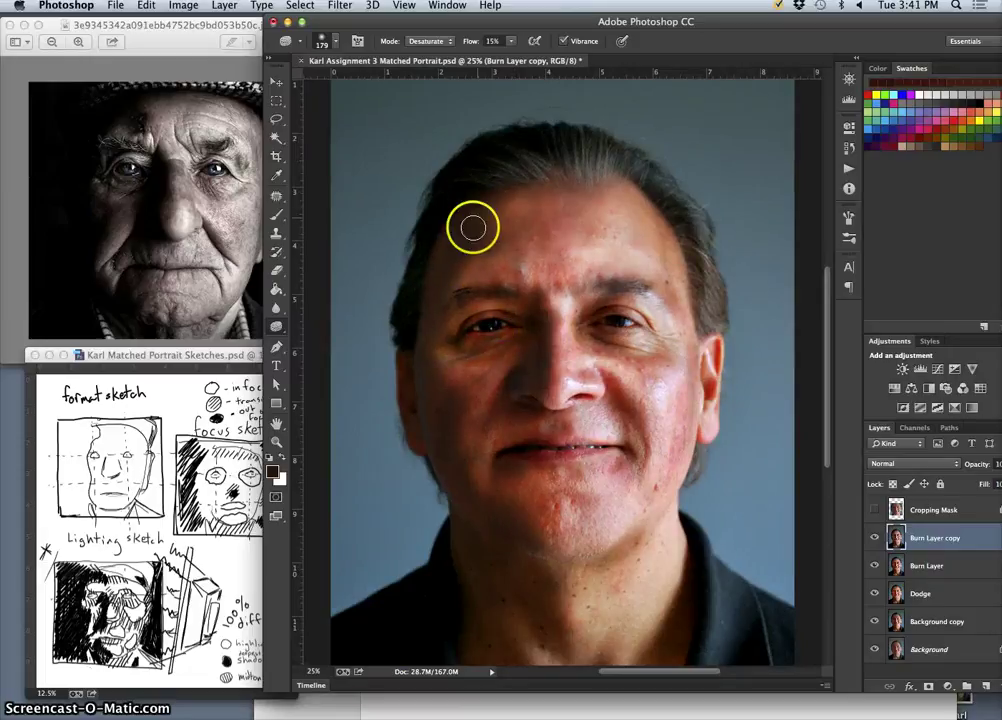
Switch the Sponge tool to Saturate mode and saturate the right forehead, temple, cheek and jaw, and the shadowed side of the nose.
click(410, 42)
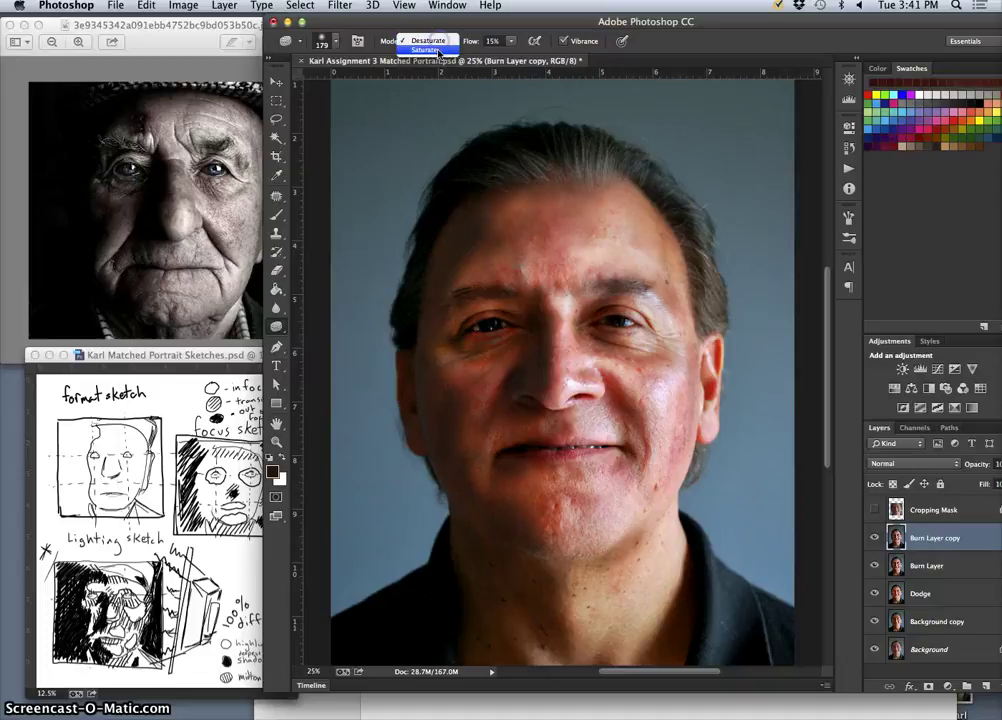
click(428, 49)
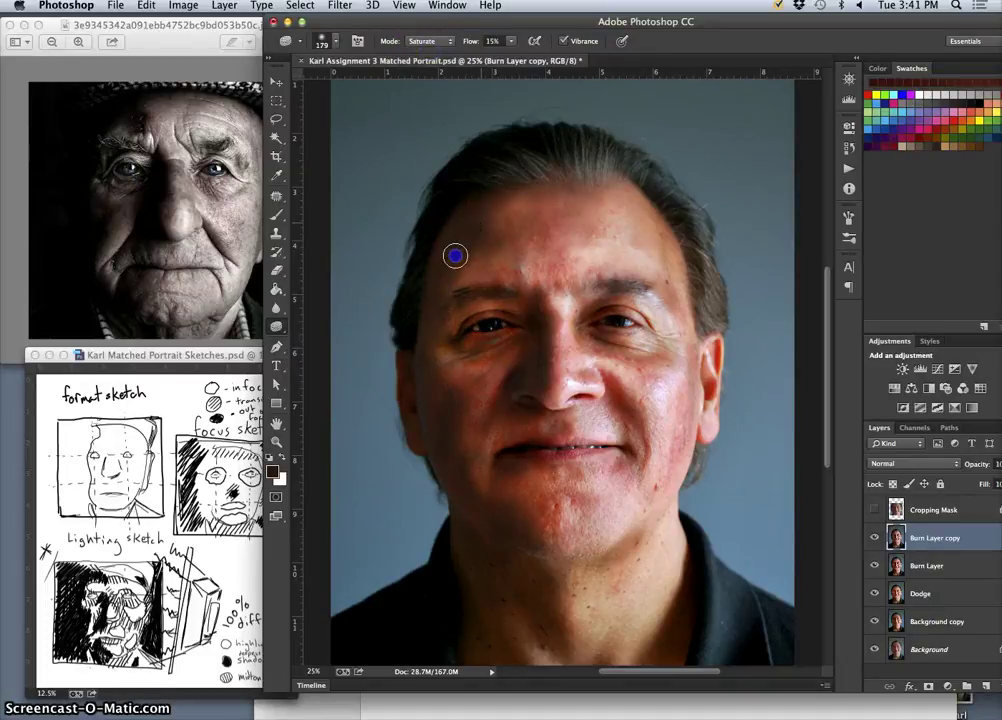
mouse_move(455, 256)
mouse_down()
mouse_move(481, 211)
mouse_move(461, 242)
mouse_move(488, 218)
mouse_move(484, 249)
mouse_move(501, 238)
mouse_move(473, 238)
mouse_move(435, 340)
mouse_move(463, 246)
mouse_up()
mouse_move(436, 340)
mouse_down()
mouse_move(469, 241)
mouse_move(463, 213)
mouse_move(454, 236)
mouse_up()
mouse_move(449, 382)
mouse_down()
mouse_move(443, 293)
mouse_move(431, 378)
mouse_move(450, 434)
mouse_move(445, 462)
mouse_move(483, 512)
mouse_up()
drag(543, 372, 541, 377)
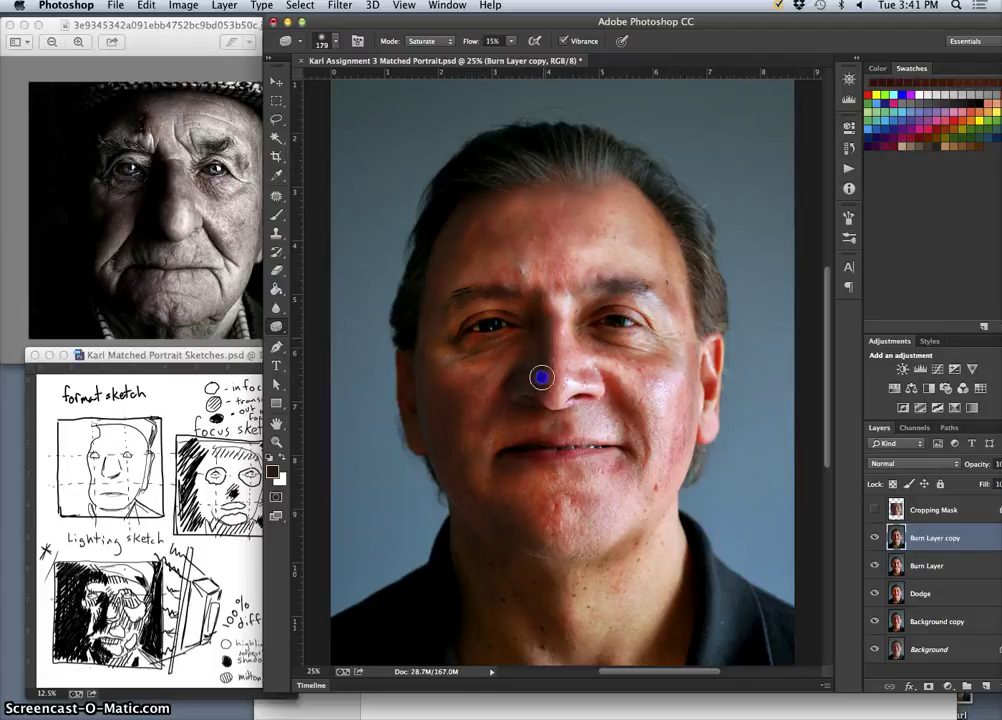
mouse_move(543, 319)
mouse_down()
mouse_move(552, 320)
mouse_move(537, 380)
mouse_move(517, 385)
mouse_up()
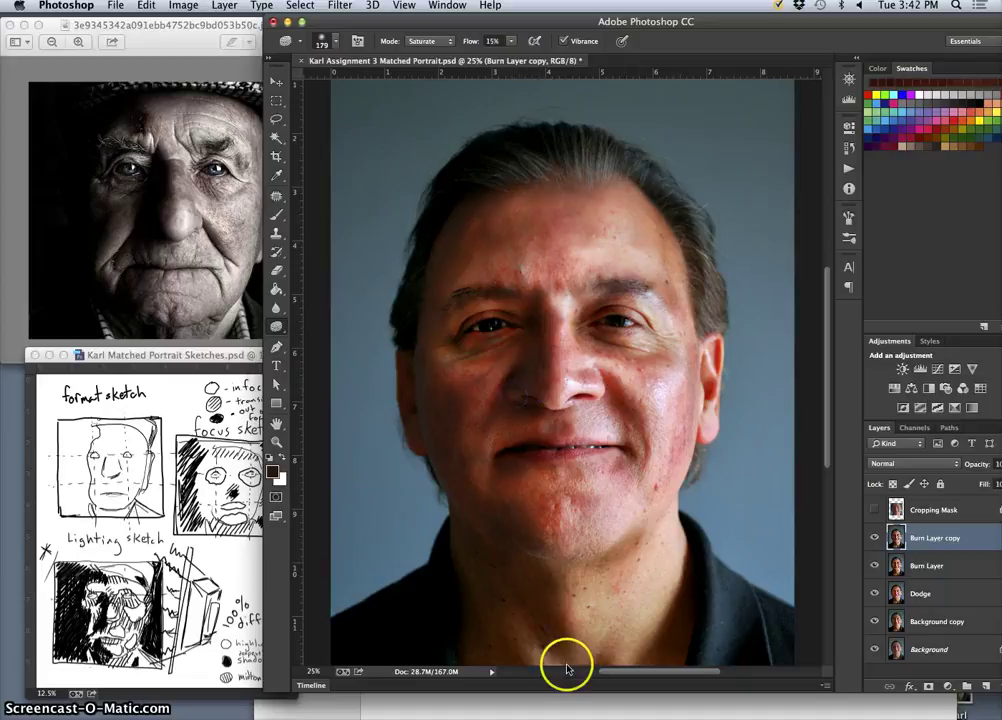
Saturate the right side of the chin and jaw, the skin beside the nose, the brow area, below the mouth corner, and the right forehead.
drag(532, 548, 514, 523)
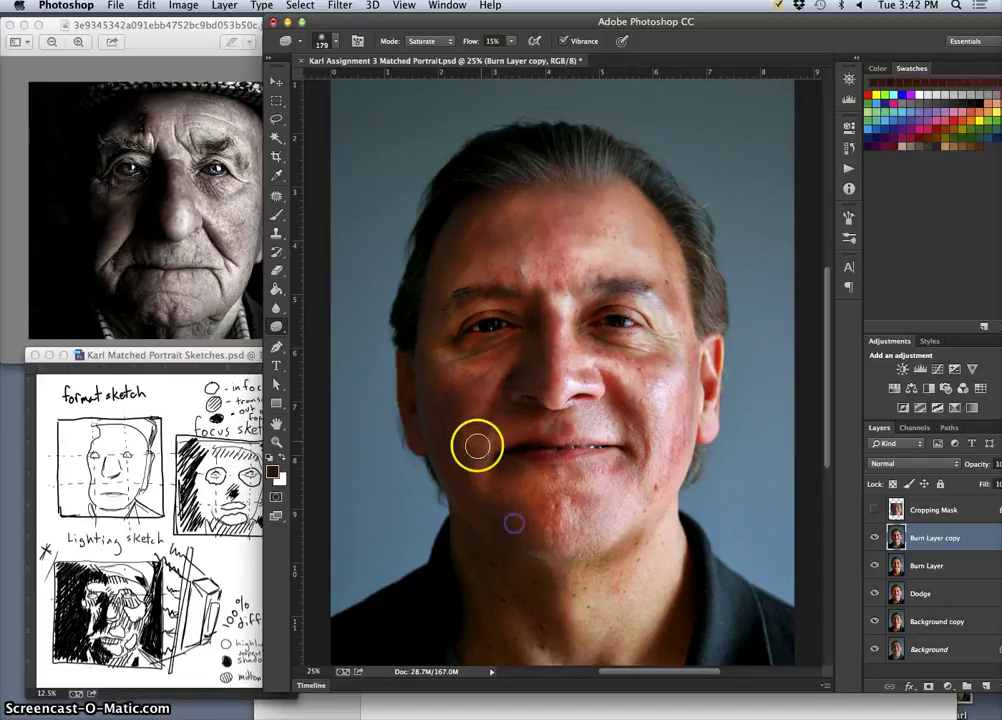
drag(507, 382, 499, 407)
mouse_move(536, 311)
mouse_down()
mouse_move(618, 277)
mouse_move(646, 306)
mouse_up()
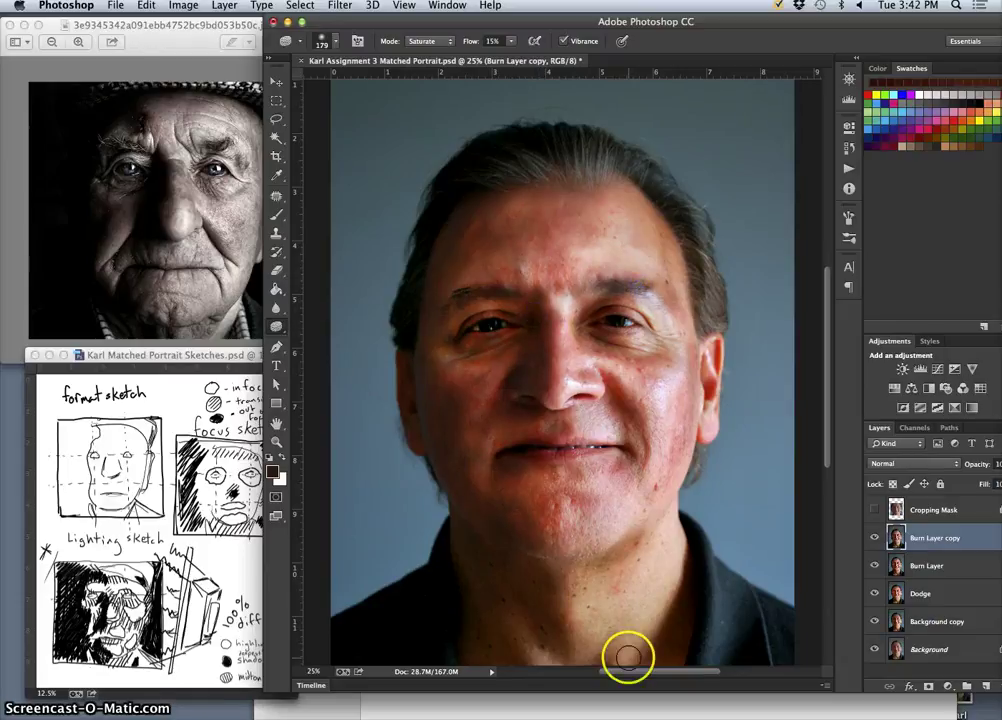
drag(505, 457, 529, 461)
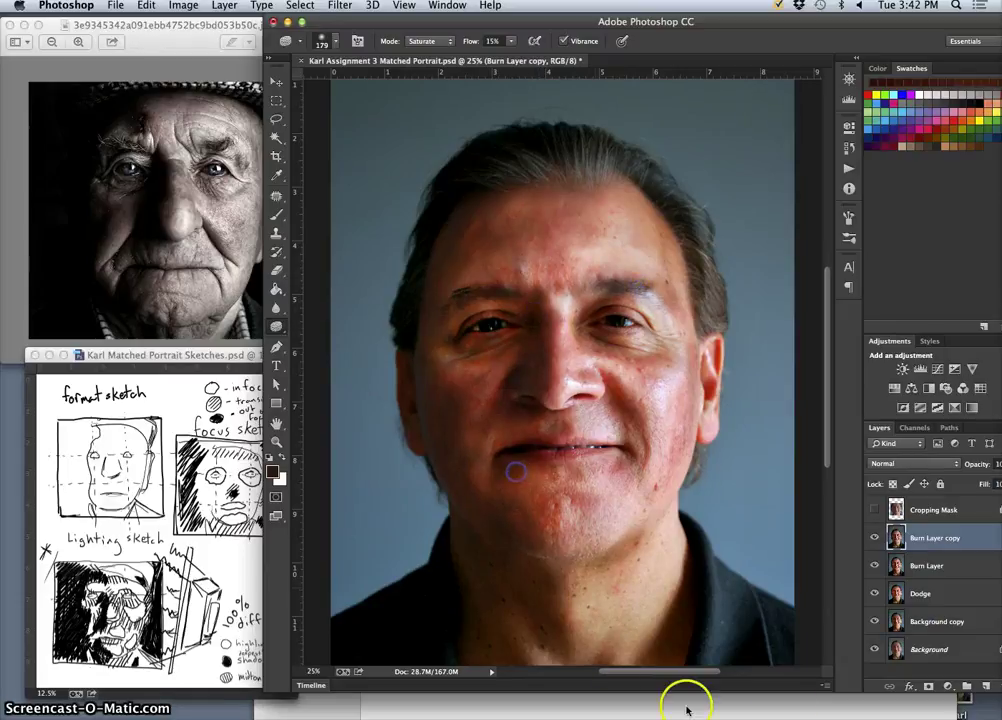
drag(505, 514, 501, 516)
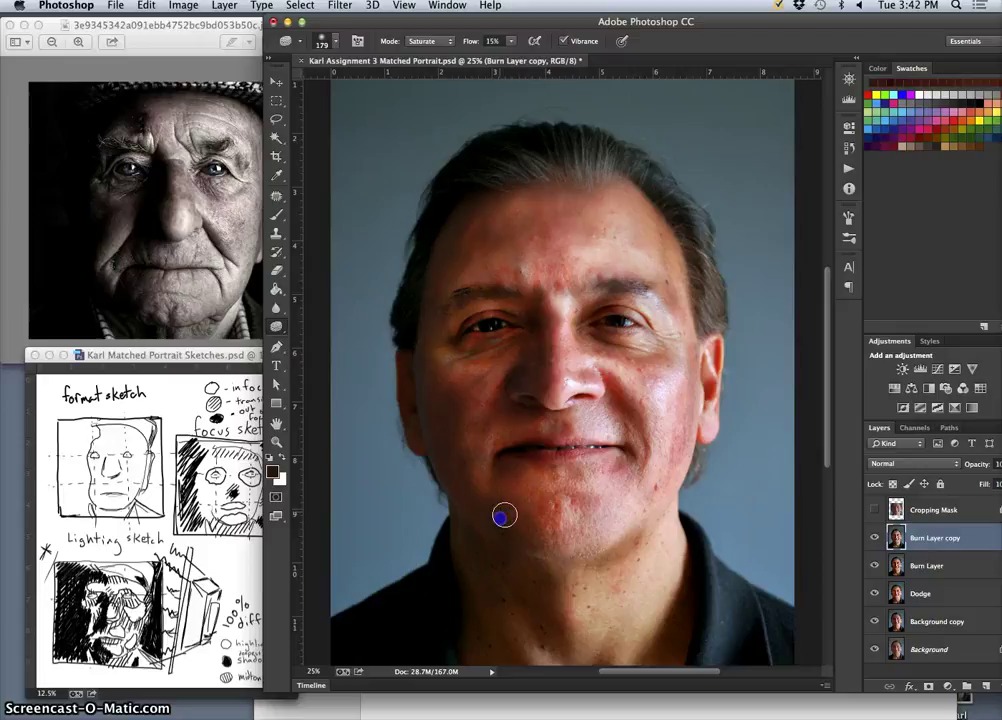
drag(474, 253, 497, 235)
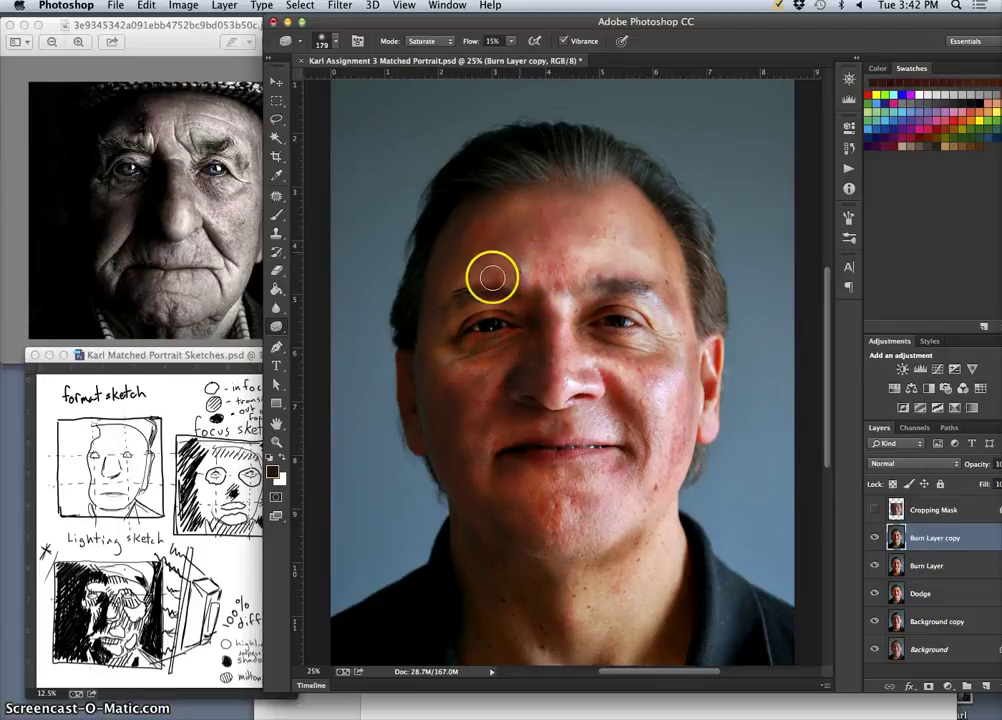